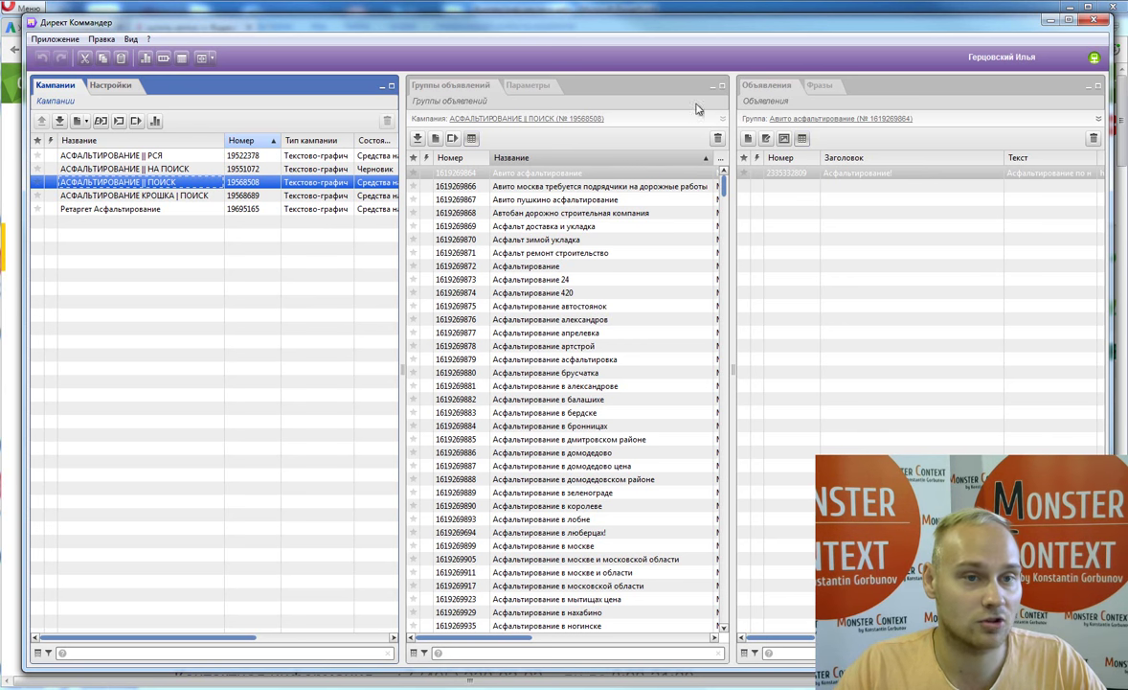
Step: Check the display-link column of the ads and download the current data of the campaign "АСФАЛЬТИРОВАНИЕ || ПОИСК"
{"action": "left_click", "coordinate": [735, 592]}
{"action": "scroll", "coordinate": [931, 161], "scroll_direction": "right", "scroll_amount": 3}
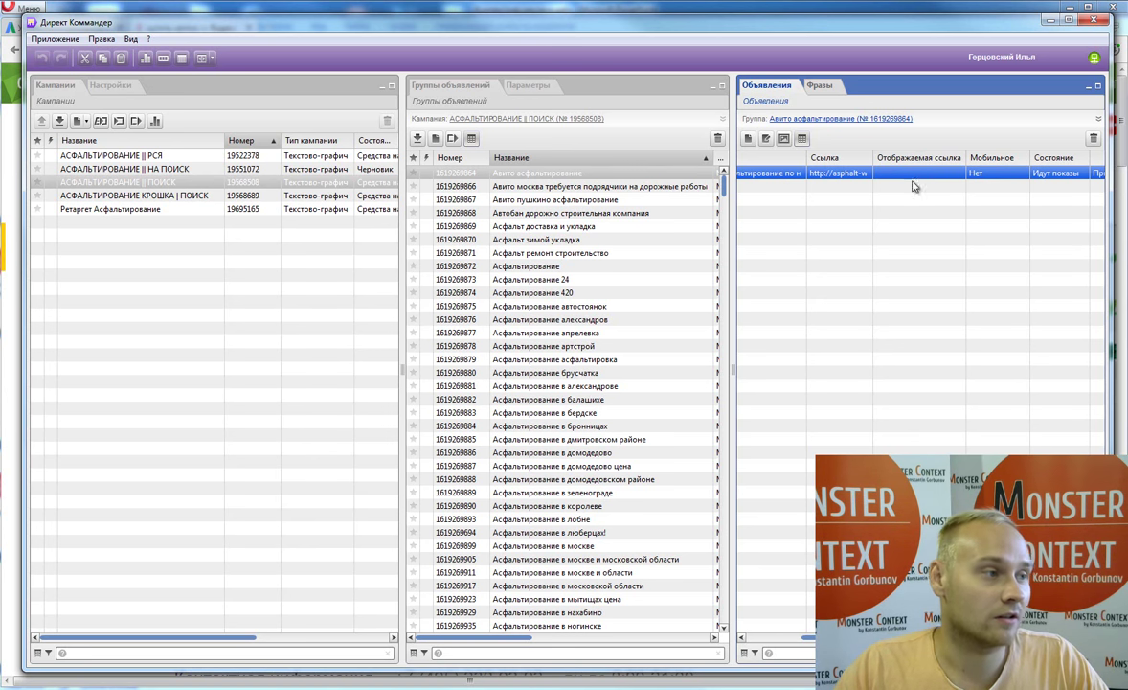
{"action": "left_click", "coordinate": [120, 182]}
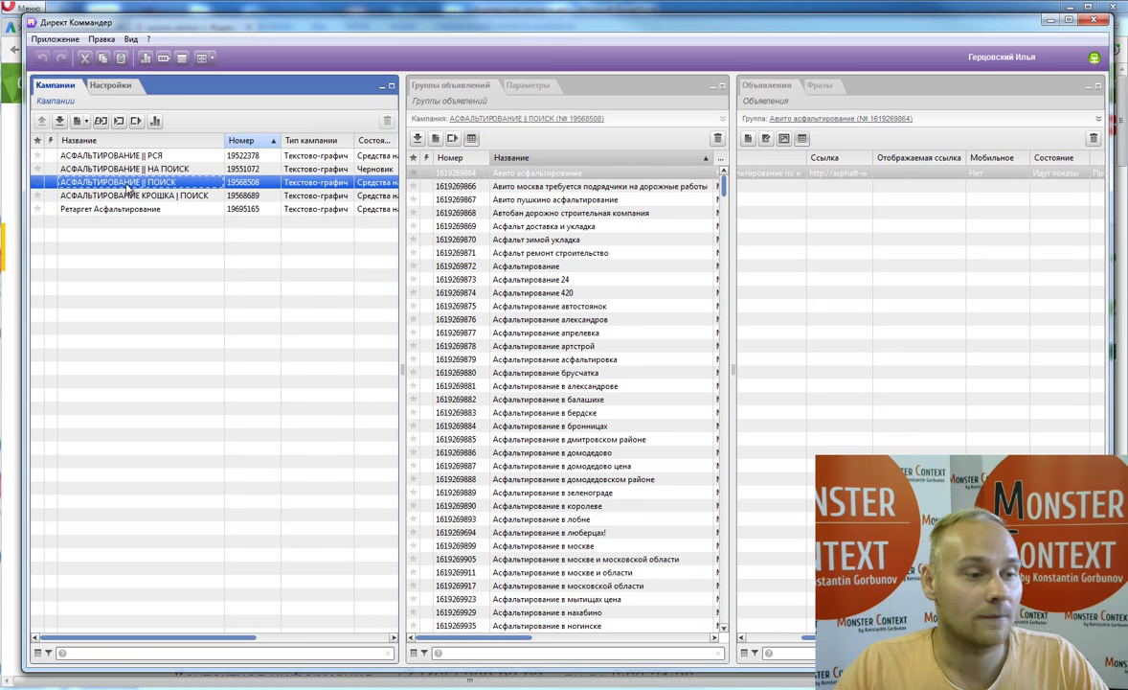
{"action": "left_click", "coordinate": [60, 120]}
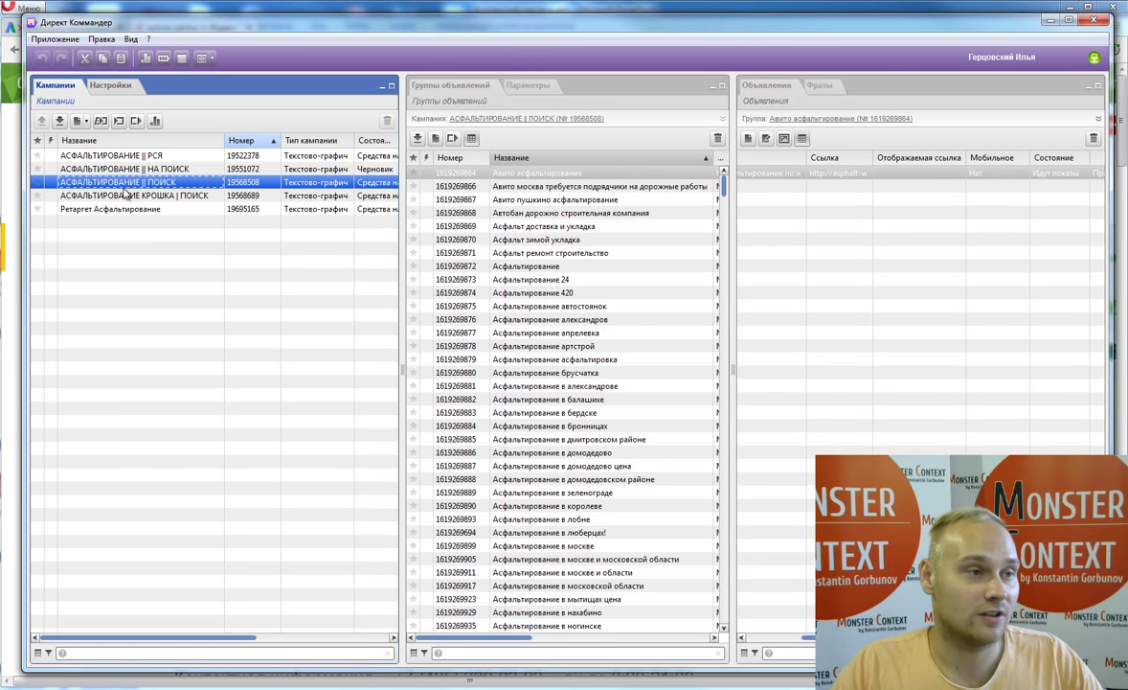
Step: Select all ad groups of the "АСФАЛЬТИРОВАНИЕ || ПОИСК" campaign and dismiss the download notice
{"action": "left_click", "coordinate": [466, 225]}
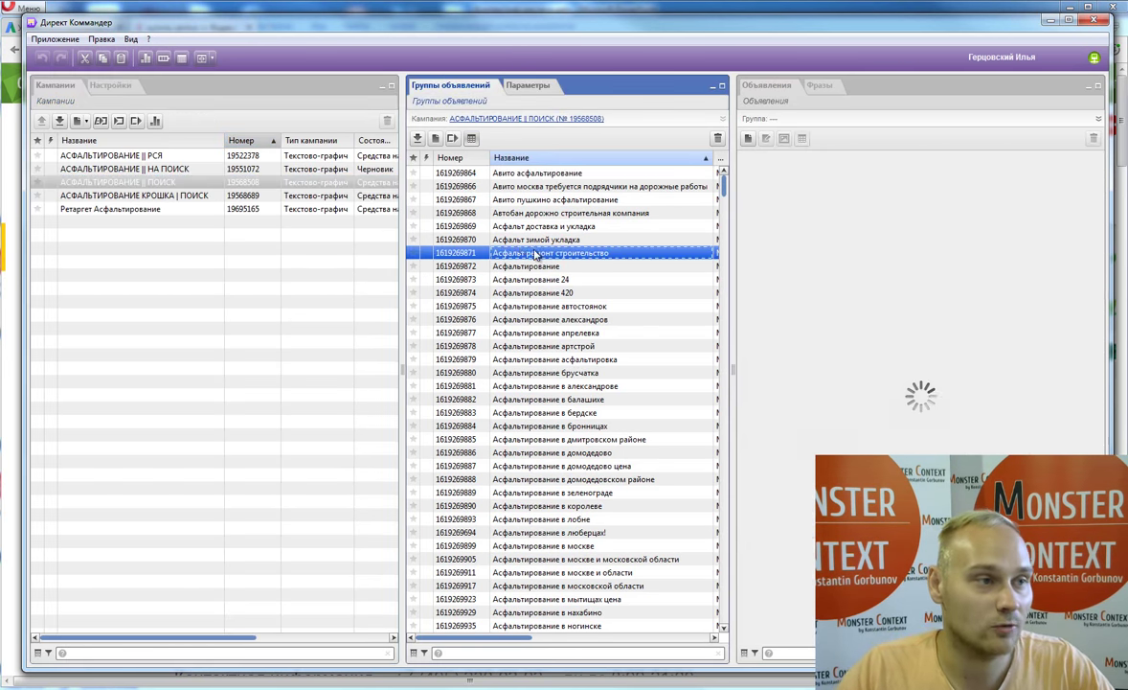
{"action": "key", "text": "ctrl+a"}
{"action": "left_click", "coordinate": [419, 140]}
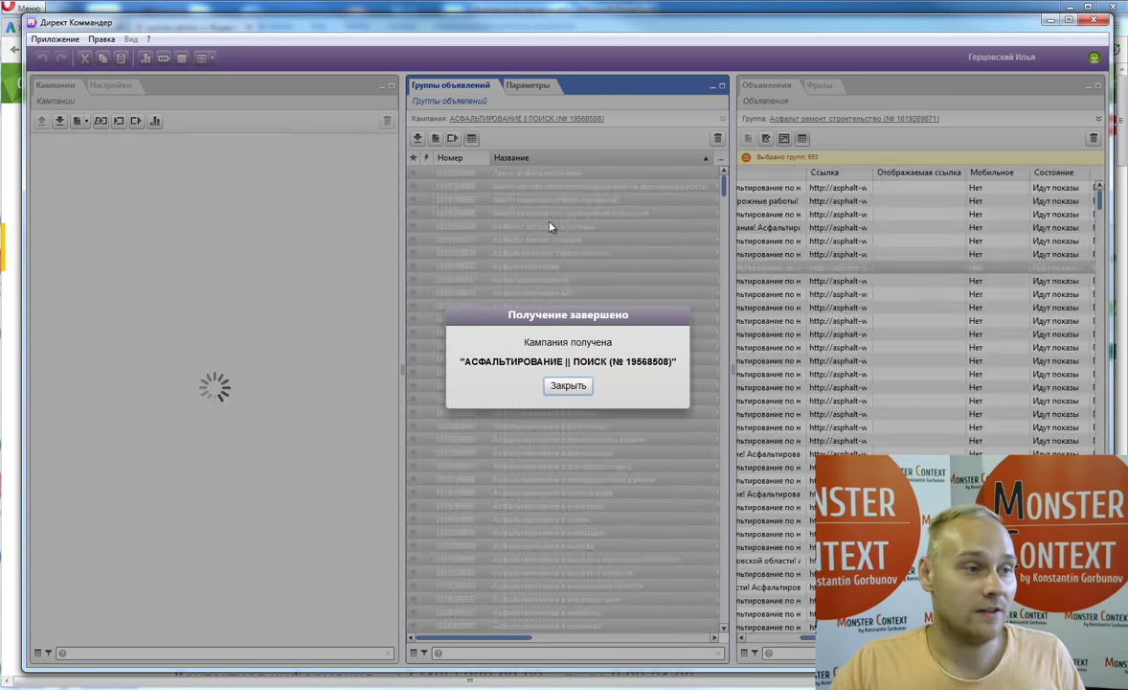
{"action": "left_click", "coordinate": [568, 385]}
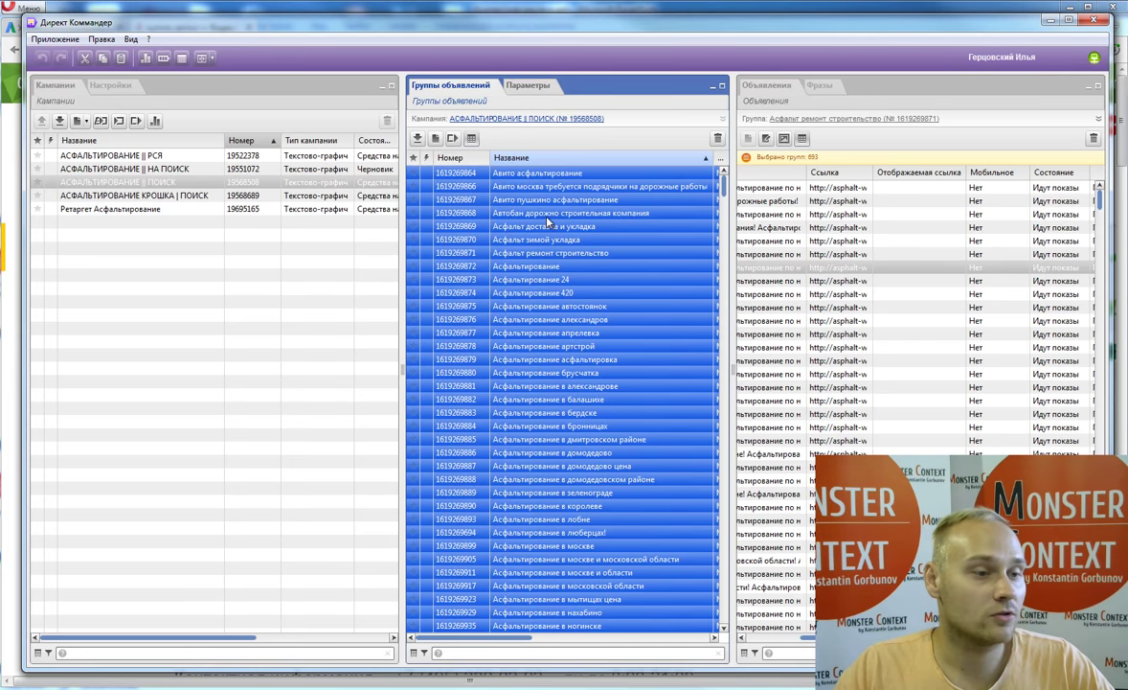
Step: Export the campaign in the Яндекс.Директ (.xls) format, saving it under the suggested file name in the Documents library
{"action": "left_click", "coordinate": [136, 121]}
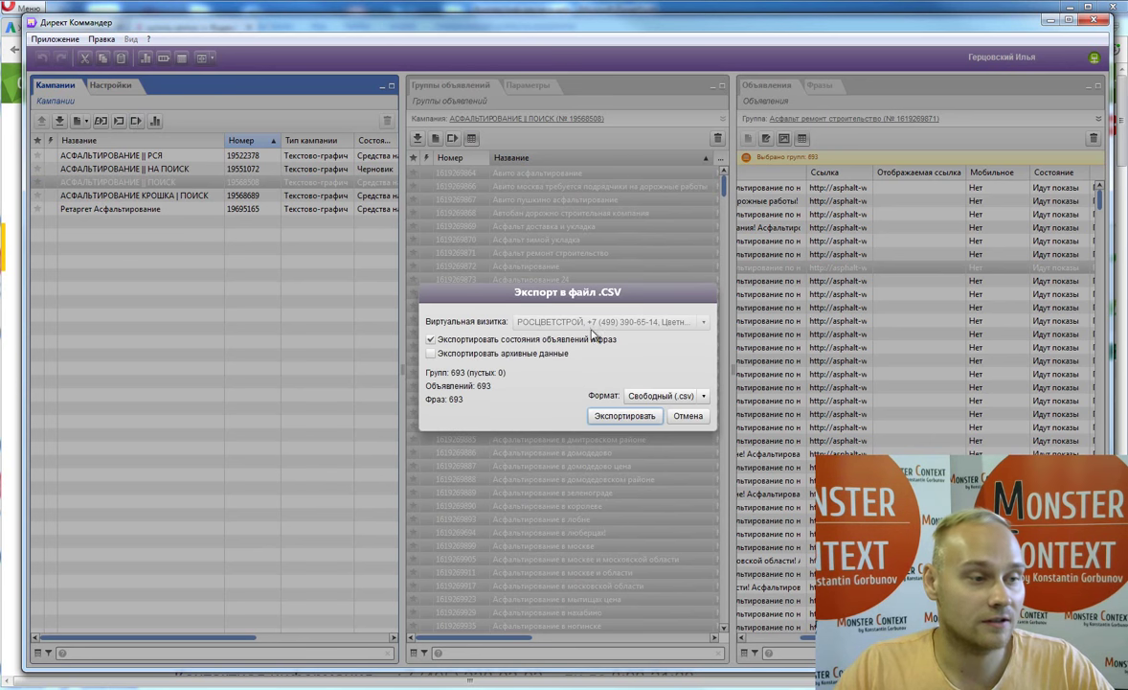
{"action": "left_click", "coordinate": [664, 396]}
{"action": "left_click", "coordinate": [659, 425]}
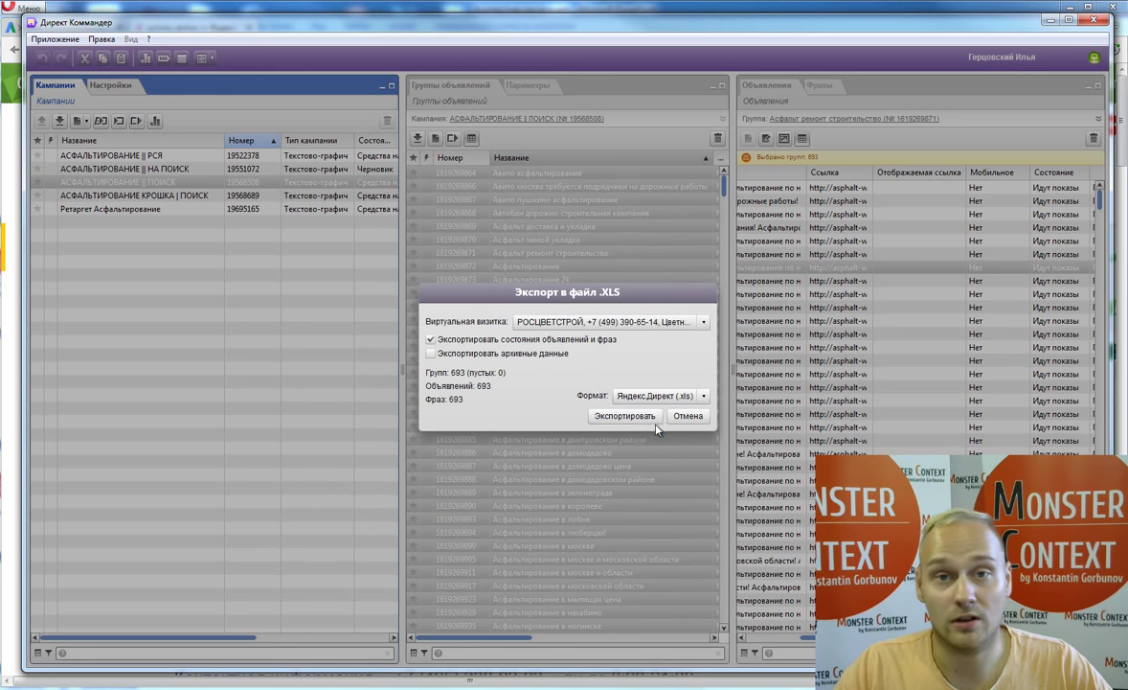
{"action": "left_click", "coordinate": [606, 420]}
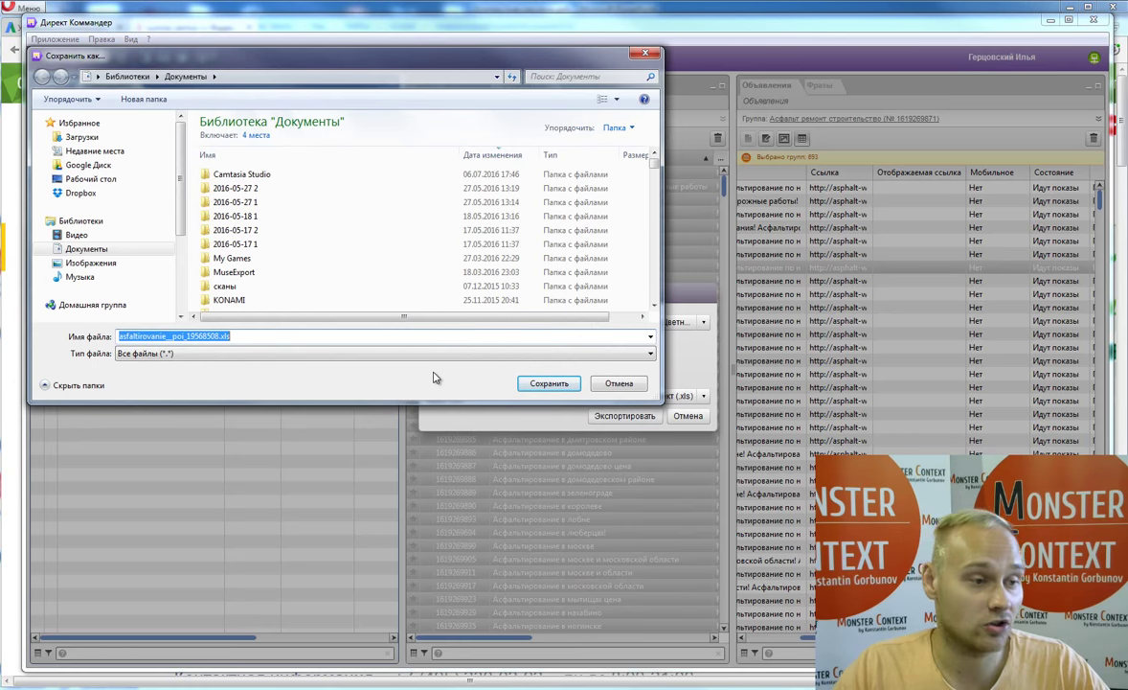
{"action": "left_click", "coordinate": [542, 384]}
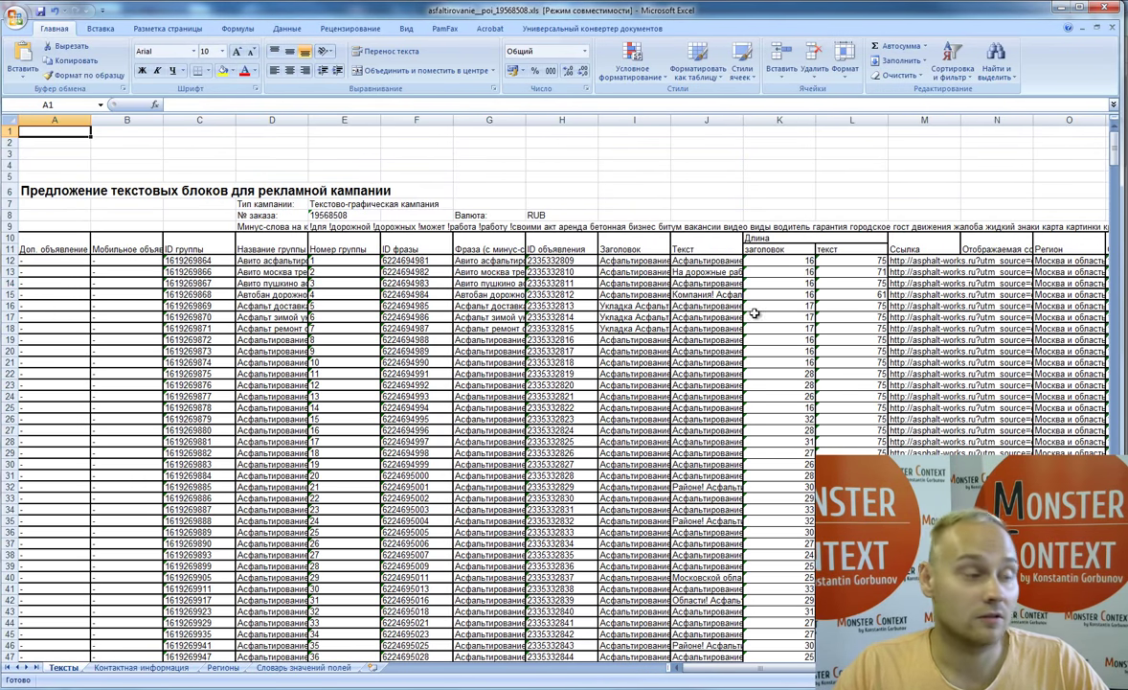
Step: Inspect the ad link in cell M12 of the exported workbook and widen the "Отображаемая ссылка" column N to show its full heading
{"action": "left_click", "coordinate": [927, 261]}
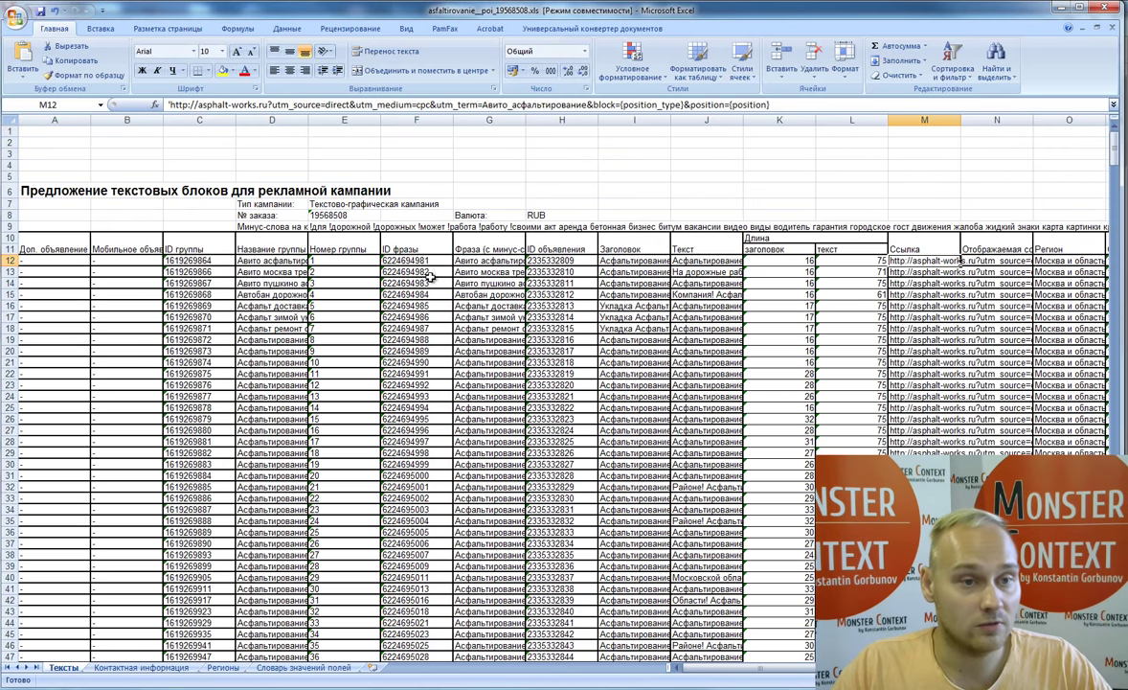
{"action": "scroll", "coordinate": [498, 284], "scroll_direction": "down", "scroll_amount": 5}
{"action": "scroll", "coordinate": [498, 283], "scroll_direction": "up", "scroll_amount": 5}
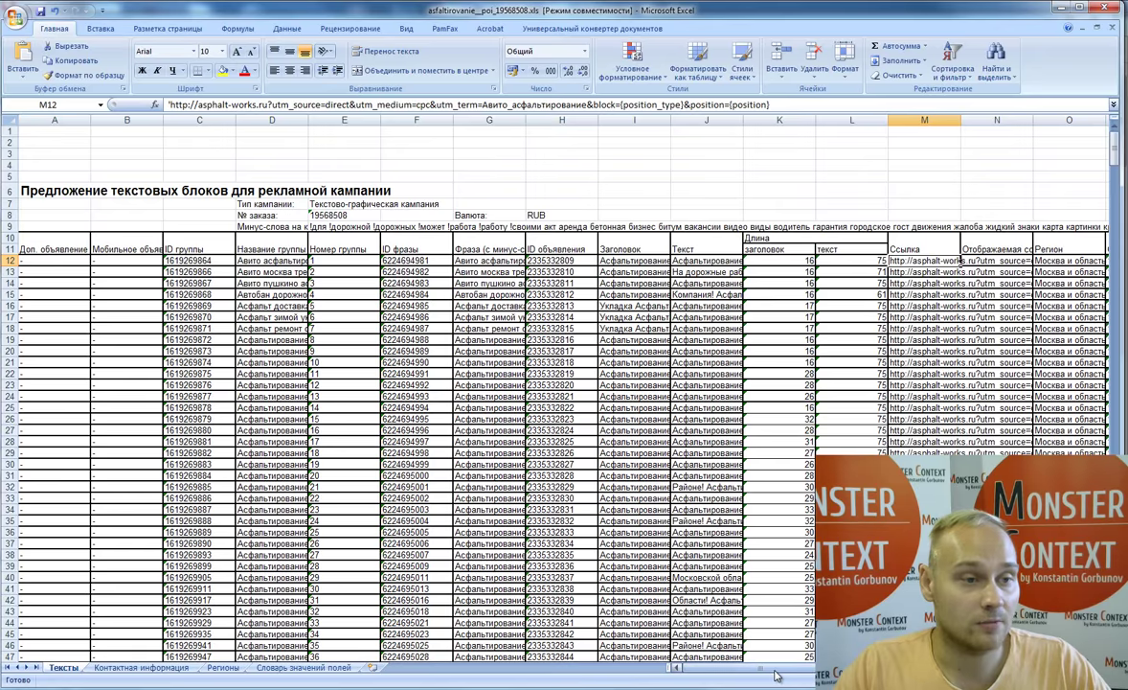
{"action": "scroll", "coordinate": [776, 676], "scroll_direction": "right", "scroll_amount": 4}
{"action": "left_click", "coordinate": [700, 260]}
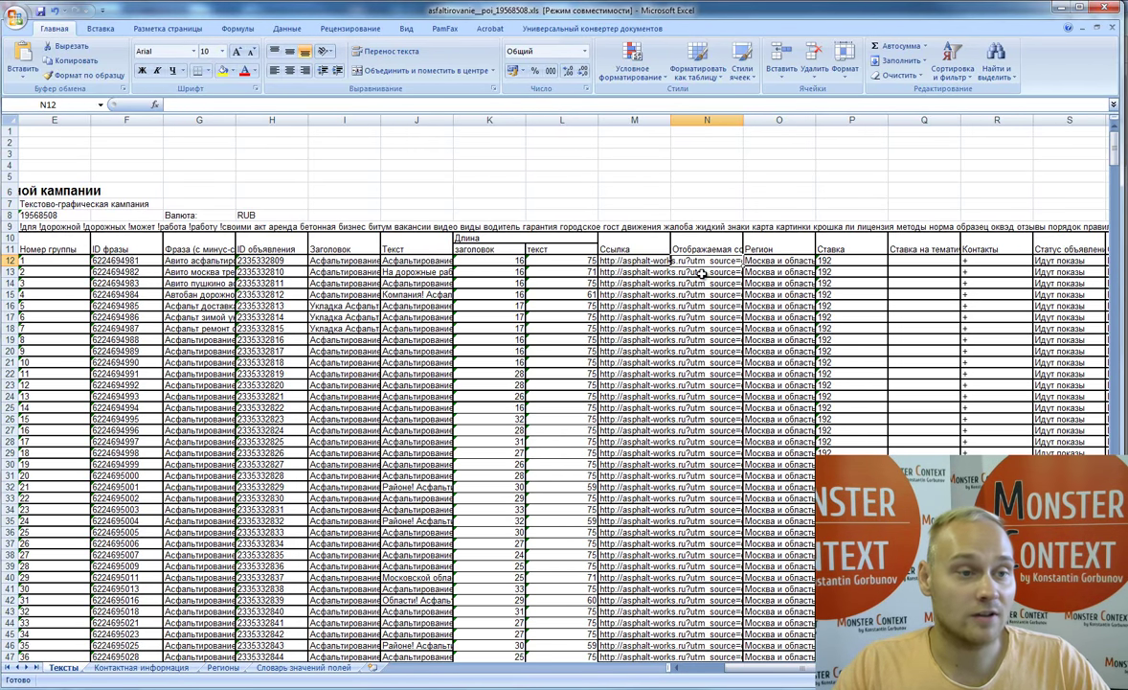
{"action": "left_click_drag", "start_coordinate": [744, 120], "coordinate": [861, 124]}
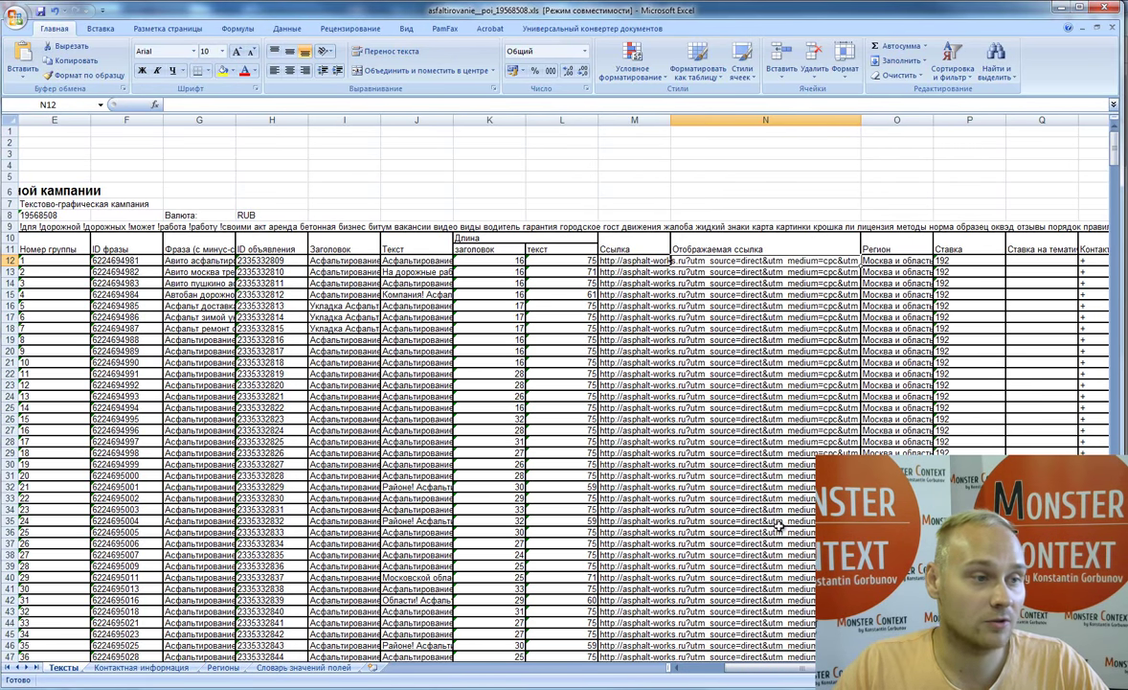
Step: Widen the "Заголовок" column I slightly so the ad headlines are easier to read
{"action": "scroll", "coordinate": [740, 622], "scroll_direction": "left", "scroll_amount": 4}
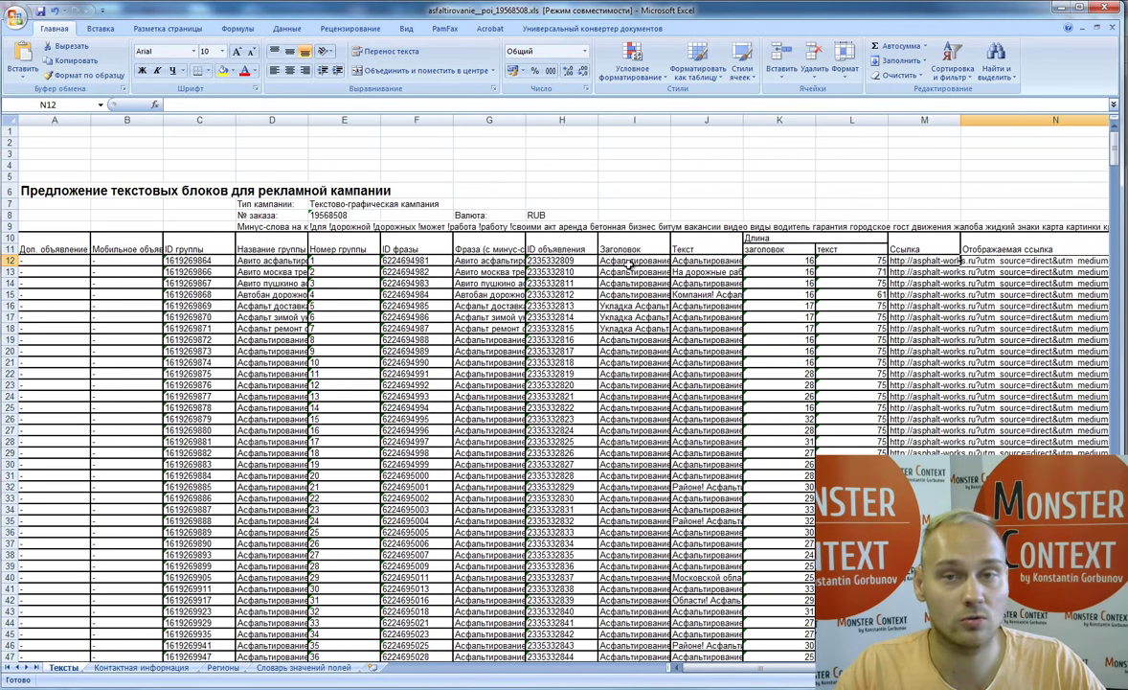
{"action": "left_click", "coordinate": [634, 260]}
{"action": "left_click_drag", "start_coordinate": [673, 120], "coordinate": [699, 121]}
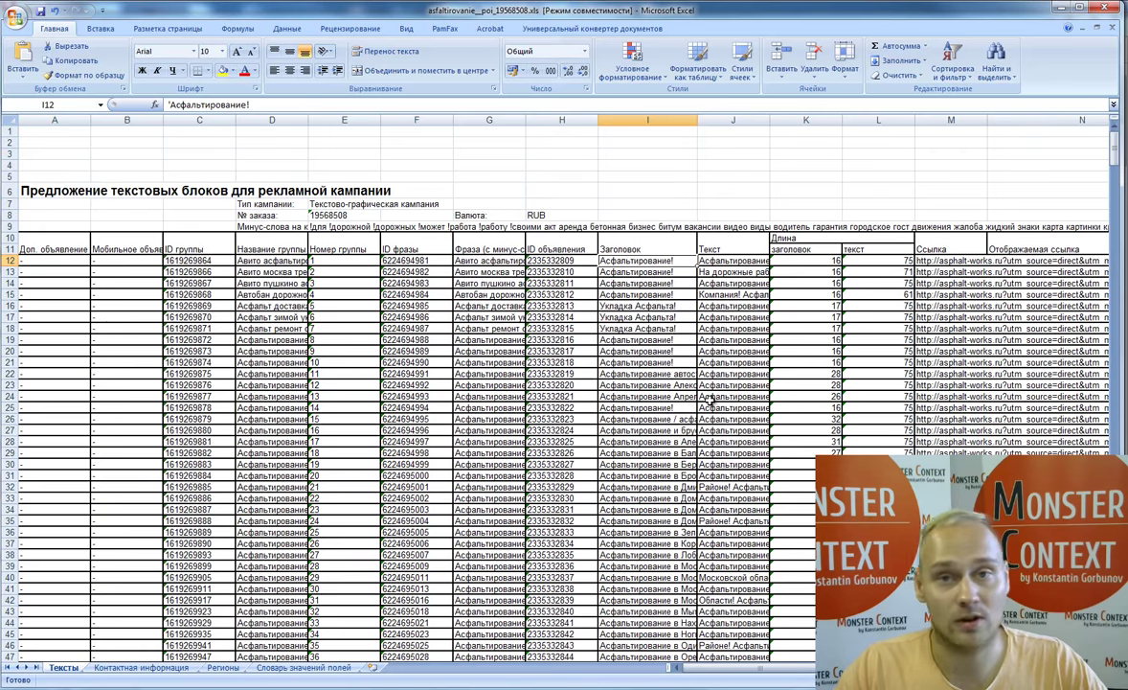
Step: Copy the ad headlines from I12 to I704 and paste them into column A of a new sheet
{"action": "scroll", "coordinate": [711, 397], "scroll_direction": "down", "scroll_amount": 11}
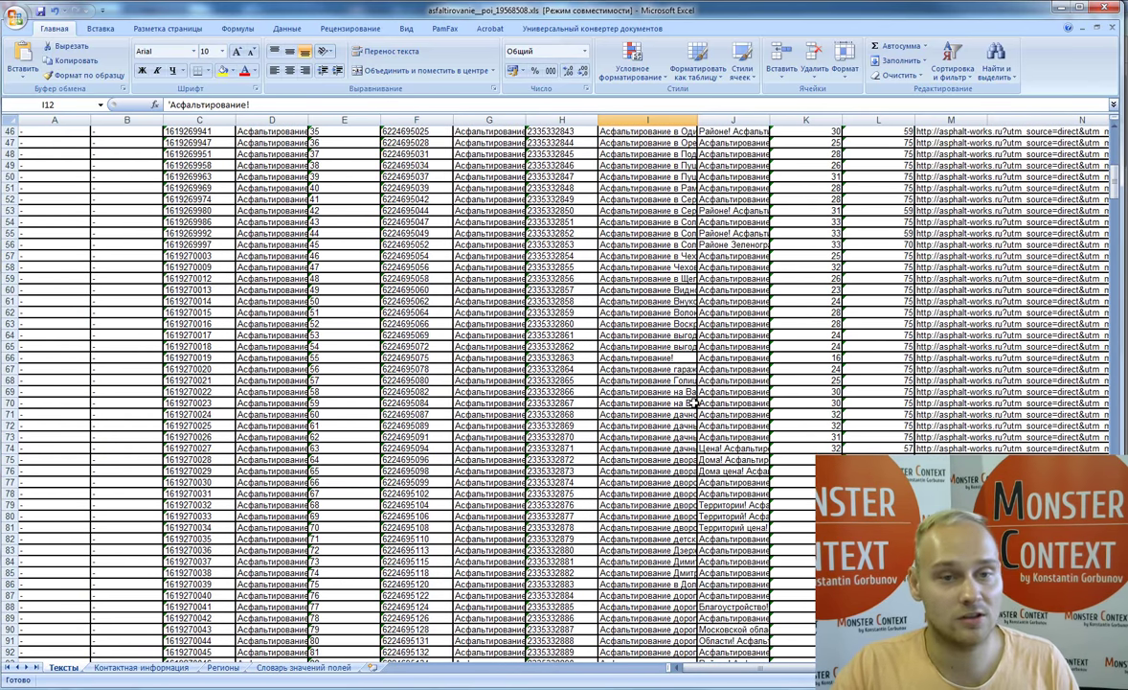
{"action": "scroll", "coordinate": [697, 403], "scroll_direction": "down", "scroll_amount": 20}
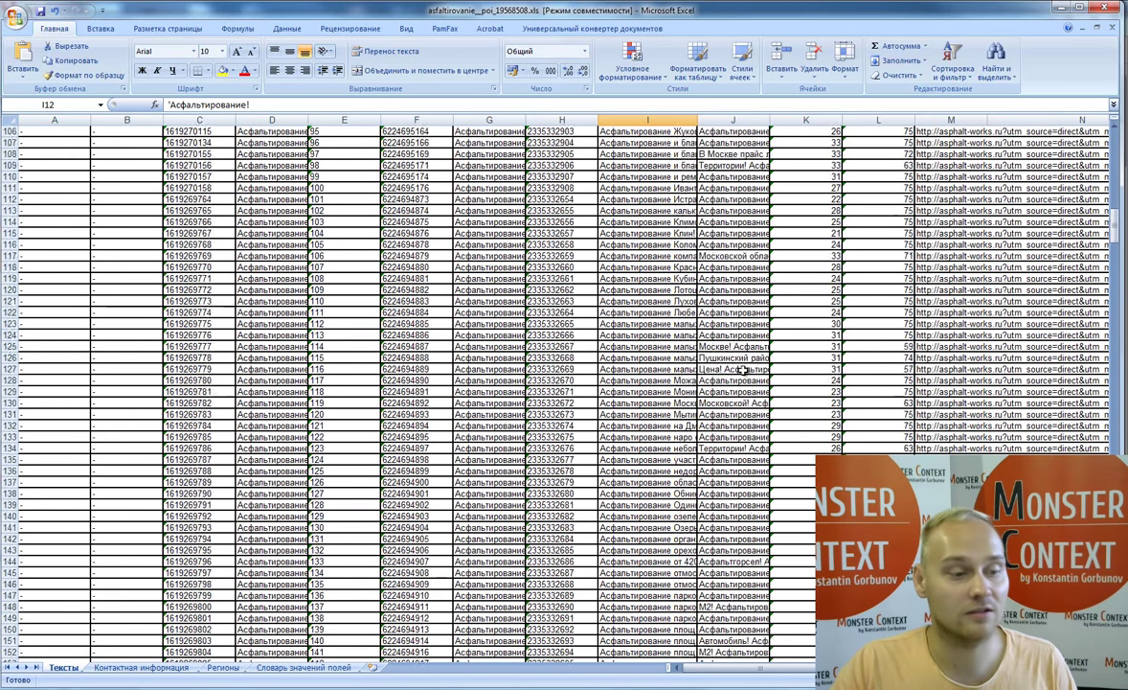
{"action": "scroll", "coordinate": [646, 610], "scroll_direction": "down", "scroll_amount": 20}
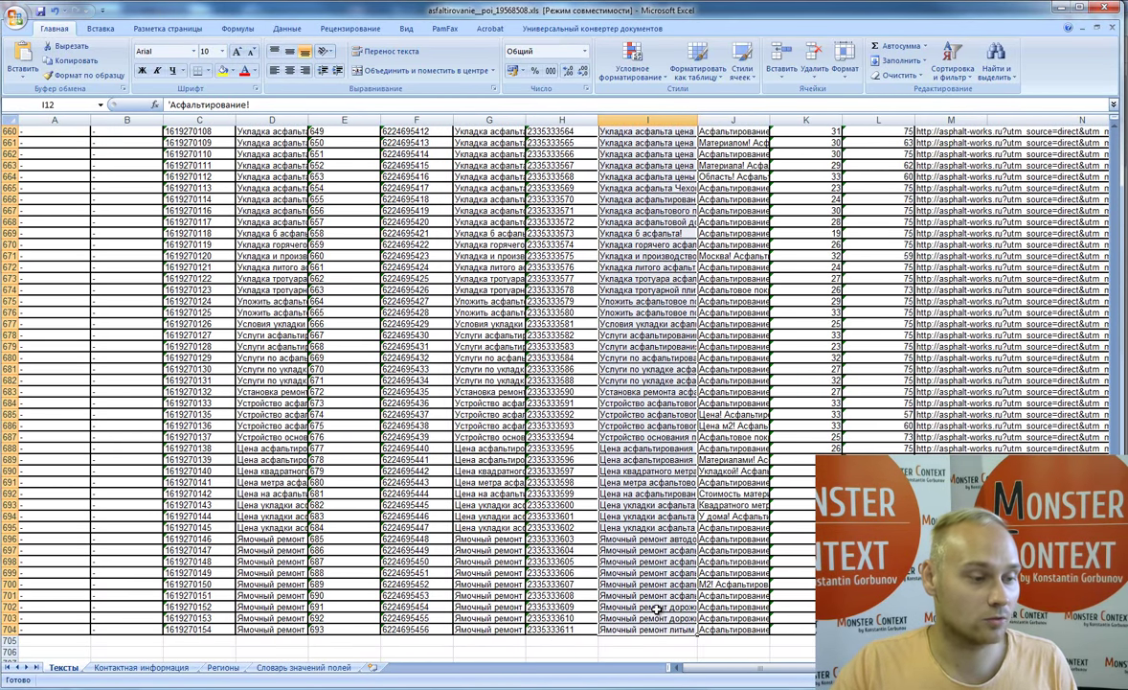
{"action": "key", "text": "ctrl+c"}
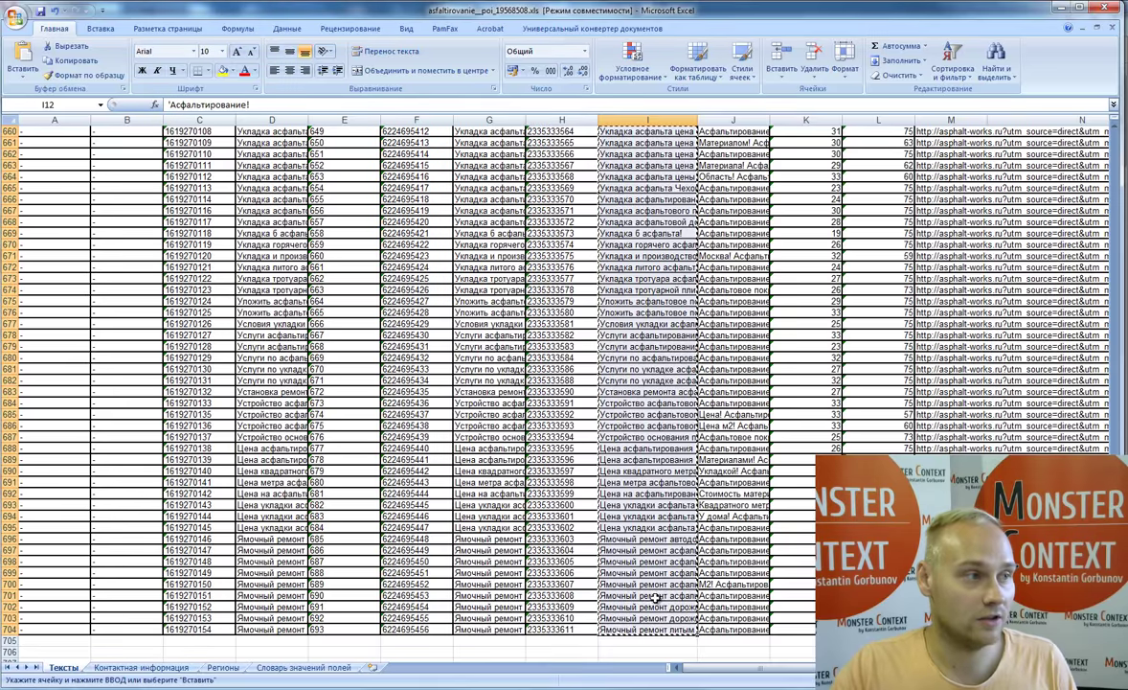
{"action": "left_click", "coordinate": [373, 668]}
{"action": "key", "text": "ctrl+v"}
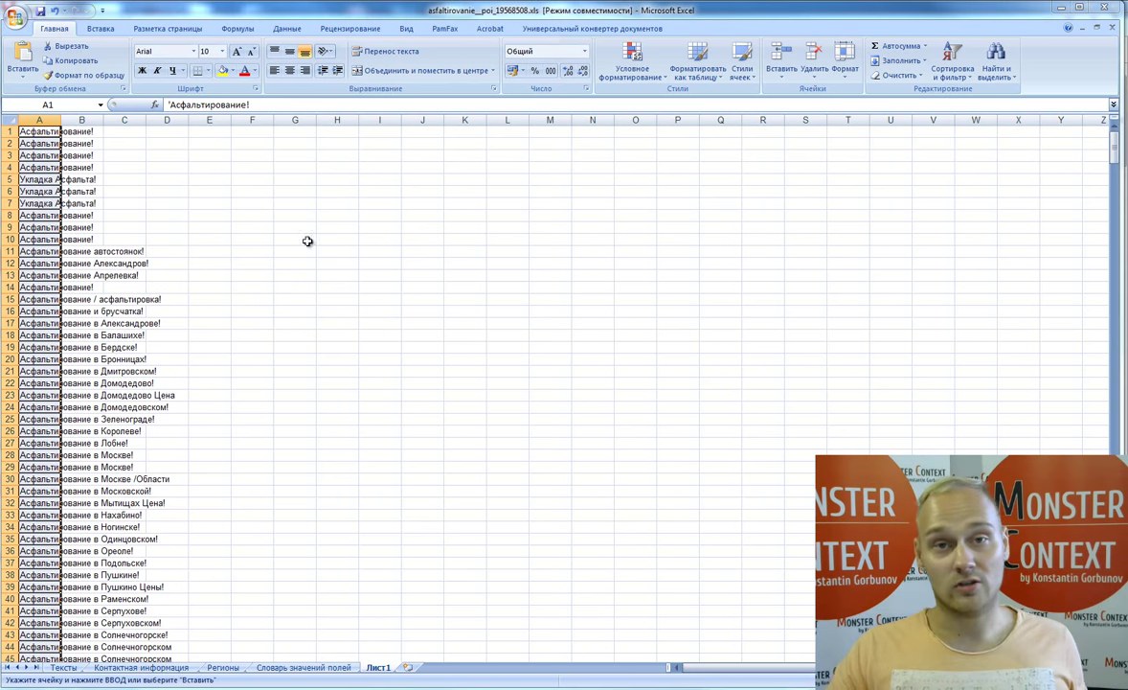
Step: Remove every exclamation mark from the pasted headlines by replacing "!" with nothing
{"action": "key", "text": "ctrl+f"}
{"action": "left_click", "coordinate": [490, 236]}
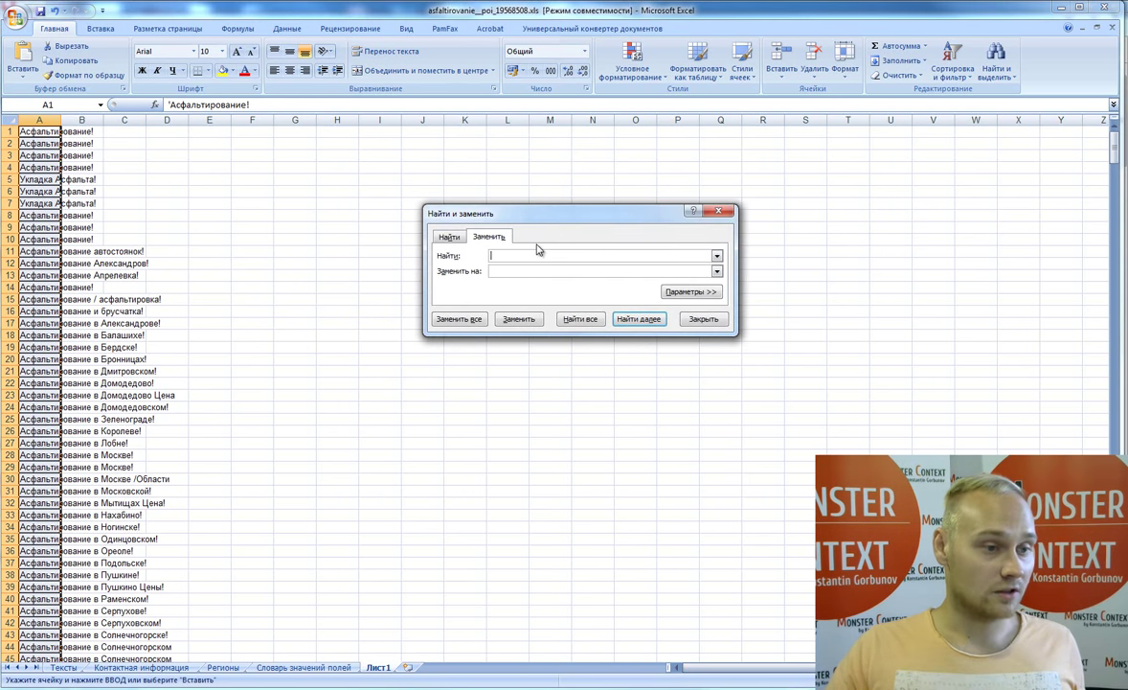
{"action": "type", "text": "!"}
{"action": "left_click", "coordinate": [459, 318]}
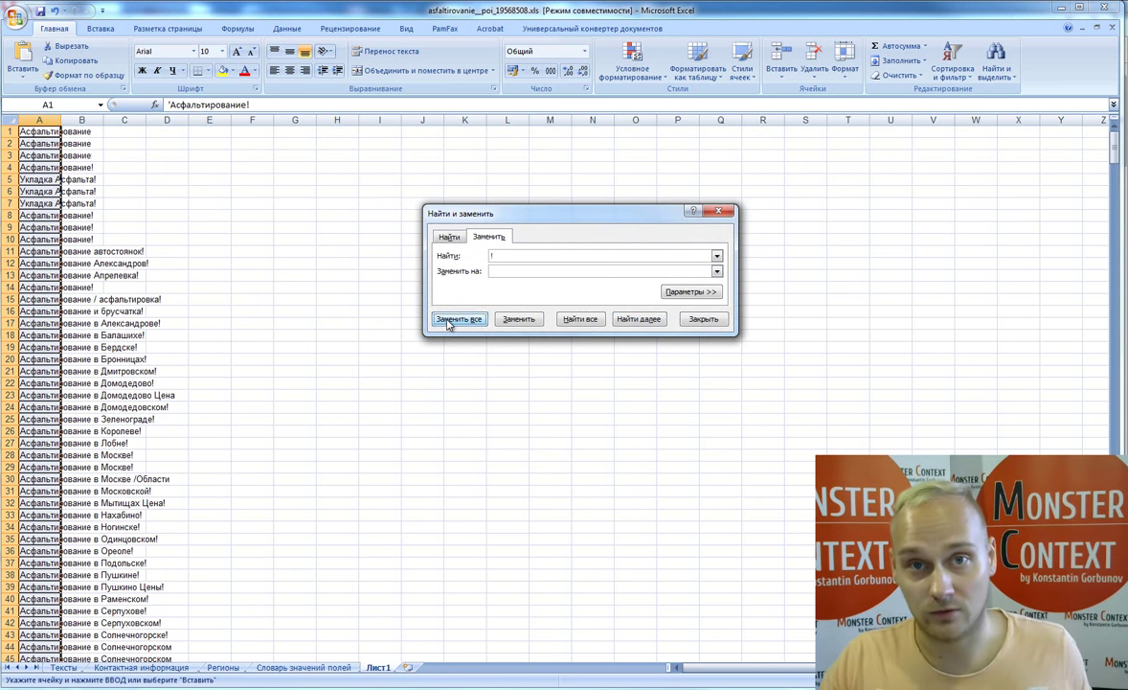
{"action": "left_click", "coordinate": [566, 386]}
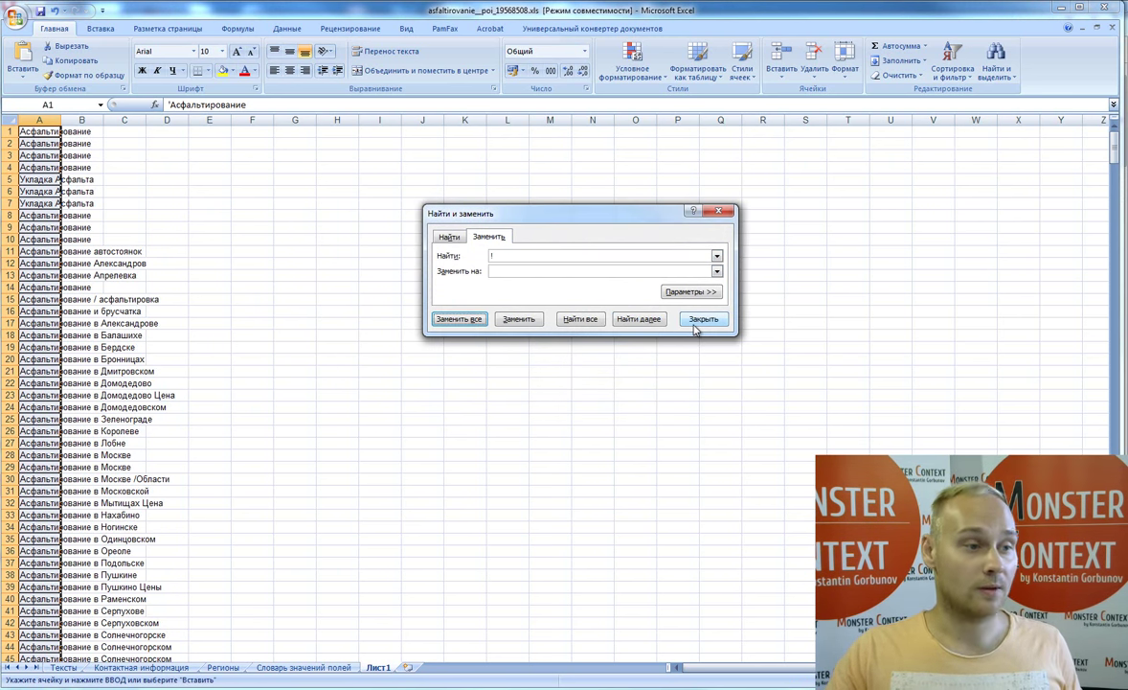
Step: Replace all spaces in the headlines with hyphens and close the Find and Replace dialog
{"action": "left_click", "coordinate": [498, 254]}
{"action": "key", "text": "BackSpace"}
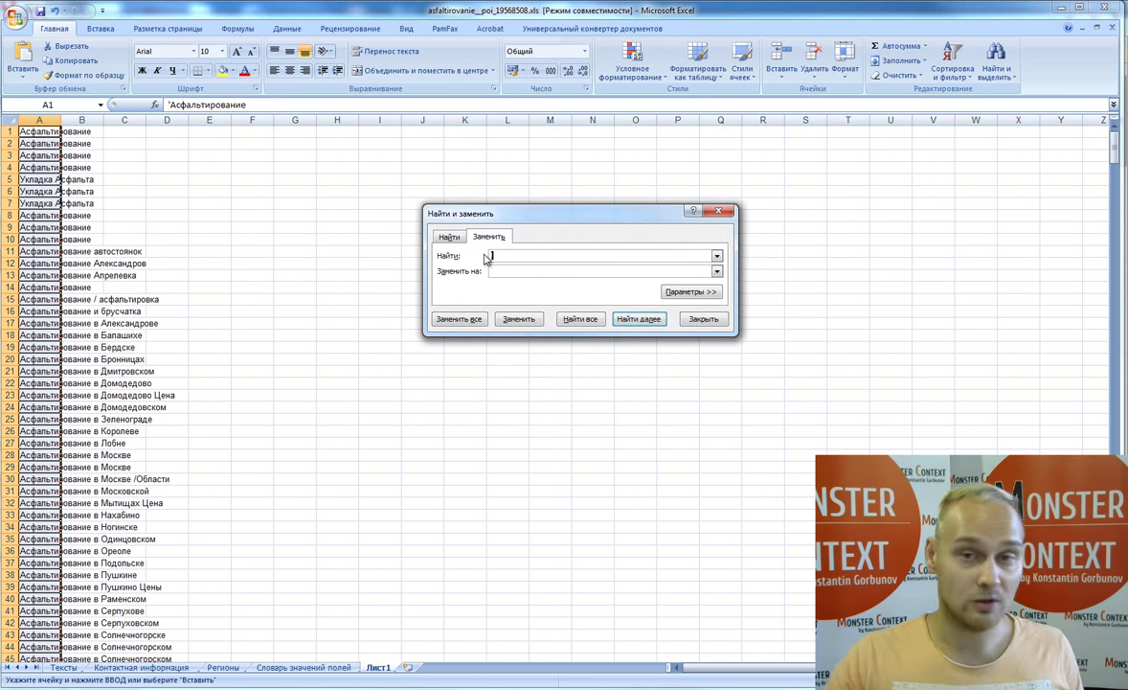
{"action": "left_click", "coordinate": [471, 322]}
{"action": "left_click", "coordinate": [566, 387]}
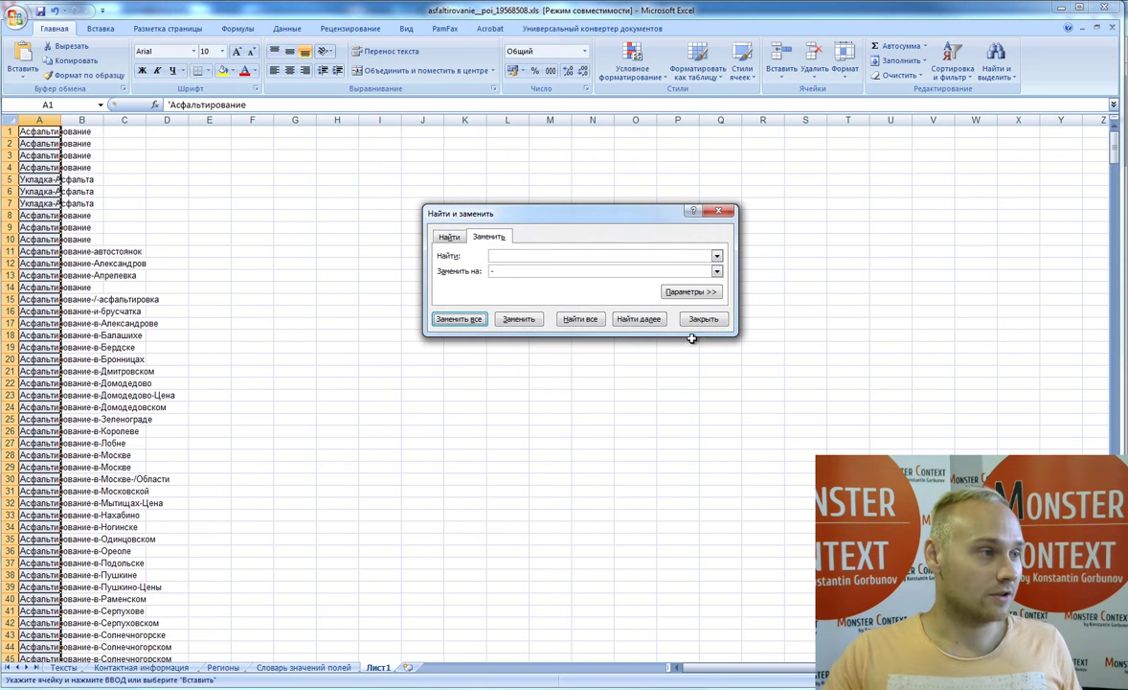
{"action": "left_click", "coordinate": [708, 322]}
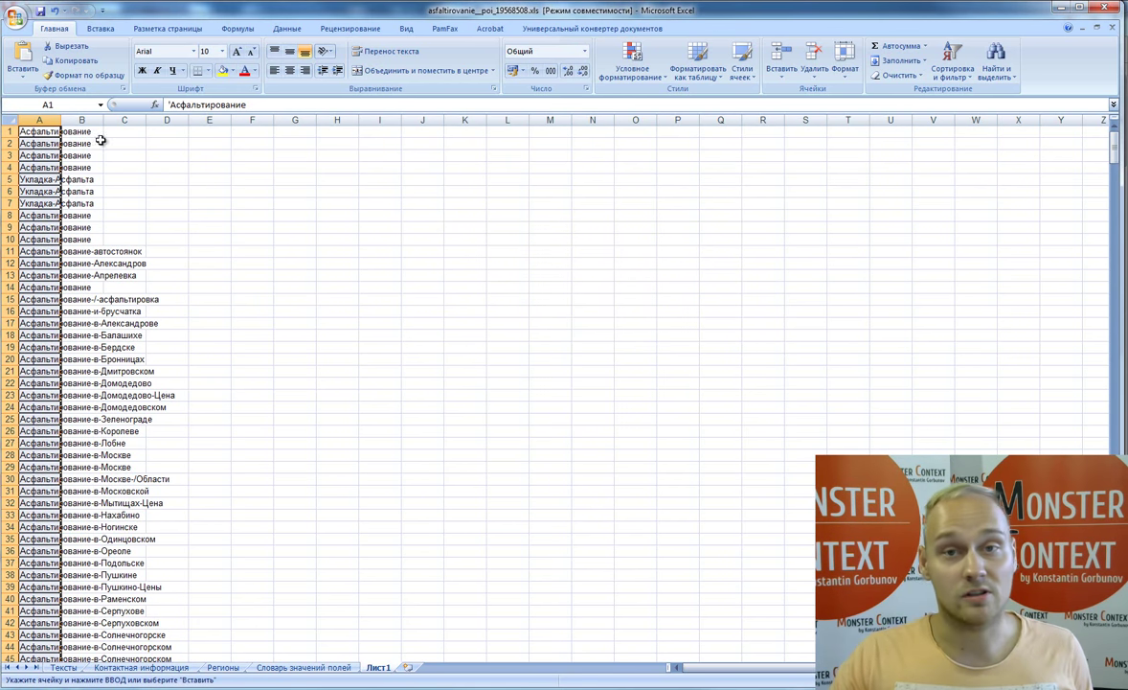
Step: Widen column A to fit the headlines and correct cell A15 to "Асфальтирование-асфальтировка"
{"action": "left_click_drag", "start_coordinate": [61, 121], "coordinate": [191, 131]}
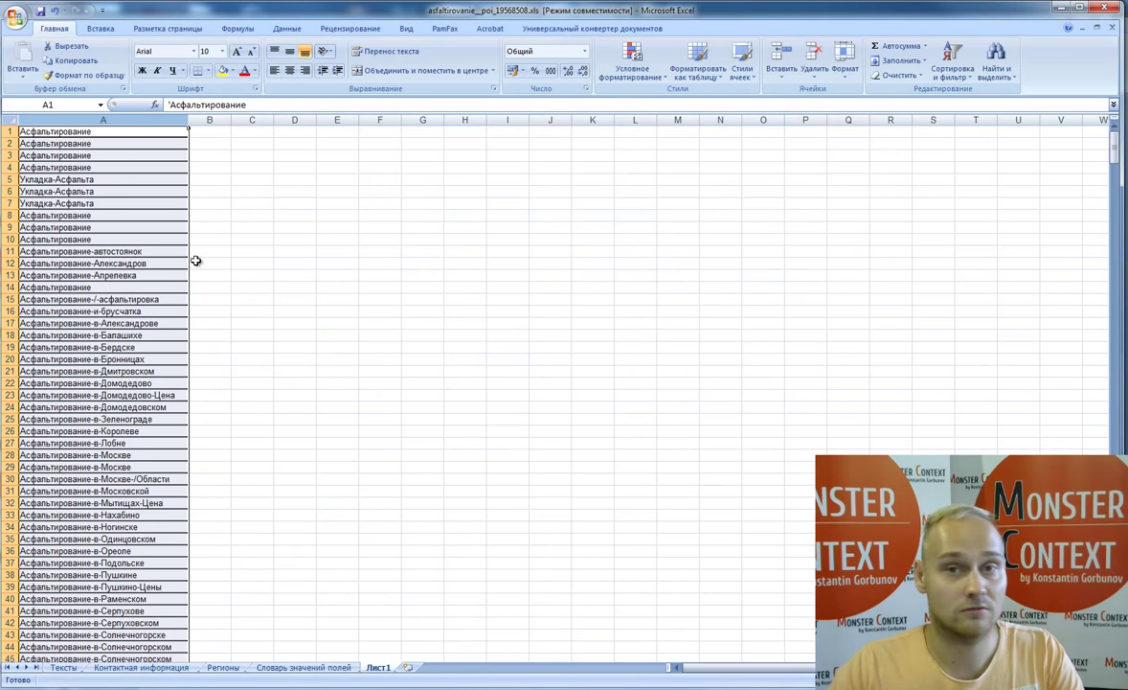
{"action": "left_click", "coordinate": [96, 299]}
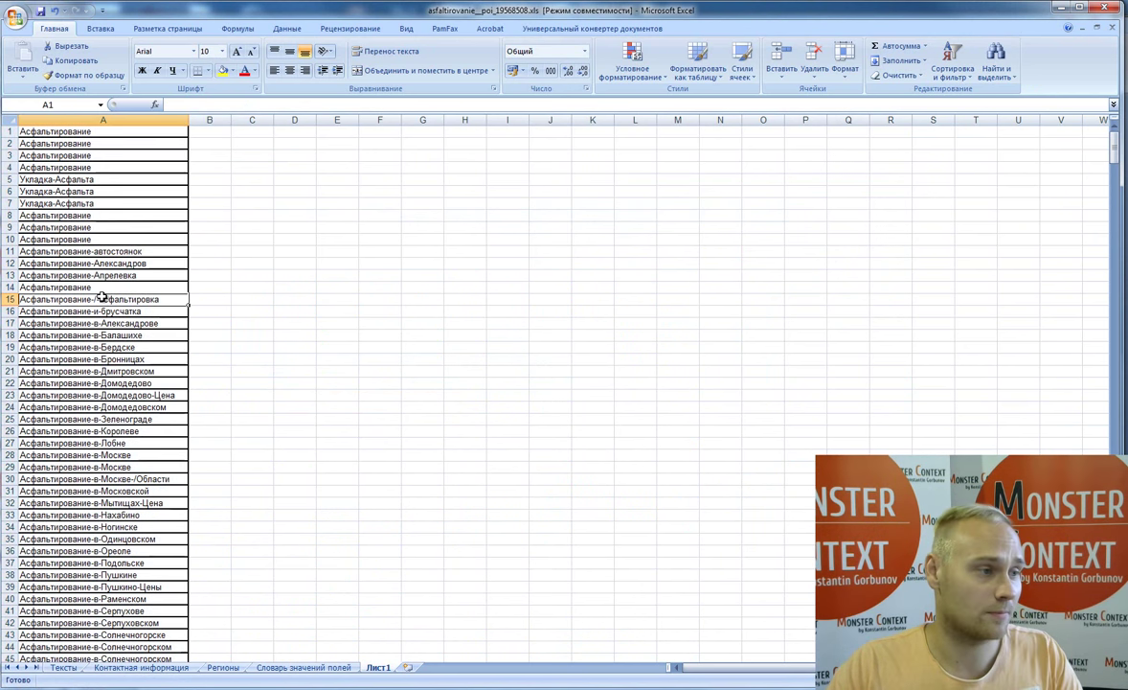
{"action": "left_click", "coordinate": [247, 103]}
{"action": "key", "text": "Delete"}
{"action": "key", "text": "Delete"}
{"action": "key", "text": "Return"}
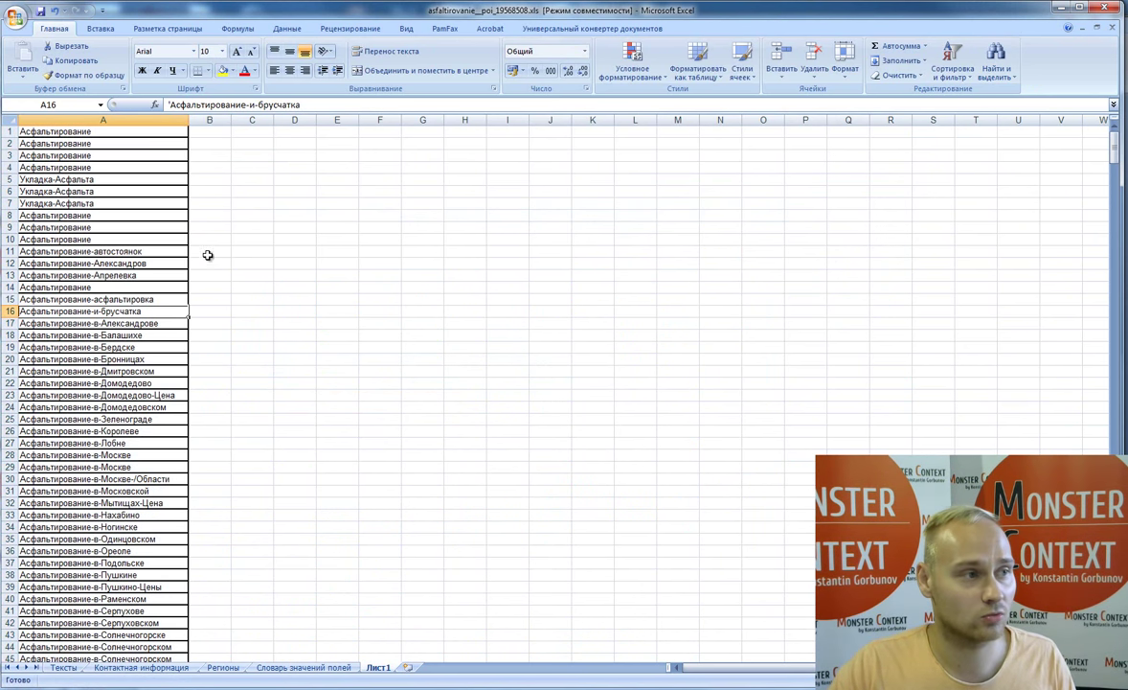
Step: Look through the hyphenated headlines in column A and compare them with the display links in the Yandex results for "купить септик"
{"action": "left_click", "coordinate": [207, 288]}
{"action": "scroll", "coordinate": [206, 286], "scroll_direction": "down", "scroll_amount": 16}
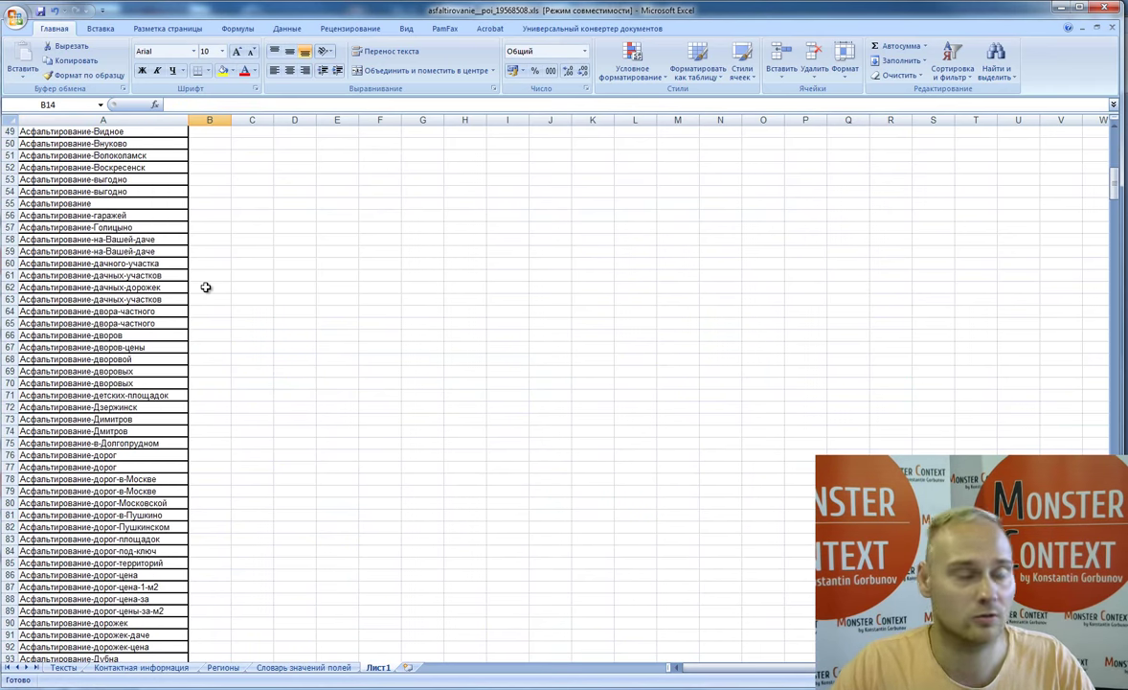
{"action": "scroll", "coordinate": [209, 284], "scroll_direction": "down", "scroll_amount": 15}
{"action": "scroll", "coordinate": [221, 272], "scroll_direction": "up", "scroll_amount": 20}
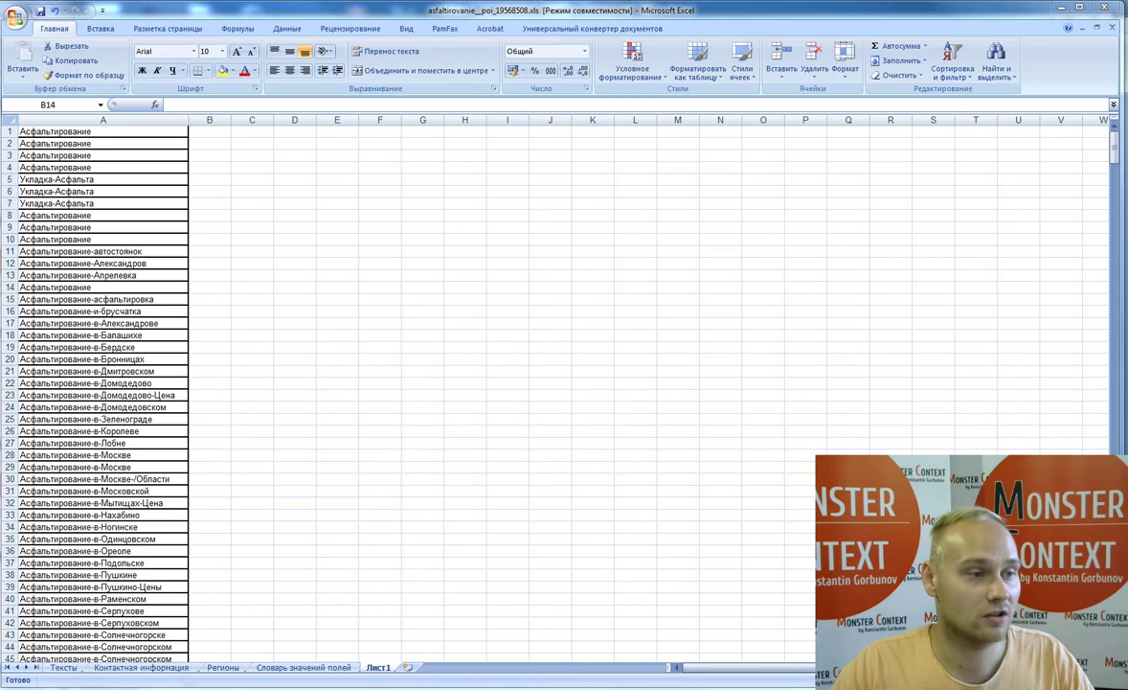
{"action": "key", "text": "alt+Tab"}
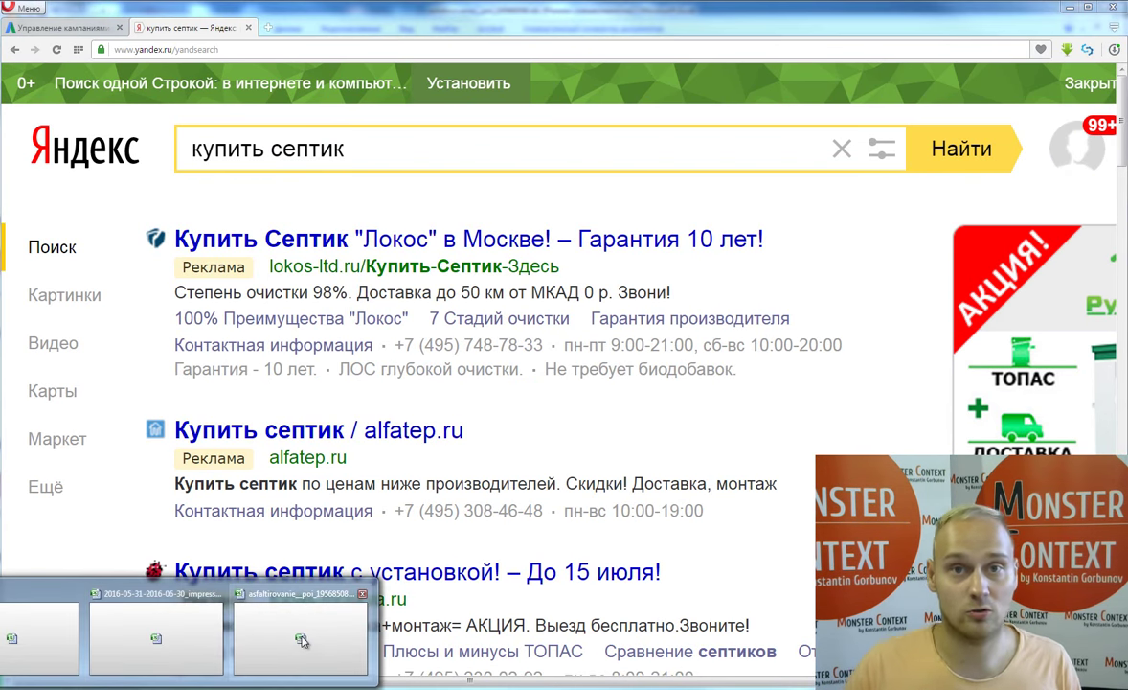
{"action": "left_click", "coordinate": [283, 590]}
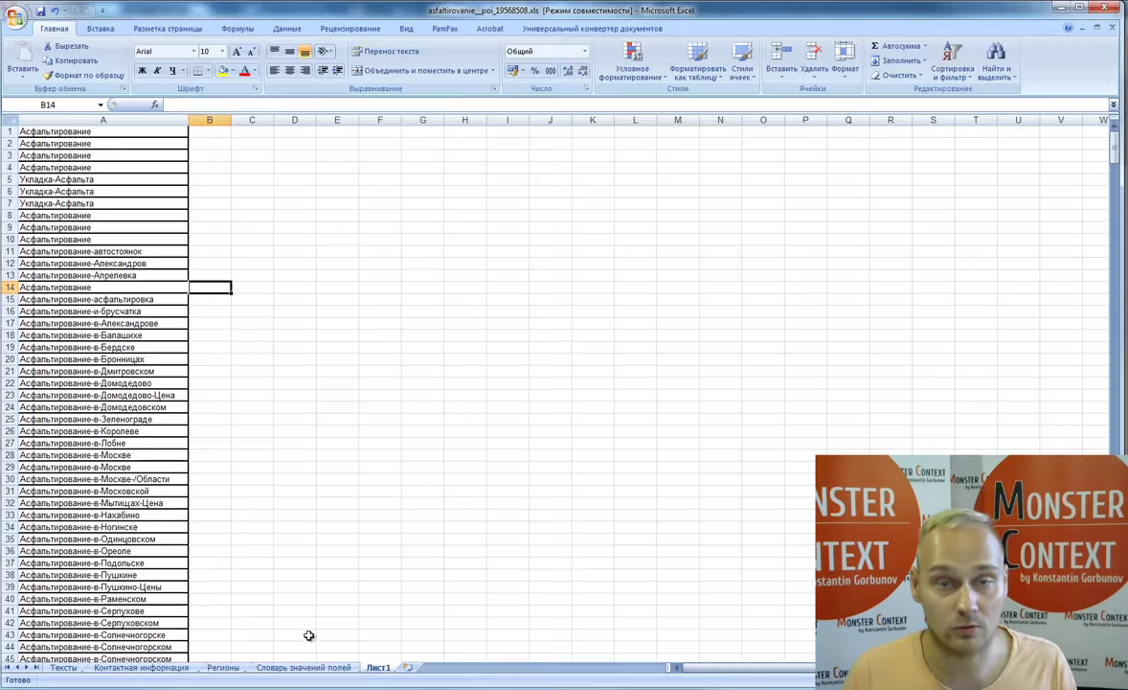
Step: Enter the formula =ПРОПНАЧ(A1) in cell B1 to capitalise every word of the first hyphenated headline
{"action": "left_click", "coordinate": [206, 132]}
{"action": "type", "text": "="}
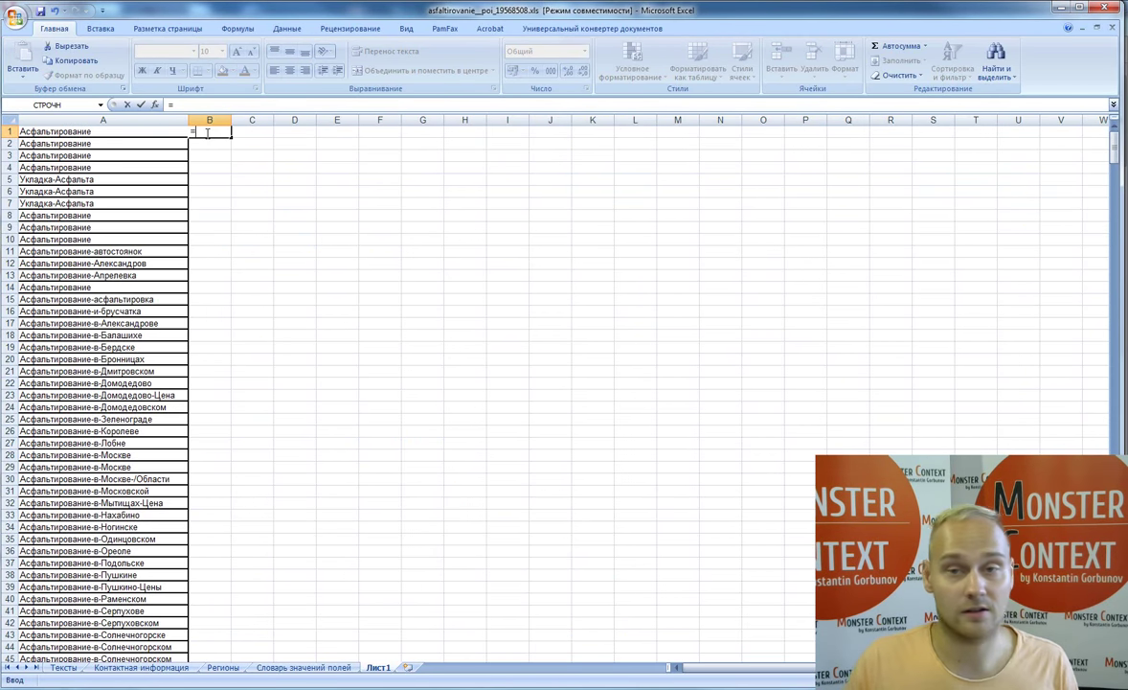
{"action": "type", "text": "про"}
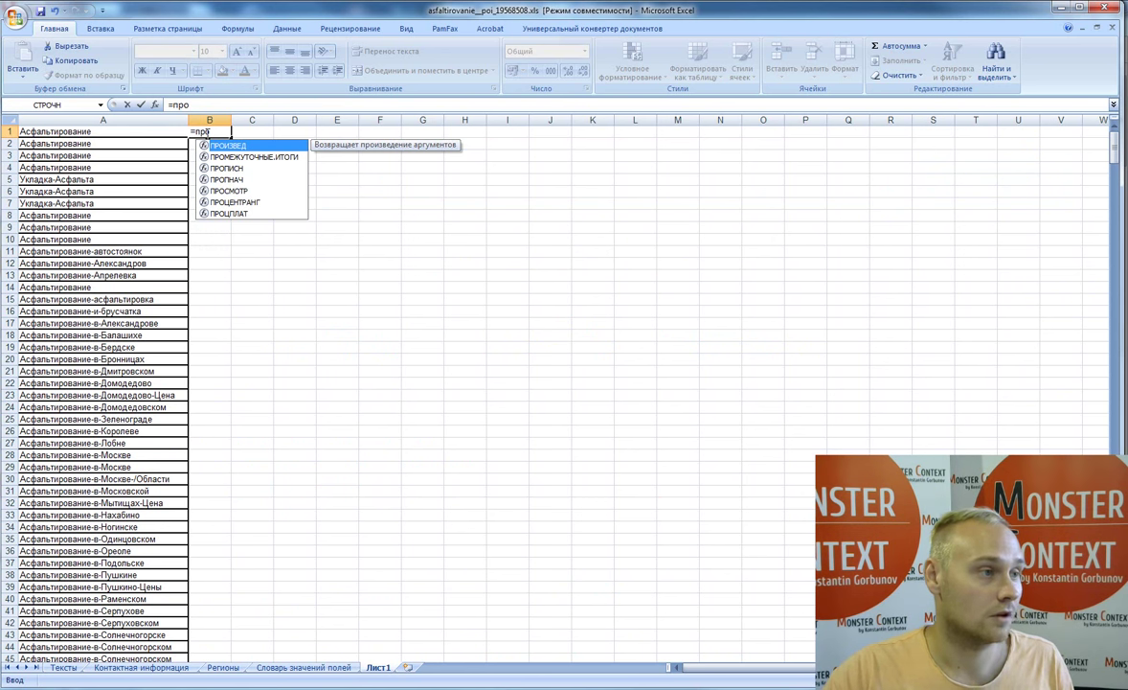
{"action": "type", "text": "пна"}
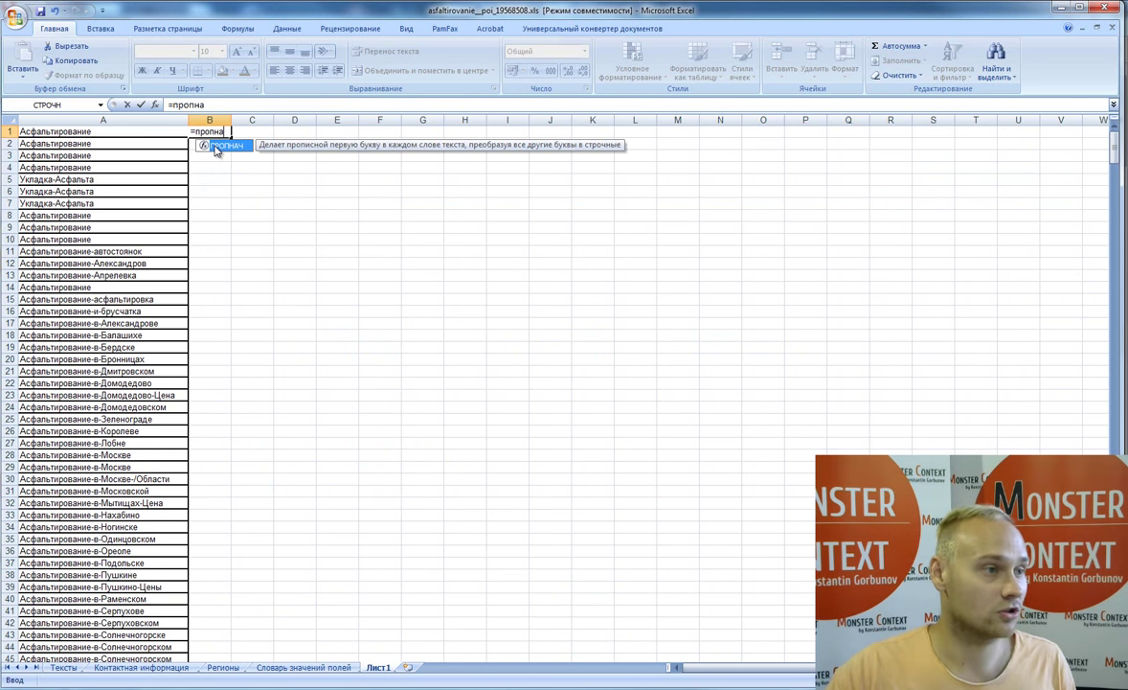
{"action": "double_click", "coordinate": [212, 145]}
{"action": "left_click", "coordinate": [143, 132]}
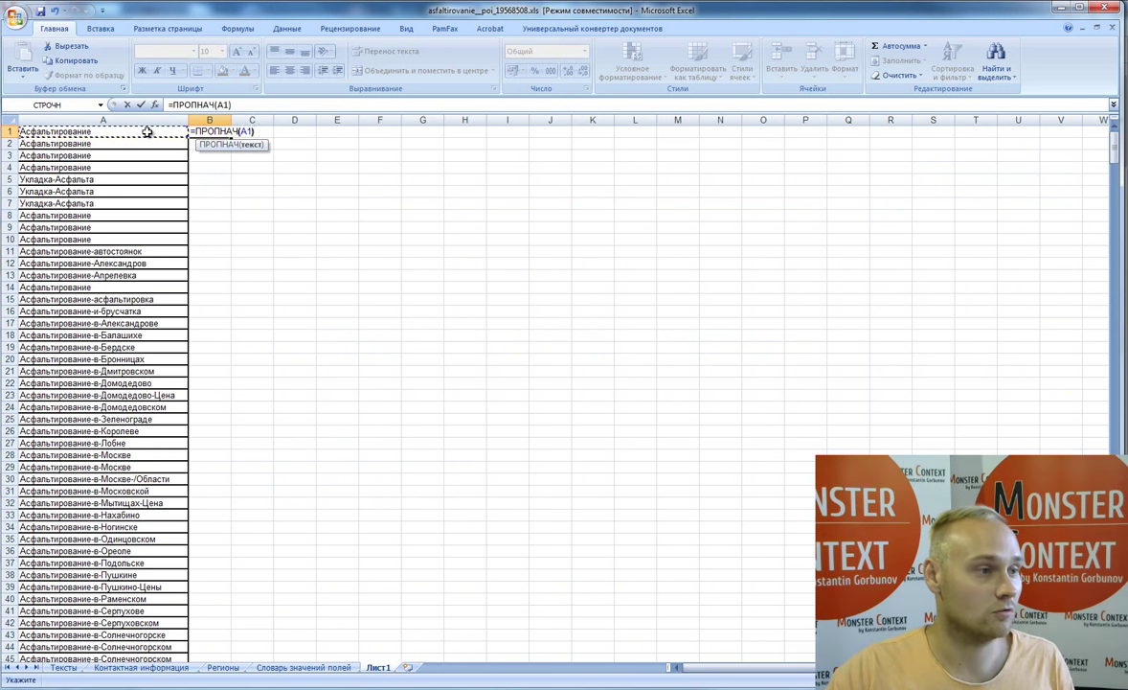
{"action": "type", "text": ")"}
{"action": "key", "text": "Return"}
Step: Fill the B1 formula down column B for all headlines and fit the column width to its contents
{"action": "left_click", "coordinate": [216, 131]}
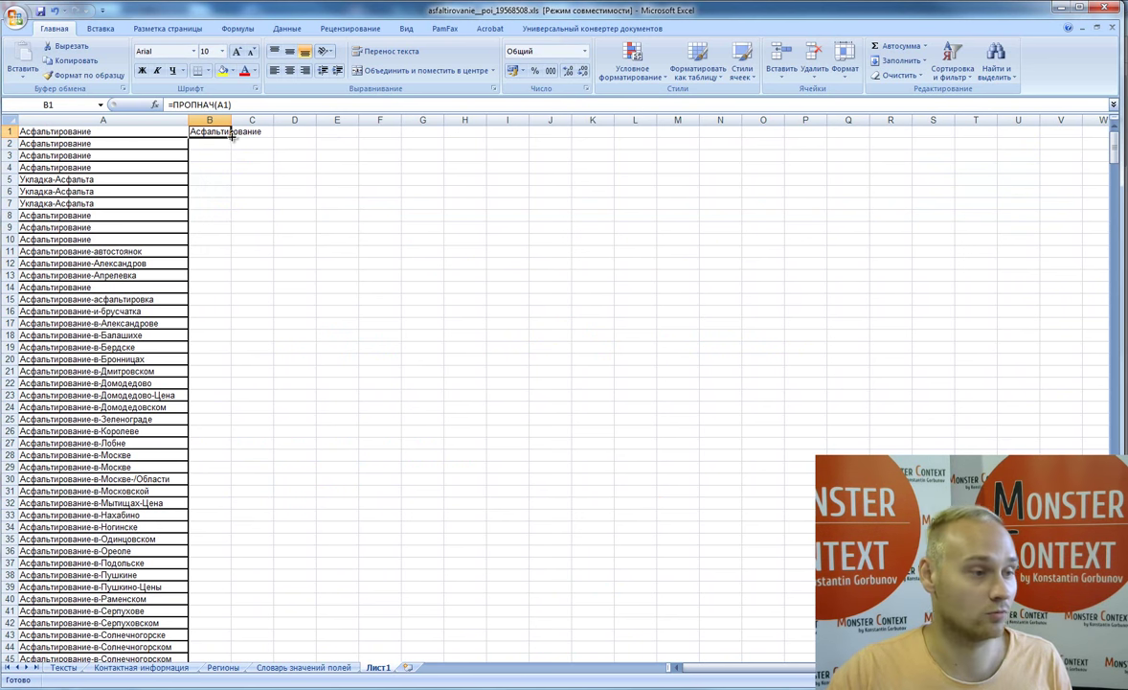
{"action": "double_click", "coordinate": [231, 137]}
{"action": "double_click", "coordinate": [231, 120]}
{"action": "left_click", "coordinate": [327, 159]}
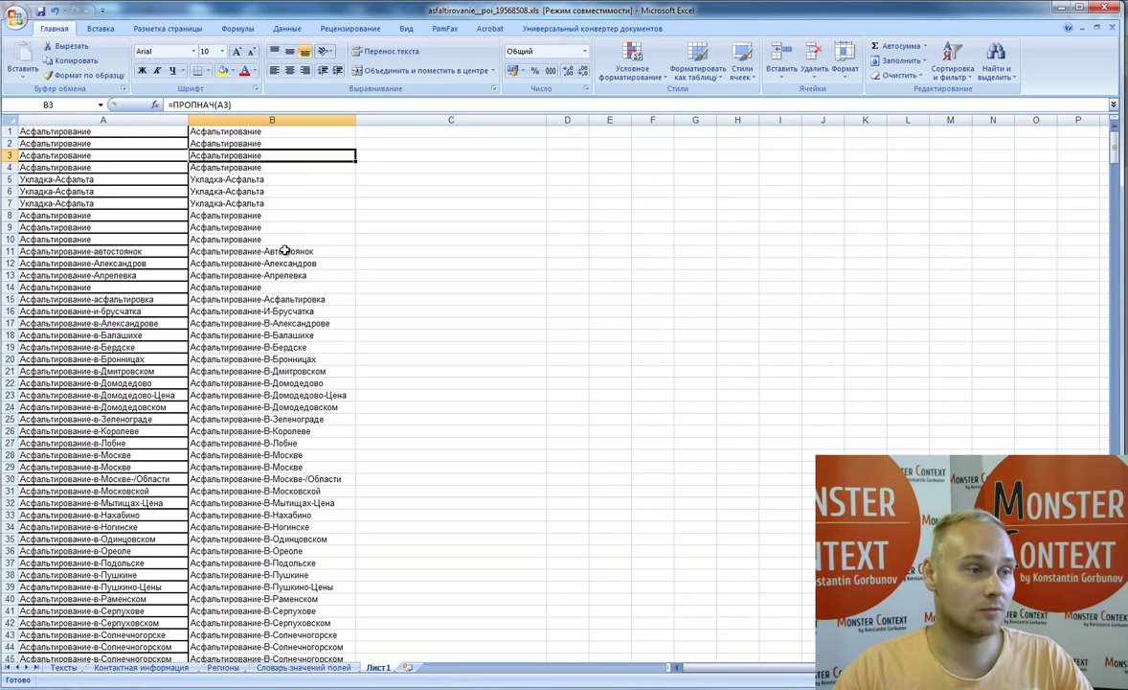
Step: Enter =ДЛСТР(B1) in cell C1 to count the link's characters and fill the formula down column C
{"action": "left_click", "coordinate": [372, 132]}
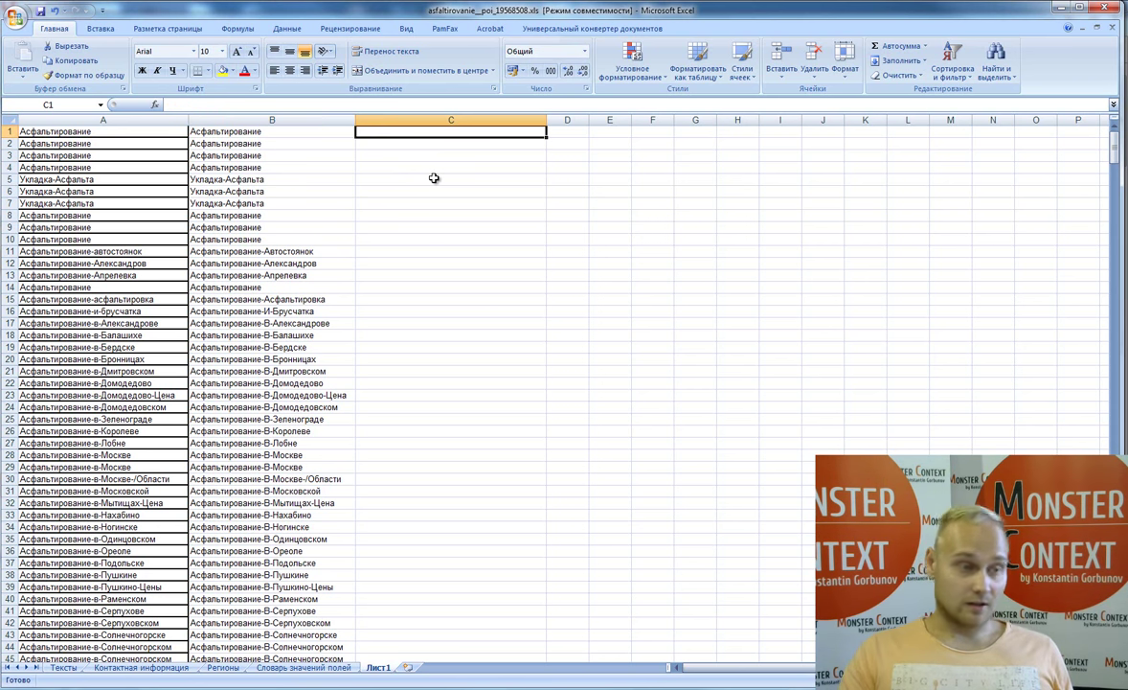
{"action": "type", "text": "="}
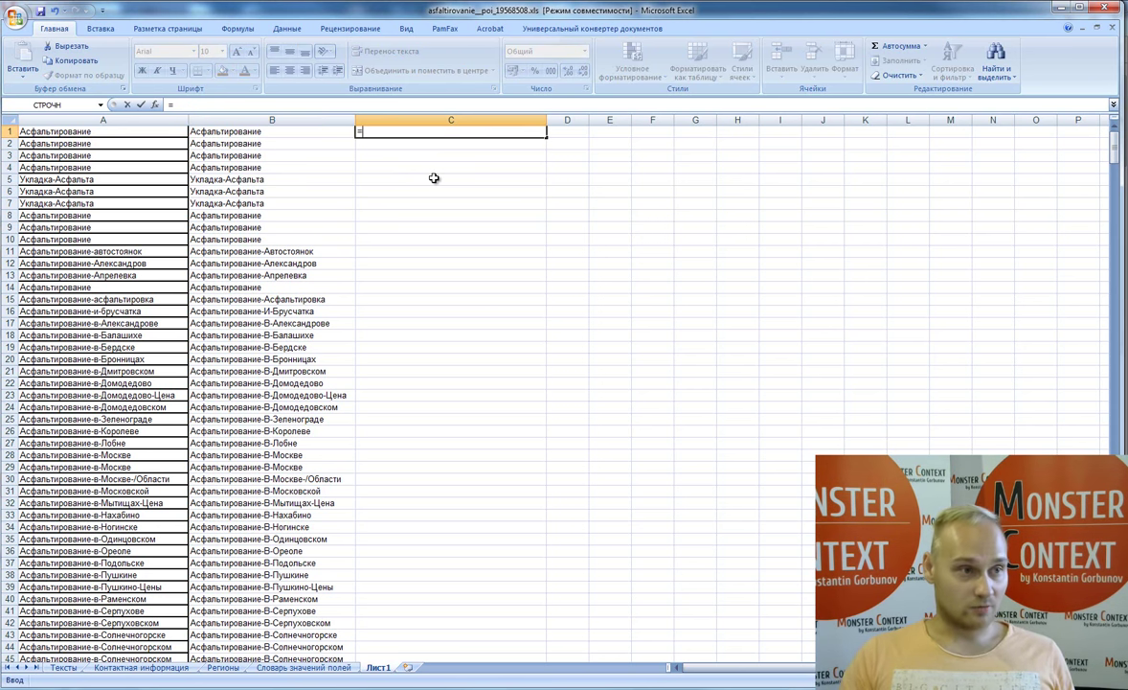
{"action": "type", "text": "lk"}
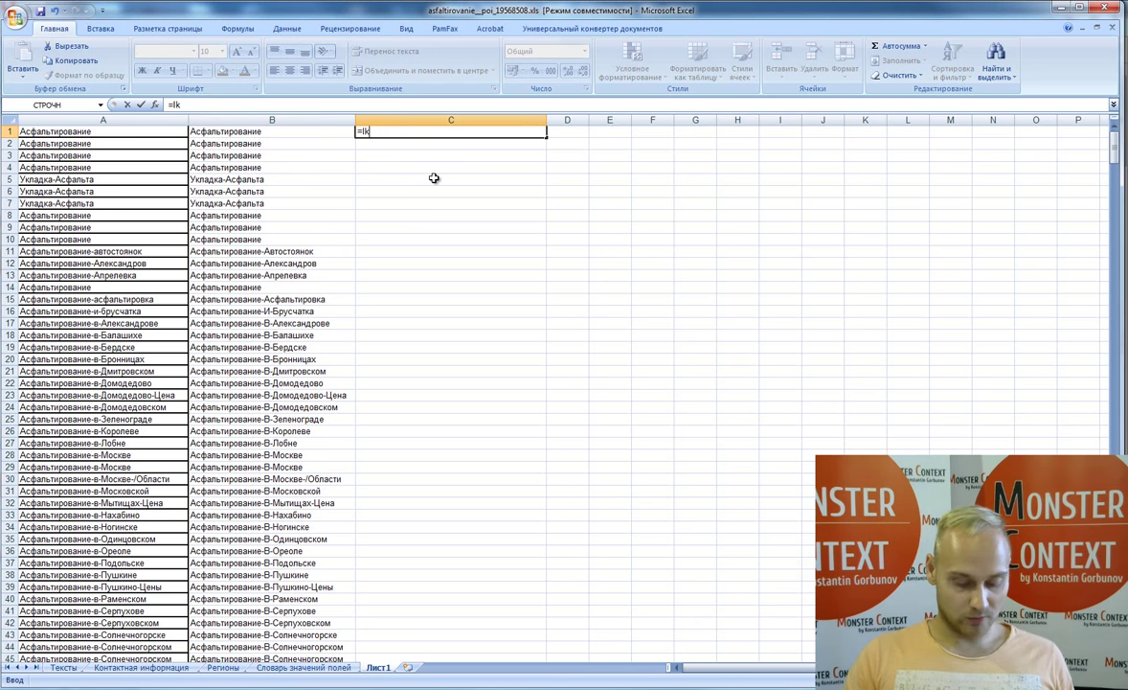
{"action": "key", "text": "BackSpace"}
{"action": "key", "text": "BackSpace"}
{"action": "key", "text": "BackSpace"}
{"action": "type", "text": "длс"}
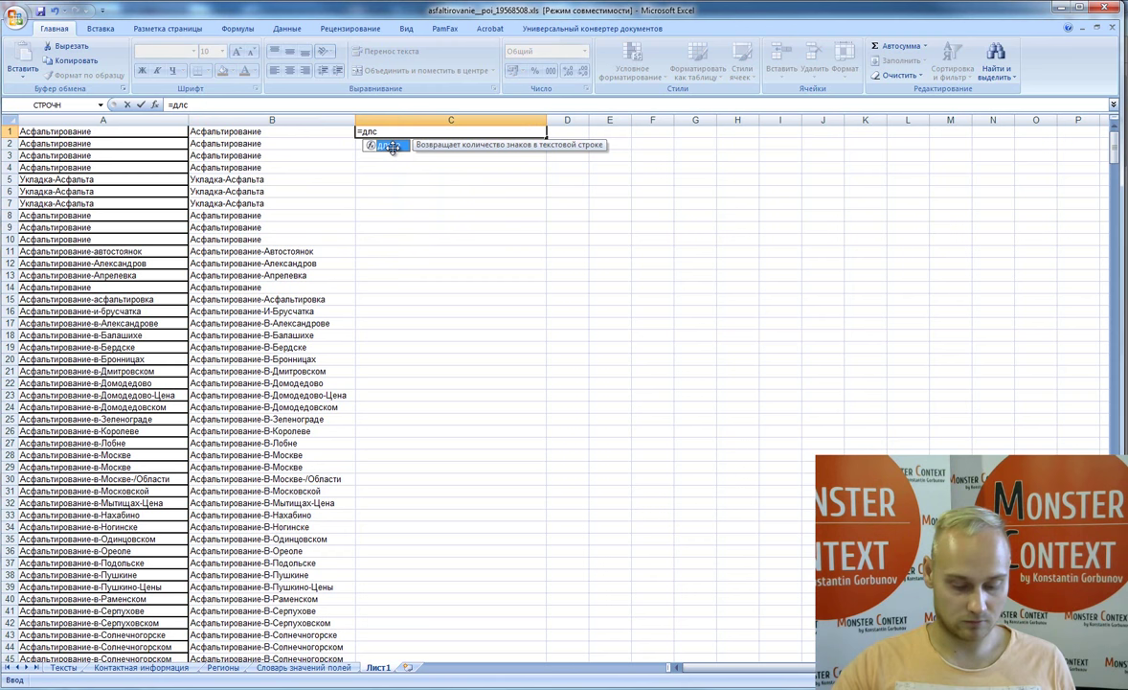
{"action": "key", "text": "Tab"}
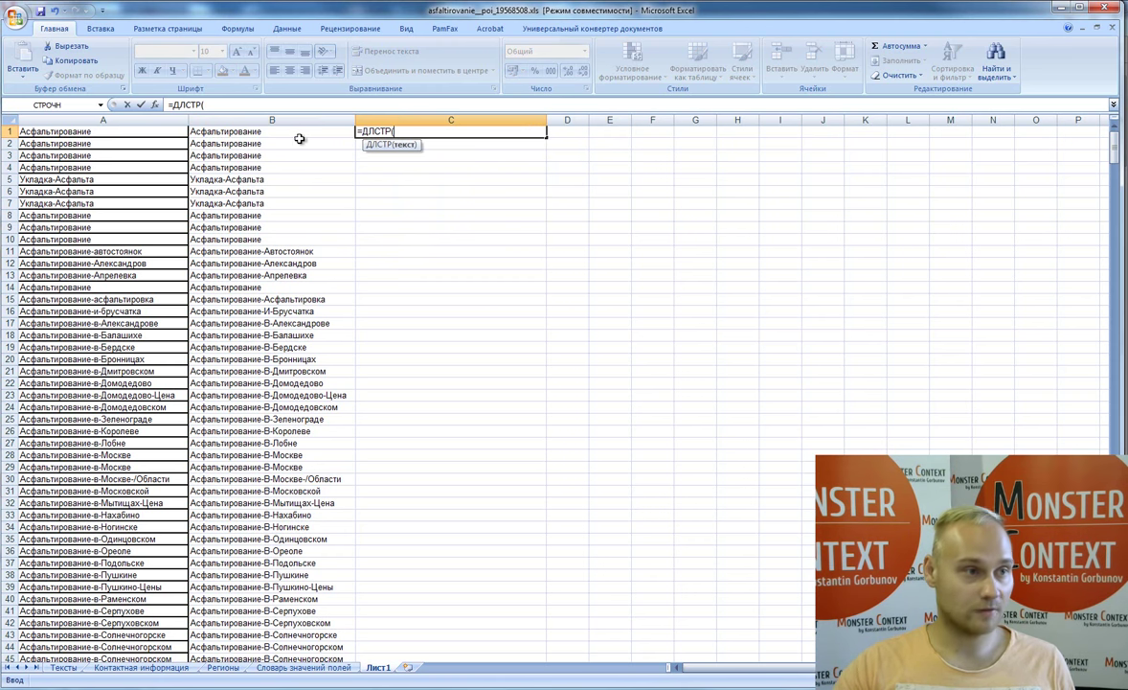
{"action": "left_click", "coordinate": [316, 134]}
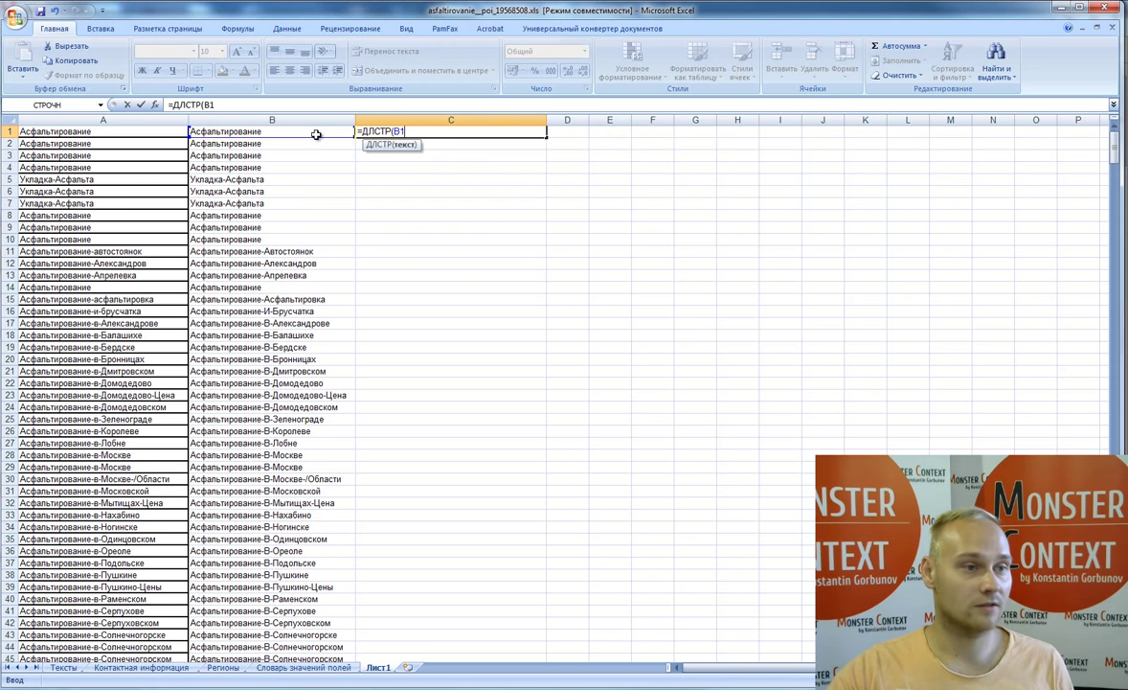
{"action": "key", "text": "Return"}
{"action": "left_click", "coordinate": [525, 131]}
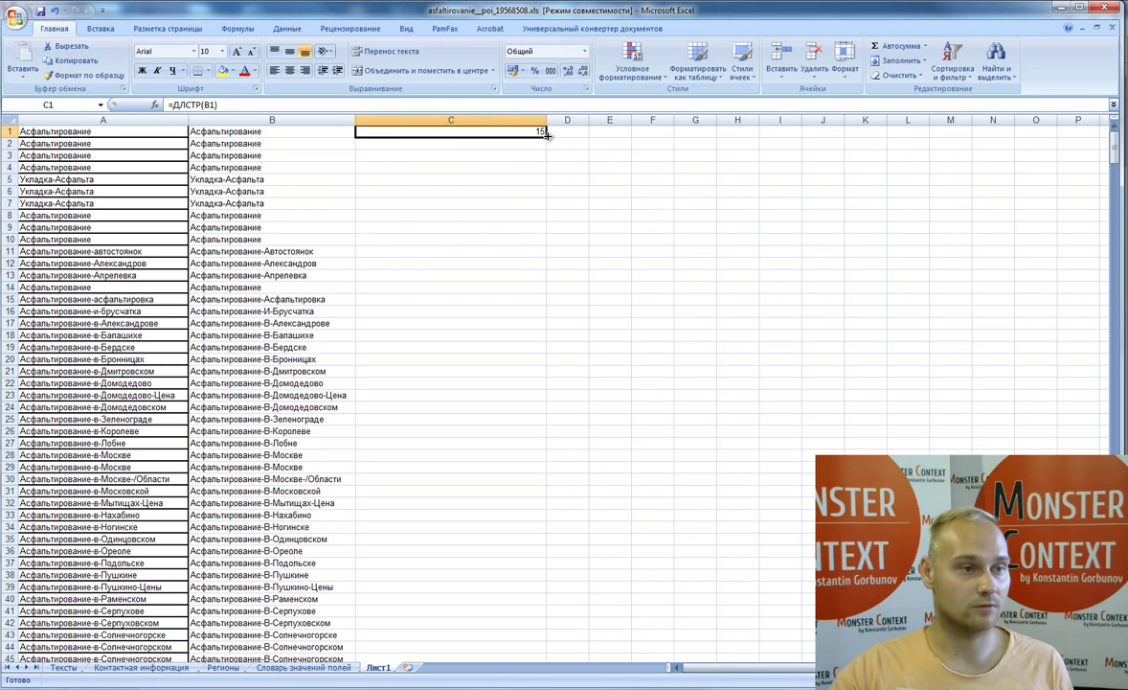
{"action": "double_click", "coordinate": [544, 137]}
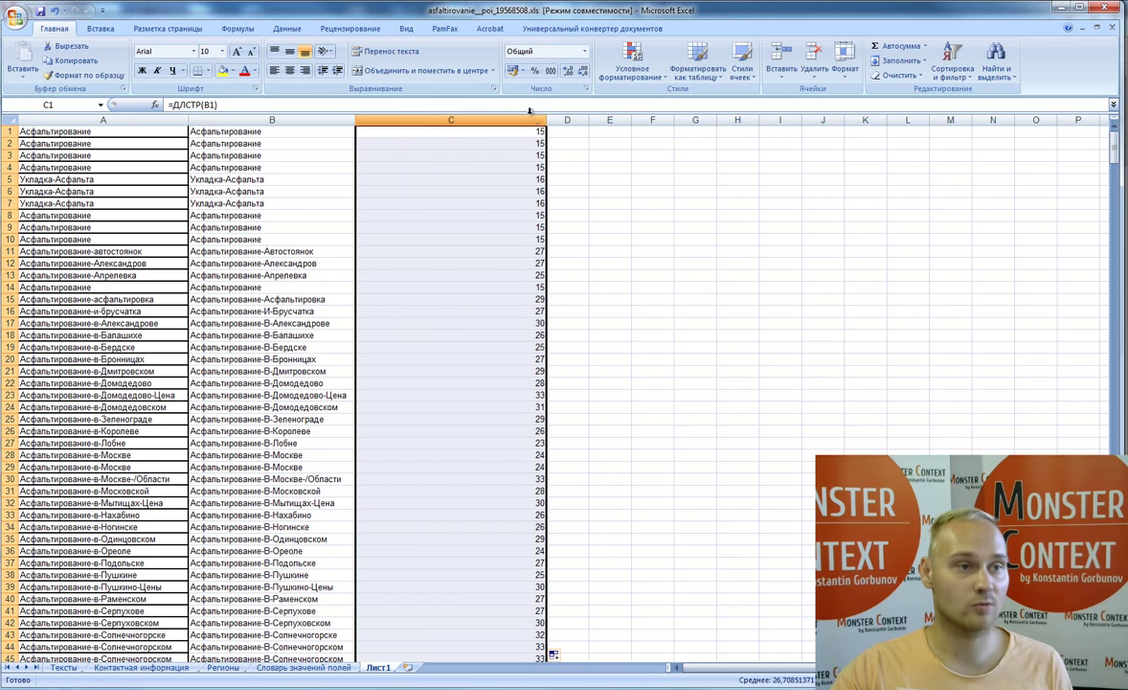
Step: Highlight the lengths in column C that are greater than 20 with light red fill and dark red text
{"action": "left_click", "coordinate": [632, 59]}
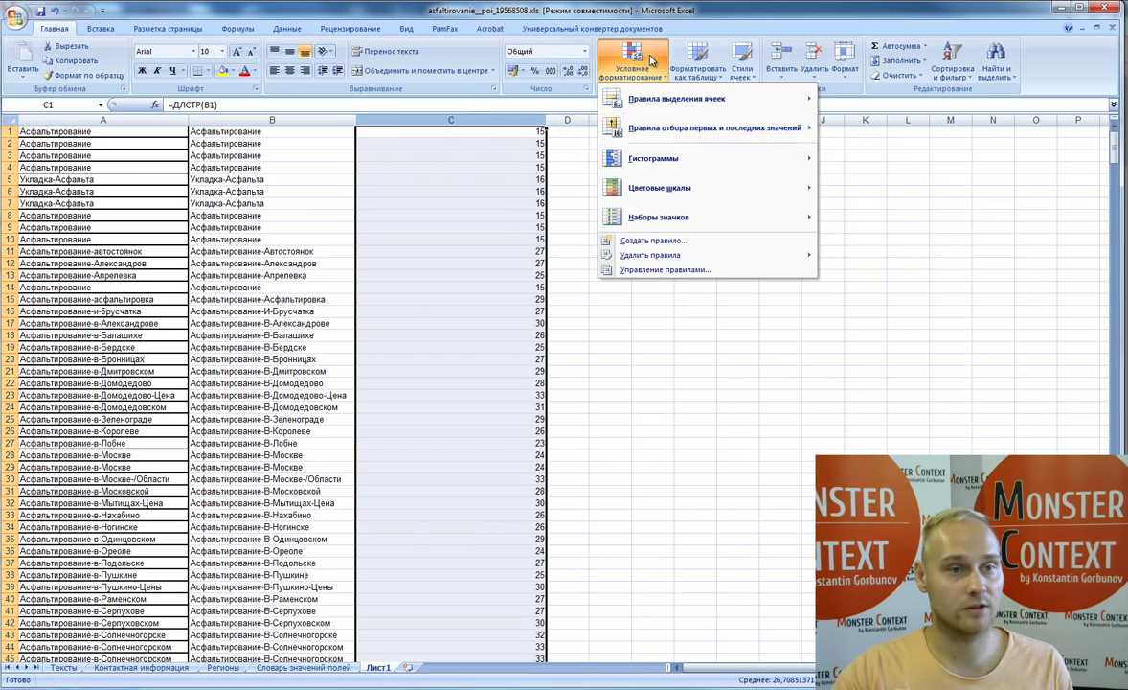
{"action": "mouse_move", "coordinate": [685, 101]}
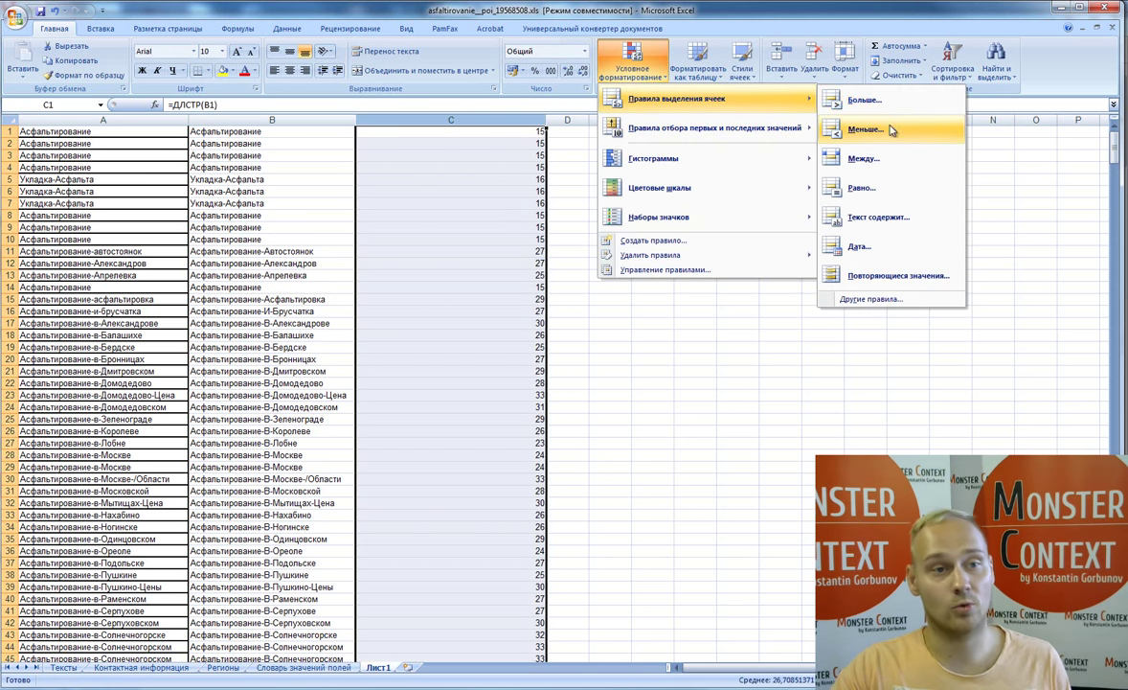
{"action": "left_click", "coordinate": [863, 100]}
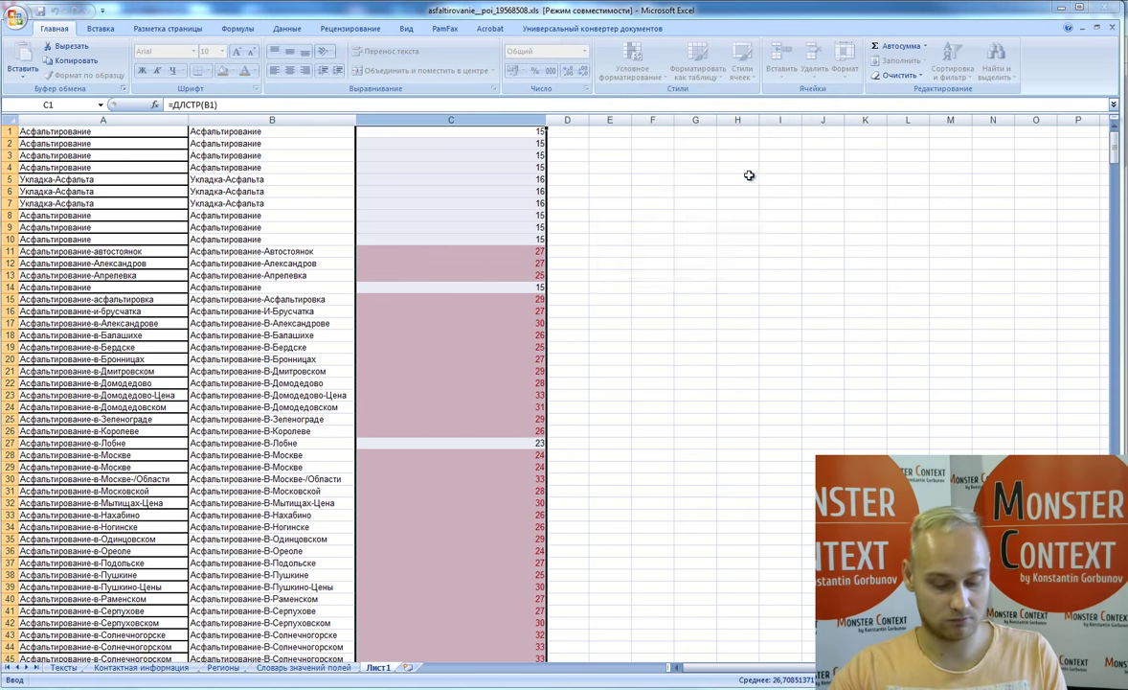
{"action": "type", "text": "2"}
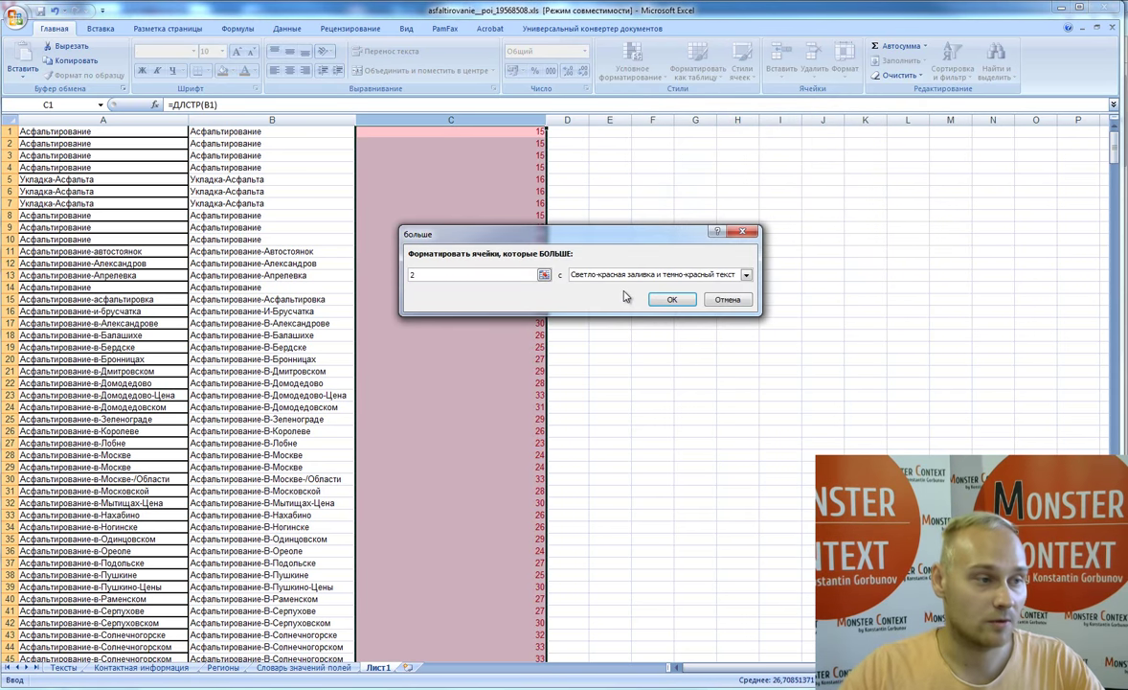
{"action": "type", "text": "0"}
{"action": "left_click", "coordinate": [673, 300]}
Step: Copy the capitalised headlines from column B into column D as values only and adjust the width of column D
{"action": "scroll", "coordinate": [575, 306], "scroll_direction": "down", "scroll_amount": 20}
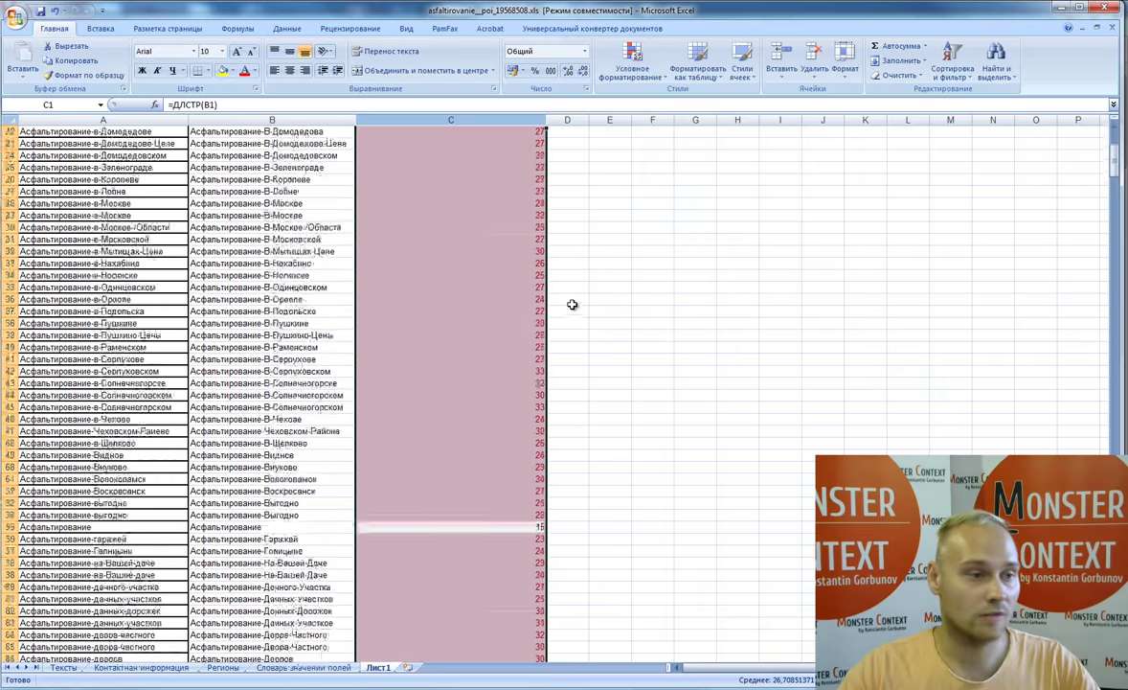
{"action": "left_click_drag", "start_coordinate": [1119, 201], "coordinate": [1118, 198]}
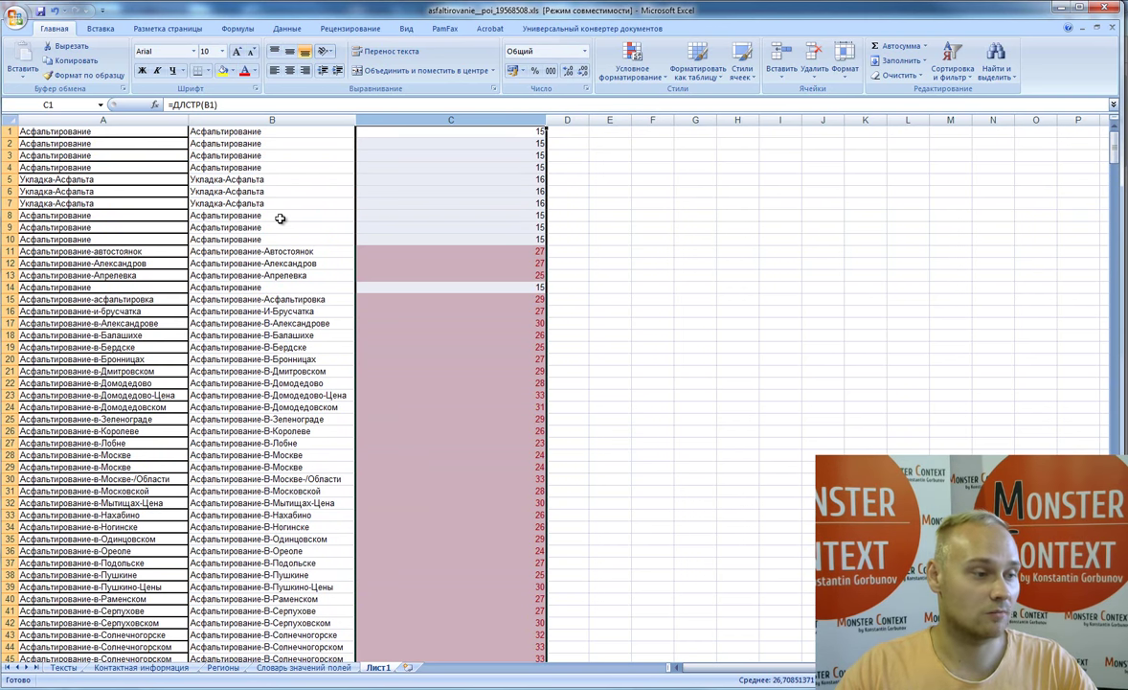
{"action": "scroll", "coordinate": [328, 317], "scroll_direction": "down", "scroll_amount": 8}
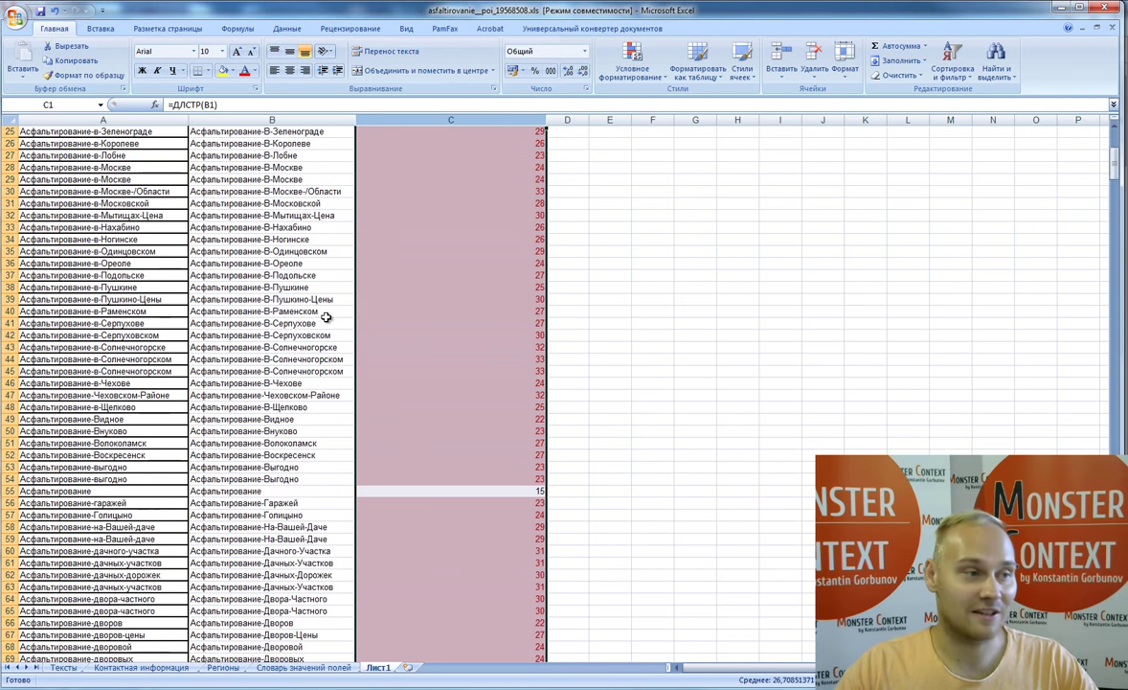
{"action": "scroll", "coordinate": [323, 317], "scroll_direction": "up", "scroll_amount": 8}
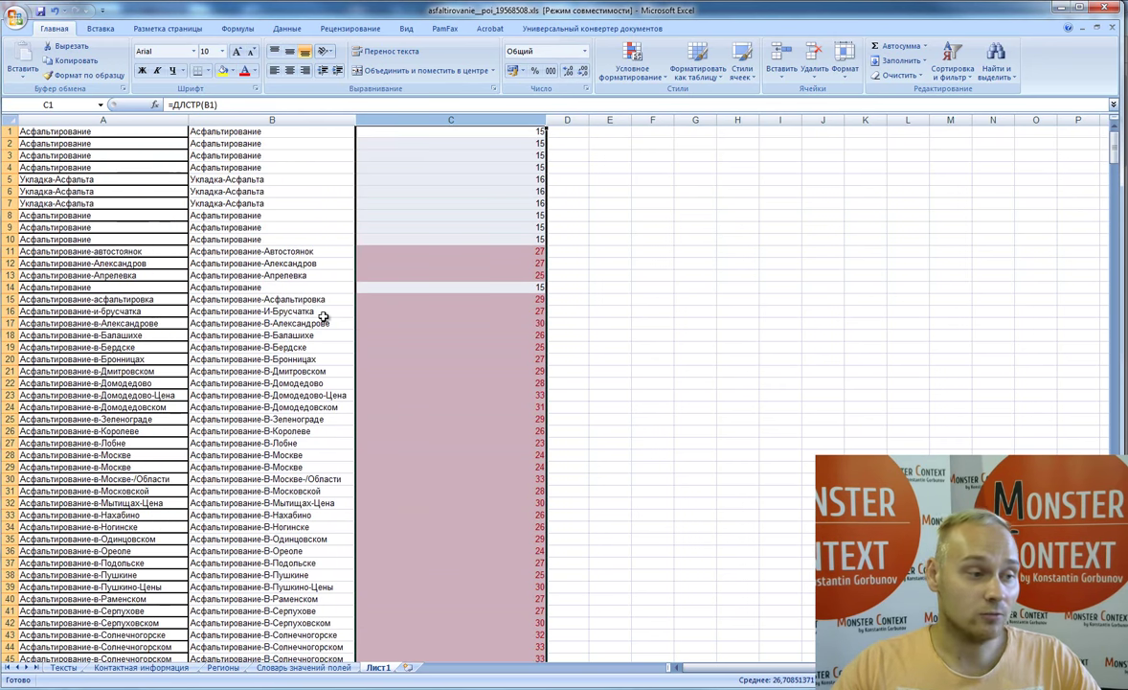
{"action": "left_click", "coordinate": [319, 311]}
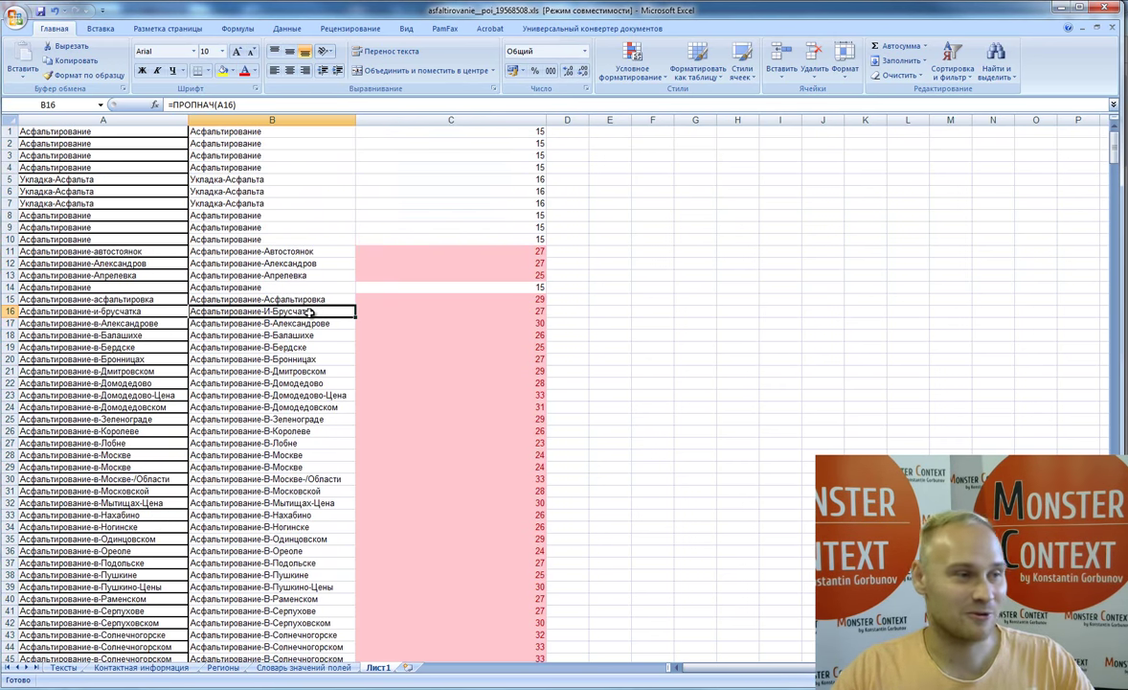
{"action": "left_click", "coordinate": [313, 118]}
{"action": "key", "text": "ctrl+c"}
{"action": "left_click", "coordinate": [567, 119]}
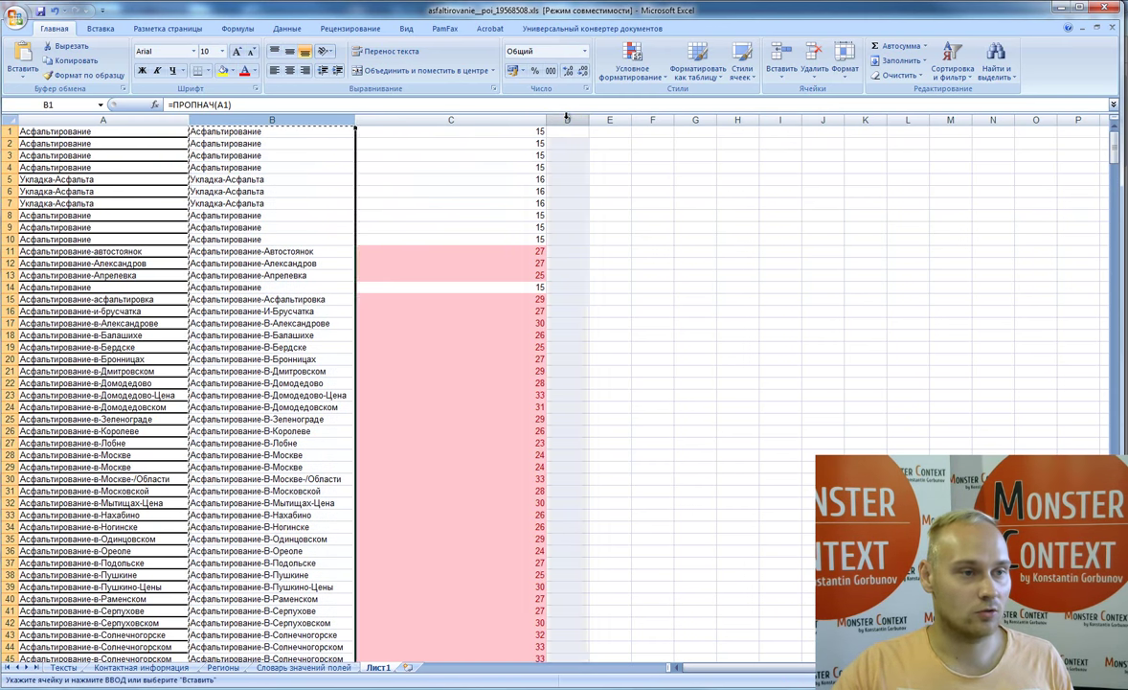
{"action": "key", "text": "ctrl+v"}
{"action": "left_click", "coordinate": [722, 133]}
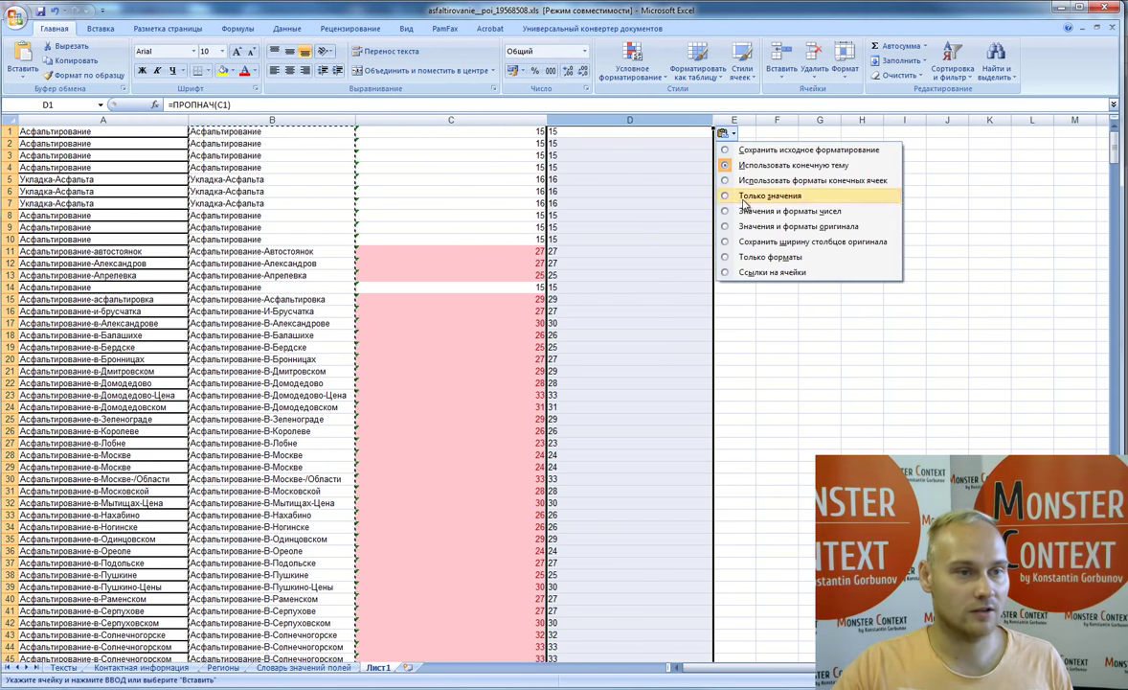
{"action": "left_click", "coordinate": [757, 196]}
{"action": "left_click_drag", "start_coordinate": [588, 175], "coordinate": [659, 175]}
{"action": "left_click", "coordinate": [609, 203]}
Step: Cut every entry in column D to its first word by replacing "-*" with nothing, and close the Find and Replace dialog
{"action": "left_click", "coordinate": [603, 120]}
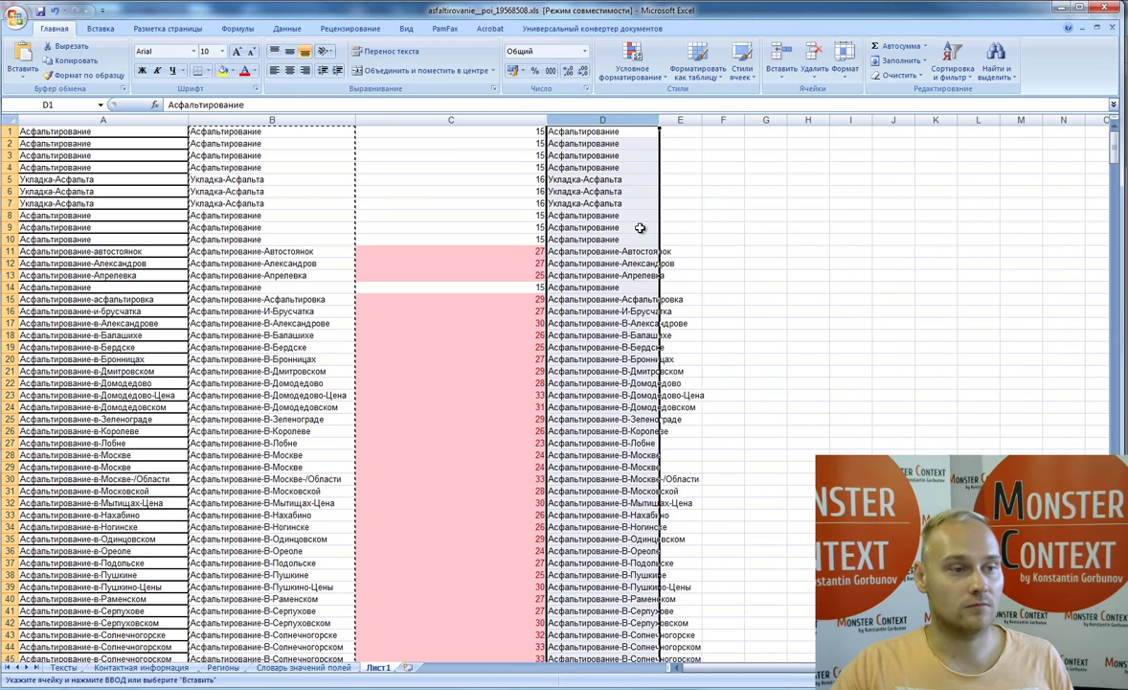
{"action": "key", "text": "ctrl+f"}
{"action": "left_click", "coordinate": [485, 237]}
{"action": "left_click_drag", "start_coordinate": [520, 214], "coordinate": [886, 173]}
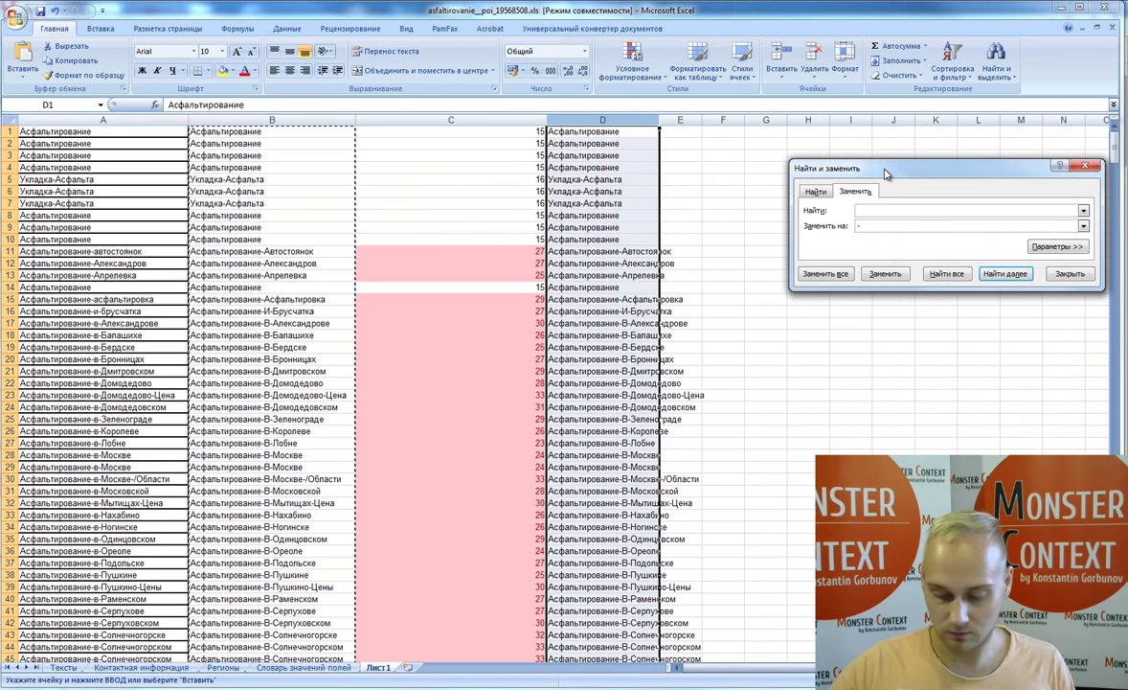
{"action": "type", "text": "-*"}
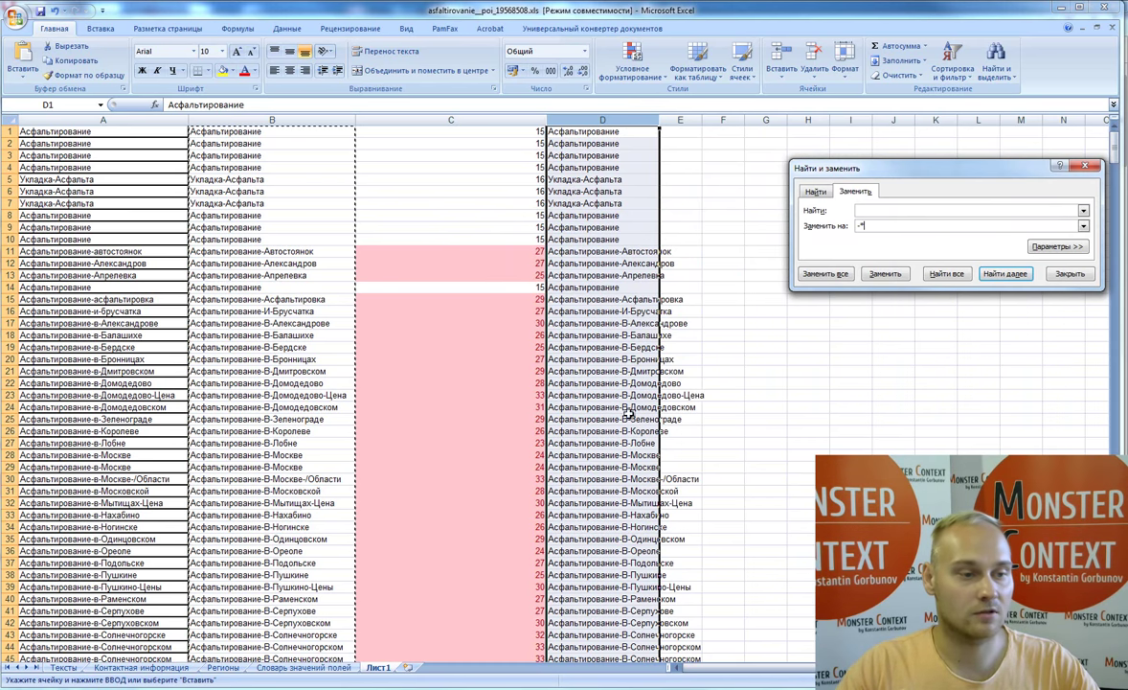
{"action": "left_click", "coordinate": [826, 274]}
{"action": "left_click", "coordinate": [563, 414]}
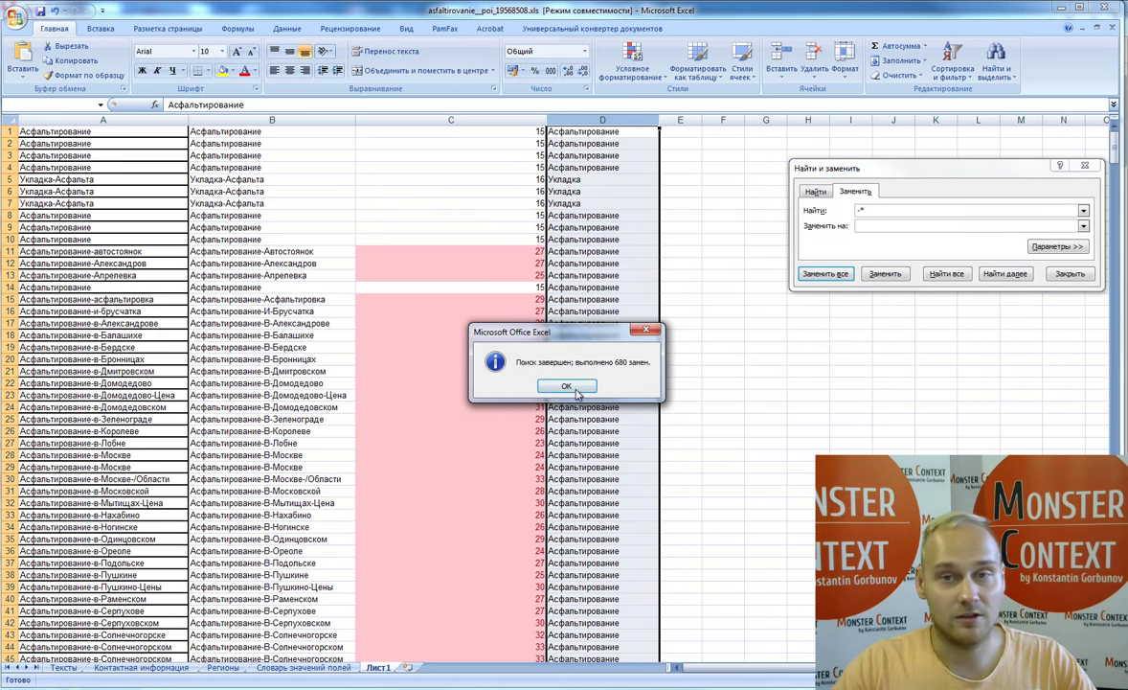
{"action": "left_click", "coordinate": [566, 386]}
{"action": "left_click", "coordinate": [1070, 274]}
Step: Look through the shortened entries in column D and compare them with the full links and their lengths
{"action": "scroll", "coordinate": [638, 263], "scroll_direction": "down", "scroll_amount": 1}
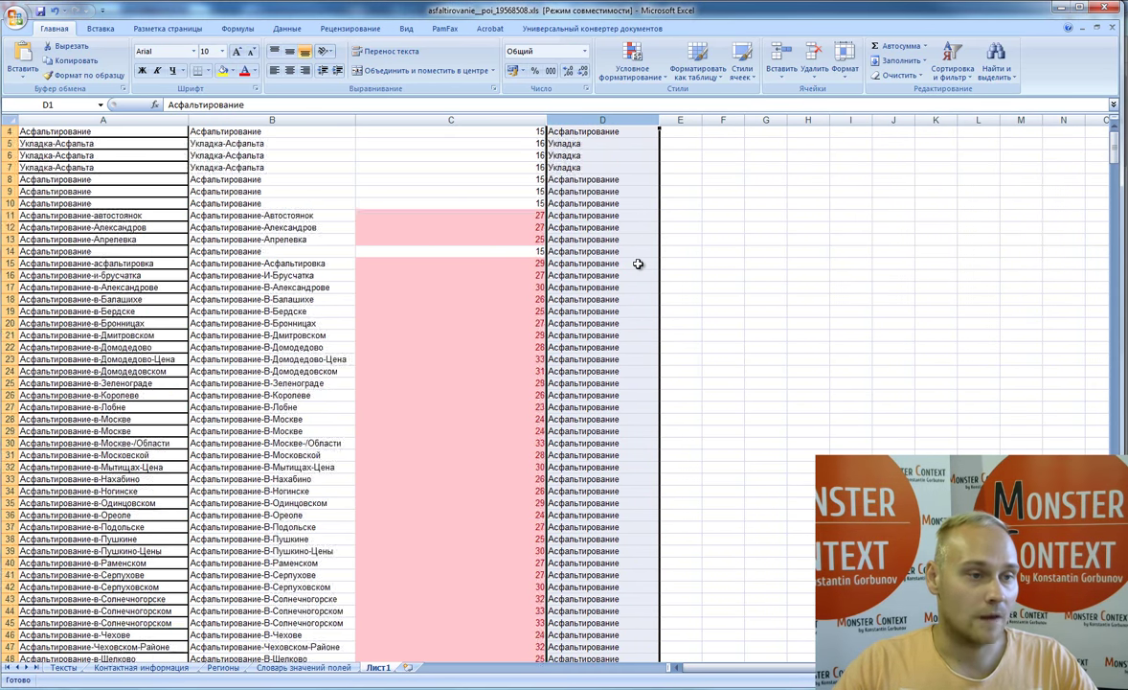
{"action": "scroll", "coordinate": [638, 263], "scroll_direction": "down", "scroll_amount": 20}
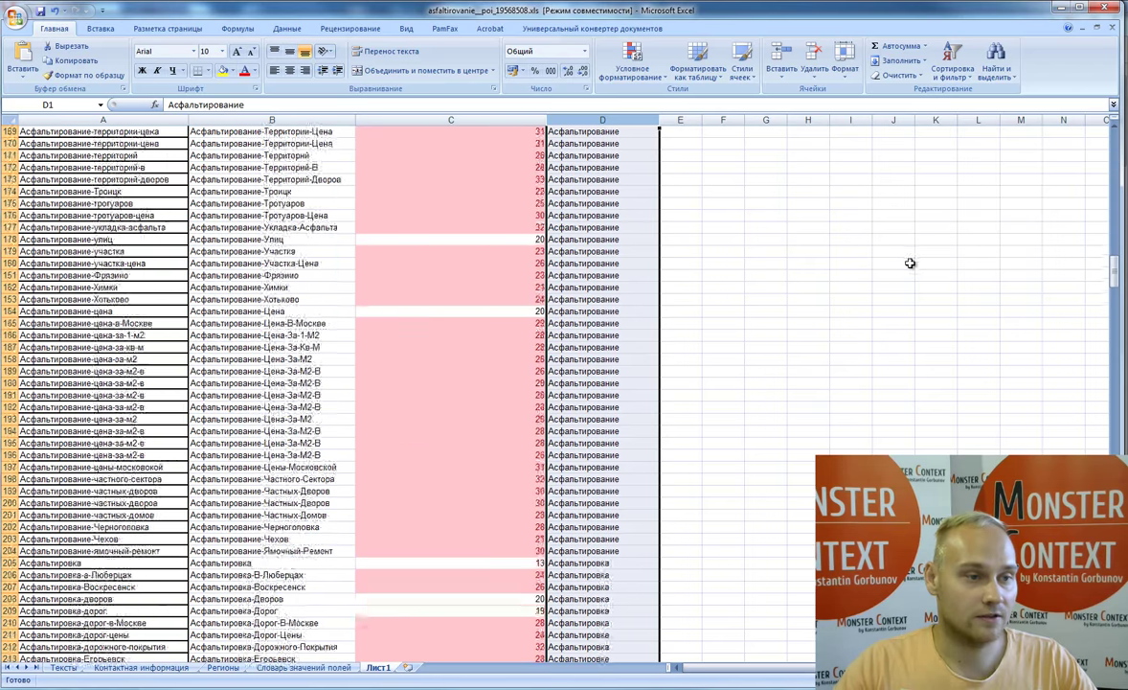
{"action": "scroll", "coordinate": [910, 262], "scroll_direction": "down", "scroll_amount": 16}
{"action": "scroll", "coordinate": [918, 269], "scroll_direction": "down", "scroll_amount": 8}
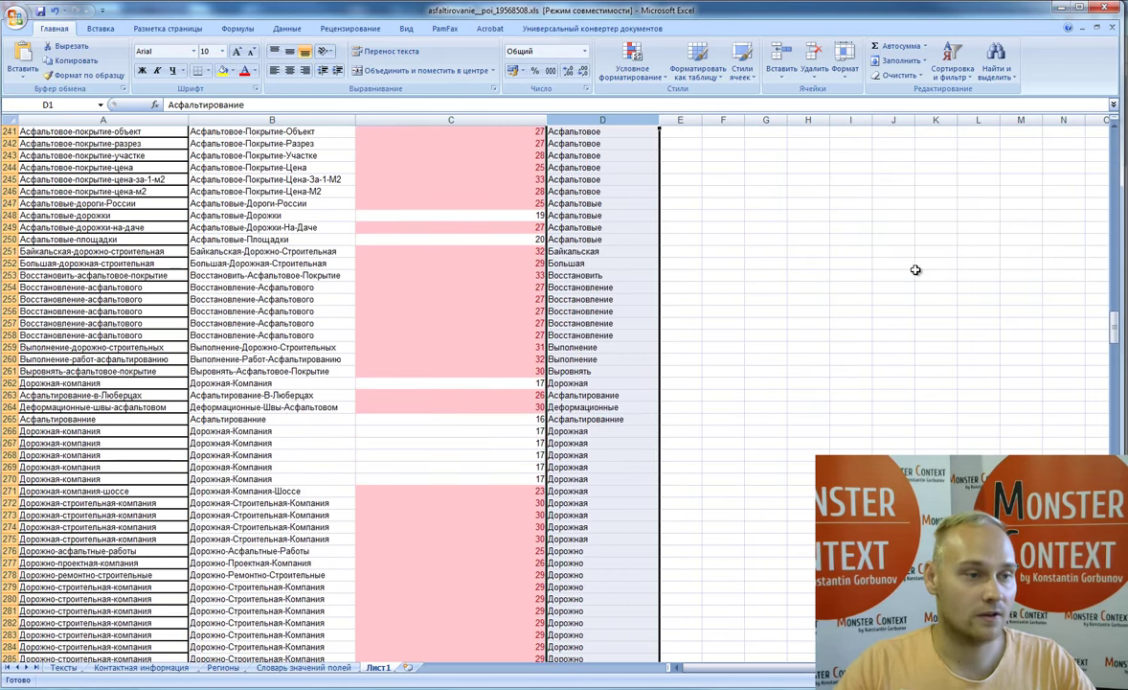
{"action": "scroll", "coordinate": [879, 284], "scroll_direction": "up", "scroll_amount": 5}
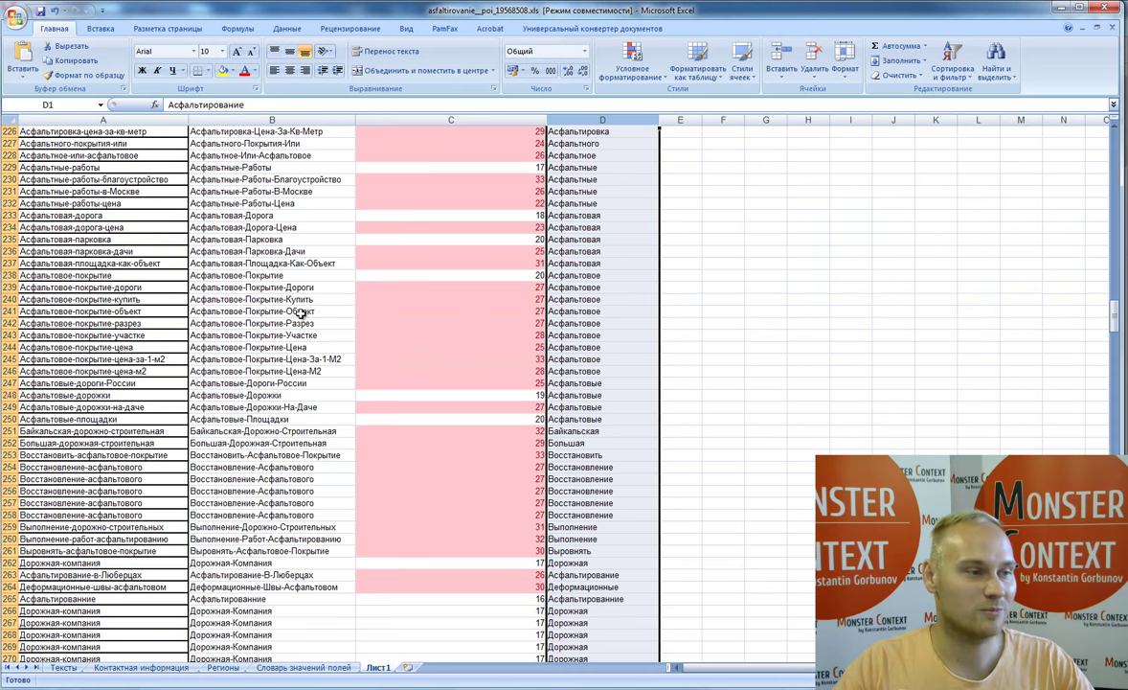
{"action": "scroll", "coordinate": [671, 307], "scroll_direction": "down", "scroll_amount": 20}
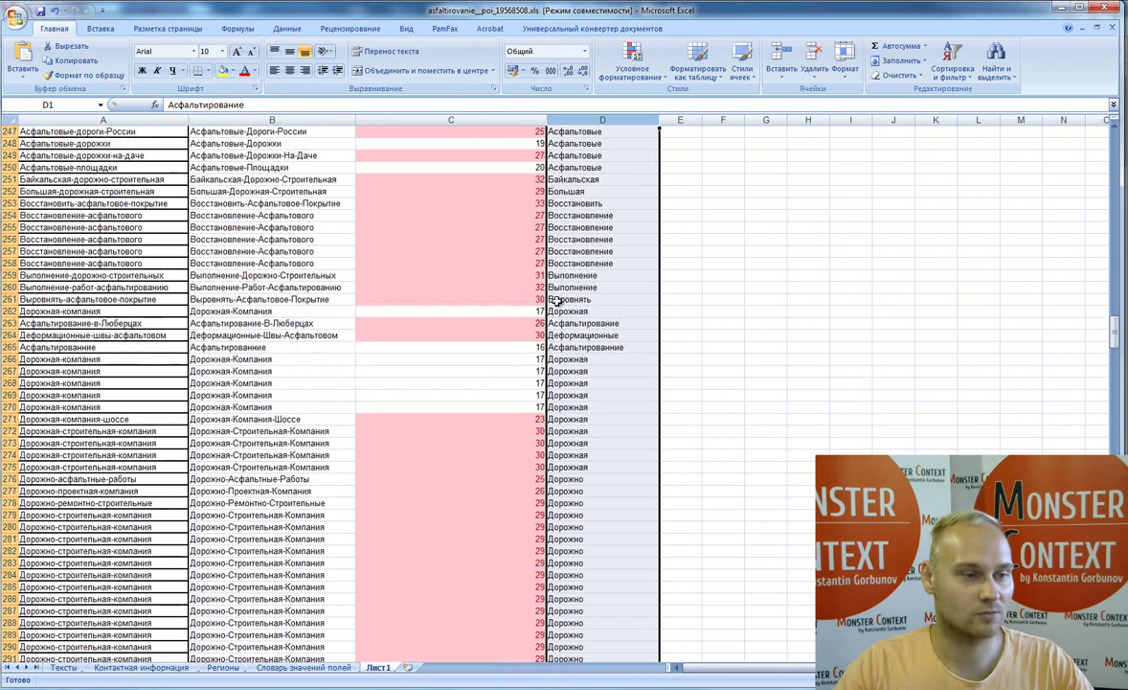
{"action": "scroll", "coordinate": [620, 301], "scroll_direction": "down", "scroll_amount": 5}
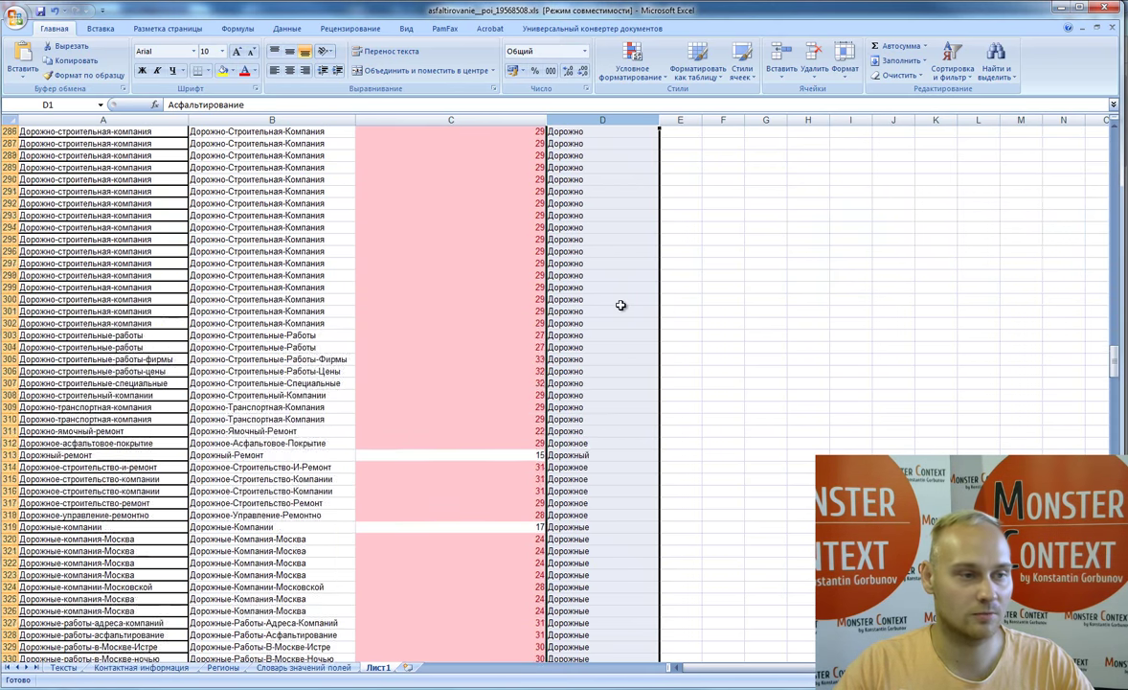
Step: Review the remaining rows of column D against column B for first-word entries that make poor display links, including rows 384–385
{"action": "scroll", "coordinate": [619, 301], "scroll_direction": "down", "scroll_amount": 10}
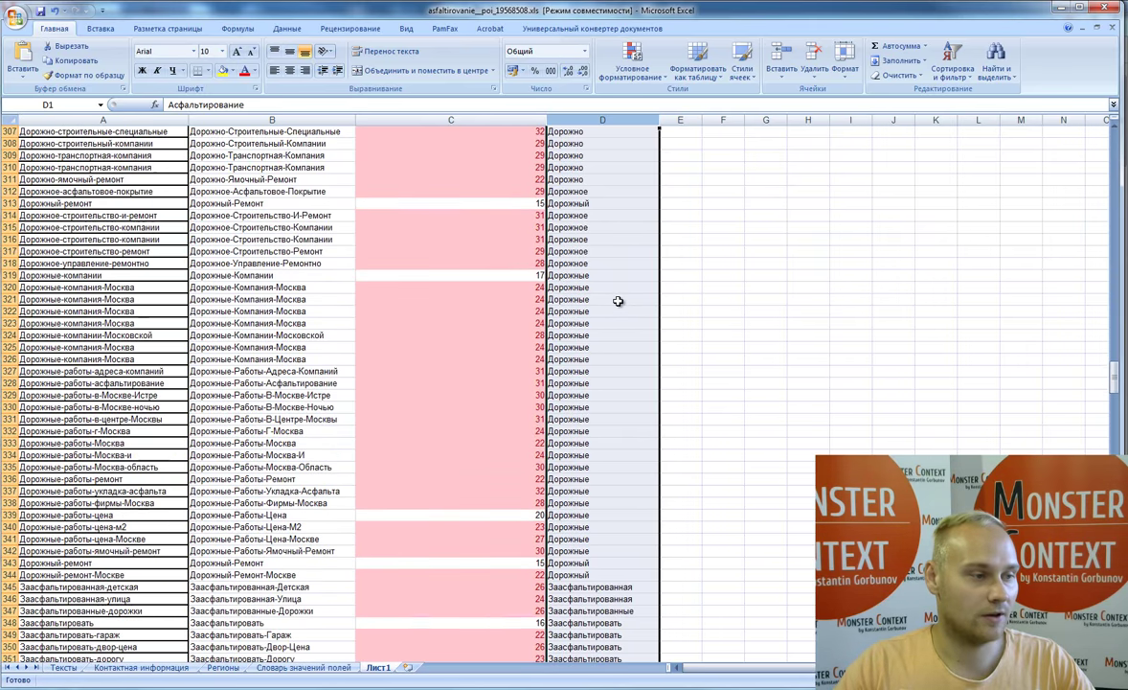
{"action": "scroll", "coordinate": [619, 301], "scroll_direction": "down", "scroll_amount": 6}
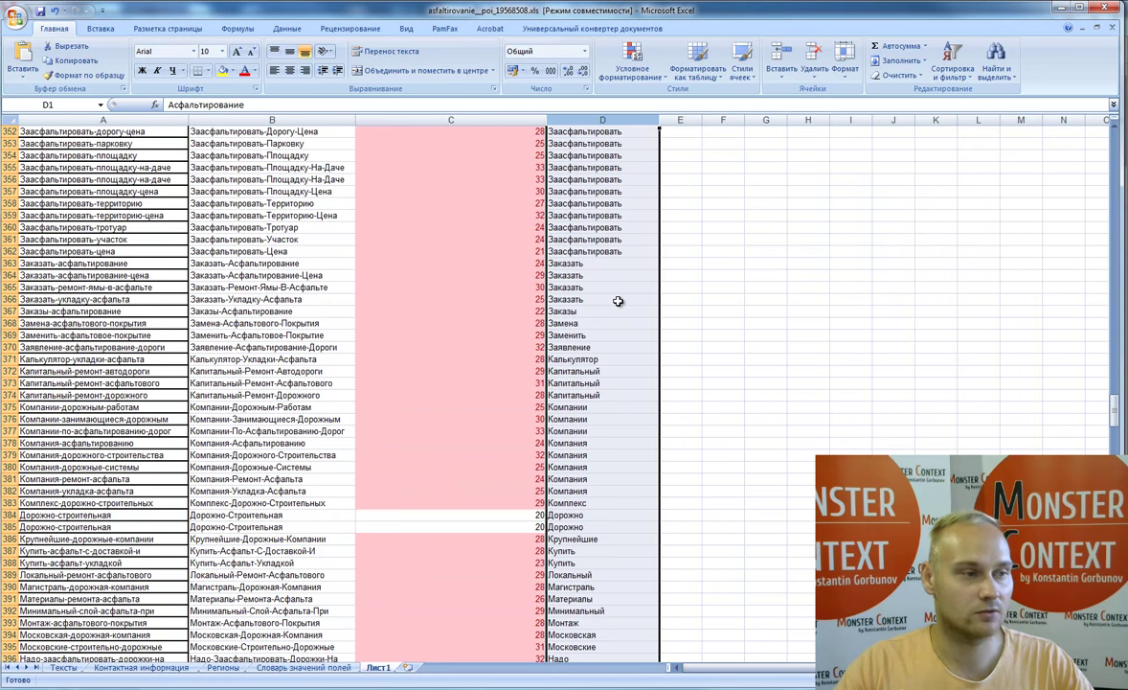
{"action": "scroll", "coordinate": [618, 301], "scroll_direction": "down", "scroll_amount": 13}
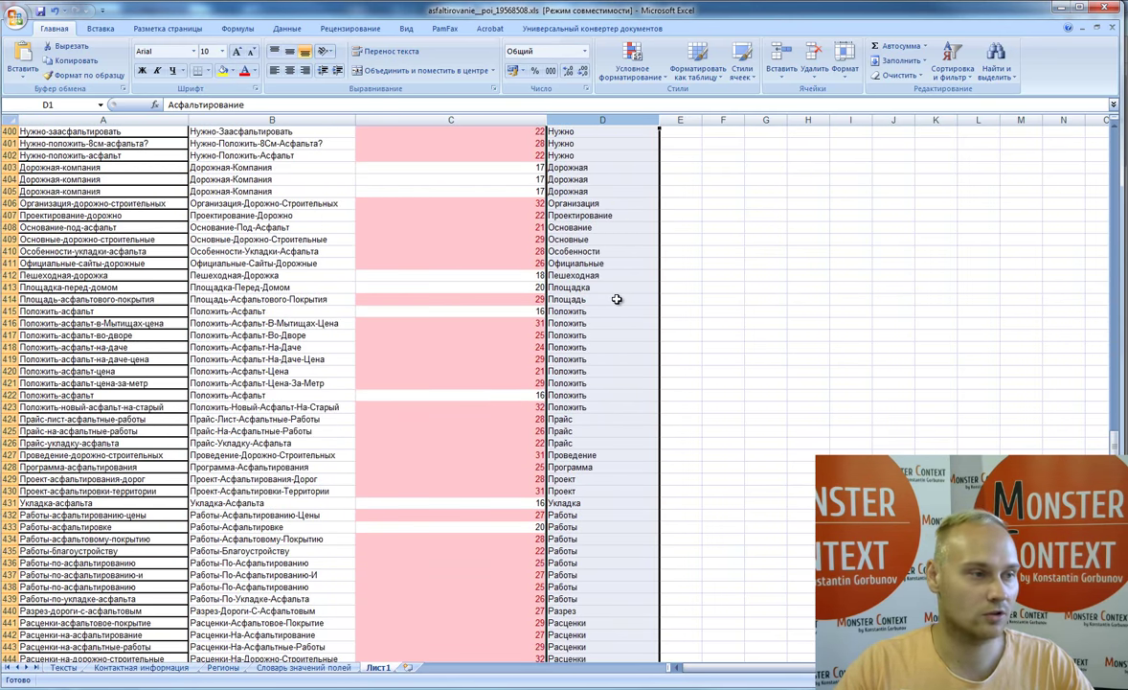
{"action": "scroll", "coordinate": [617, 299], "scroll_direction": "up", "scroll_amount": 8}
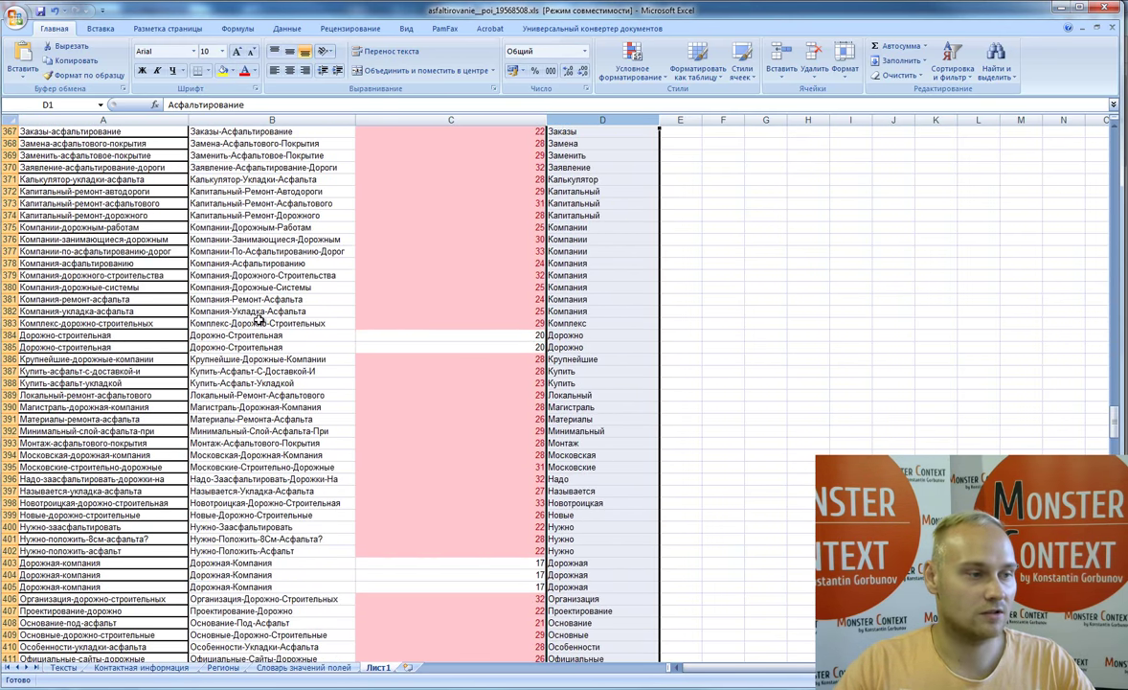
{"action": "left_click_drag", "start_coordinate": [266, 336], "coordinate": [275, 343]}
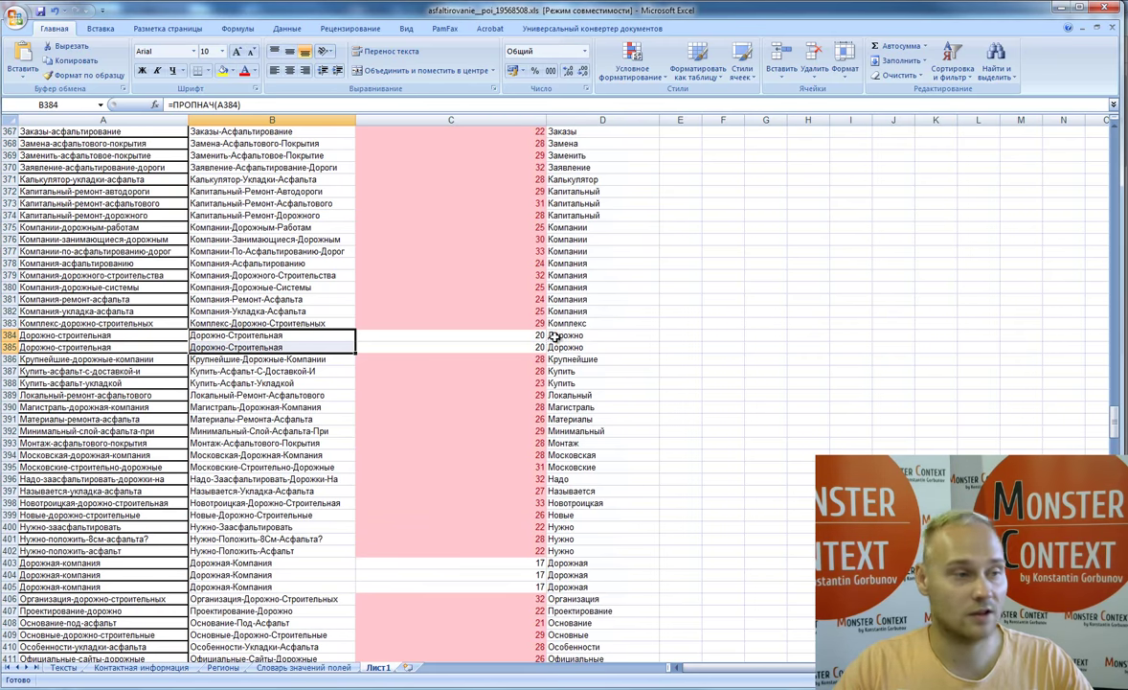
{"action": "scroll", "coordinate": [596, 316], "scroll_direction": "up", "scroll_amount": 17}
{"action": "scroll", "coordinate": [596, 316], "scroll_direction": "up", "scroll_amount": 19}
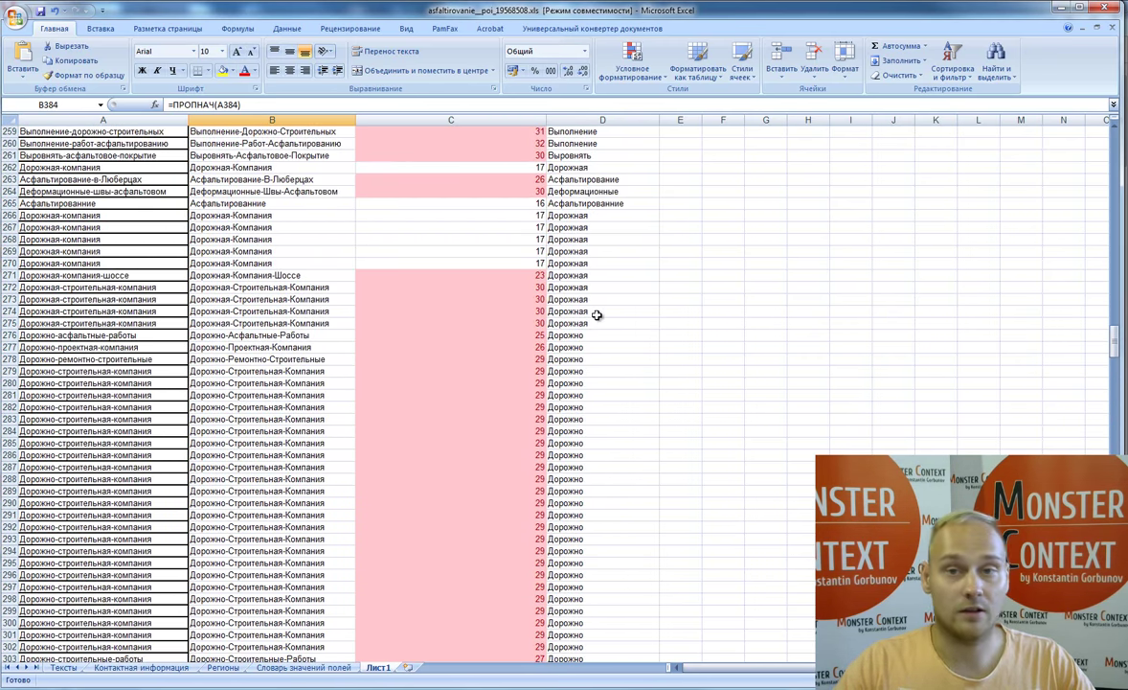
{"action": "scroll", "coordinate": [596, 315], "scroll_direction": "up", "scroll_amount": 20}
{"action": "scroll", "coordinate": [687, 258], "scroll_direction": "down", "scroll_amount": 20}
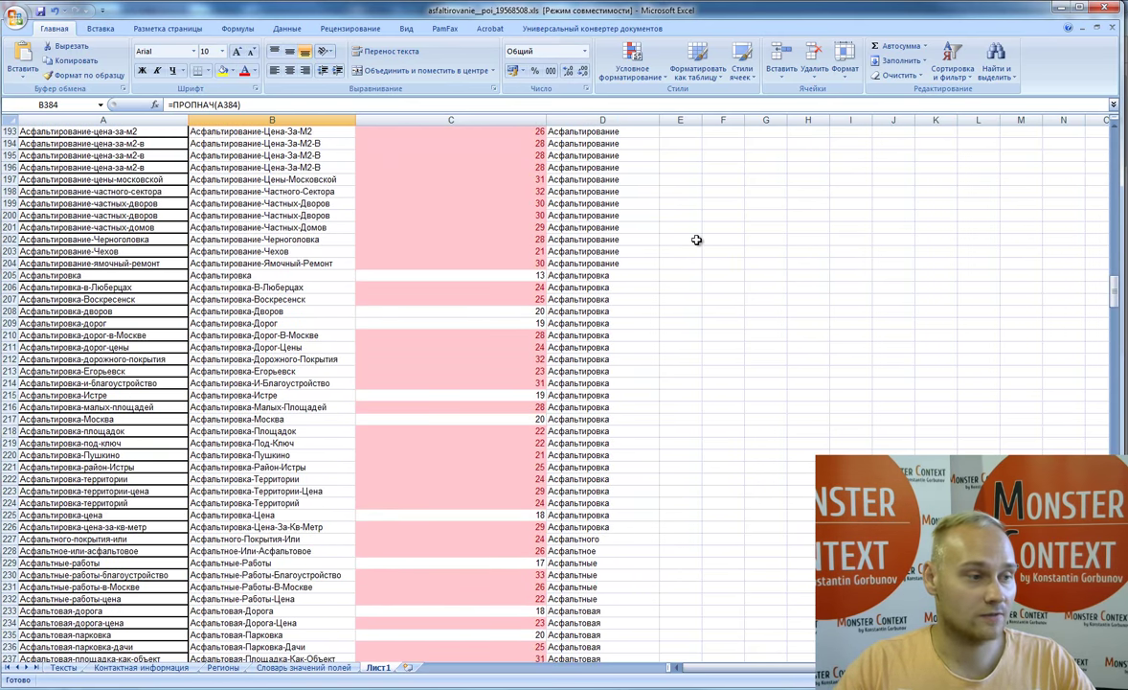
{"action": "scroll", "coordinate": [696, 241], "scroll_direction": "down", "scroll_amount": 3}
{"action": "scroll", "coordinate": [694, 251], "scroll_direction": "down", "scroll_amount": 2}
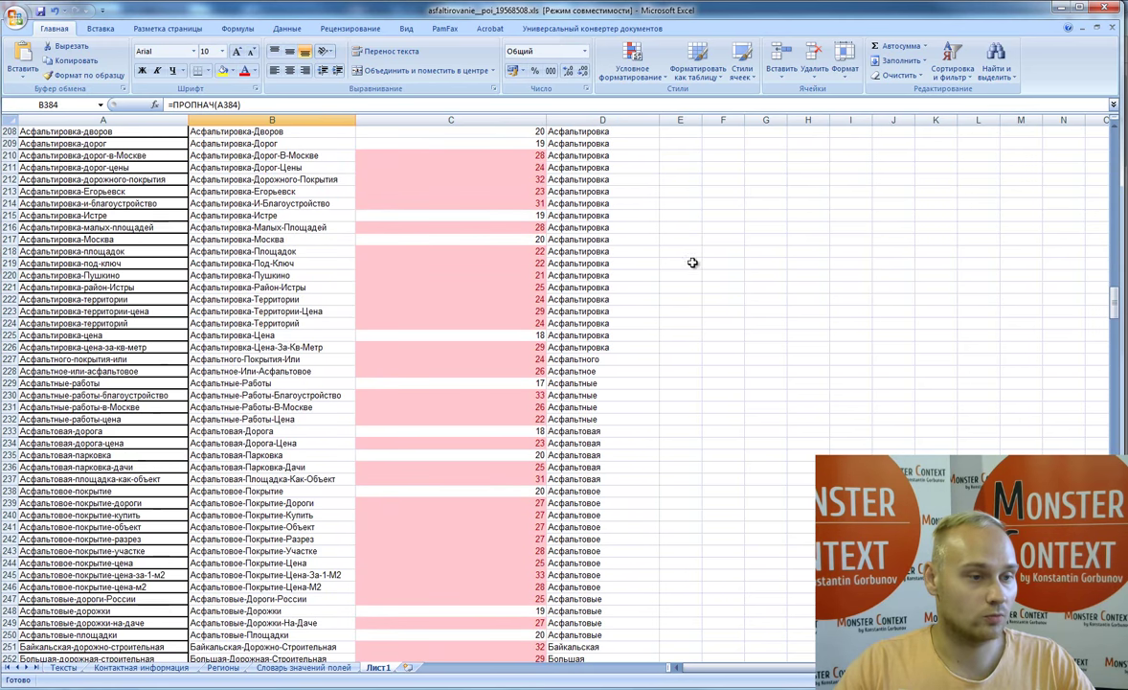
Step: Fill D227:D232 with "Асфальтные-Работы" and trim the link in D233 to "Асфальтовое-Покрытие"
{"action": "left_click", "coordinate": [584, 357]}
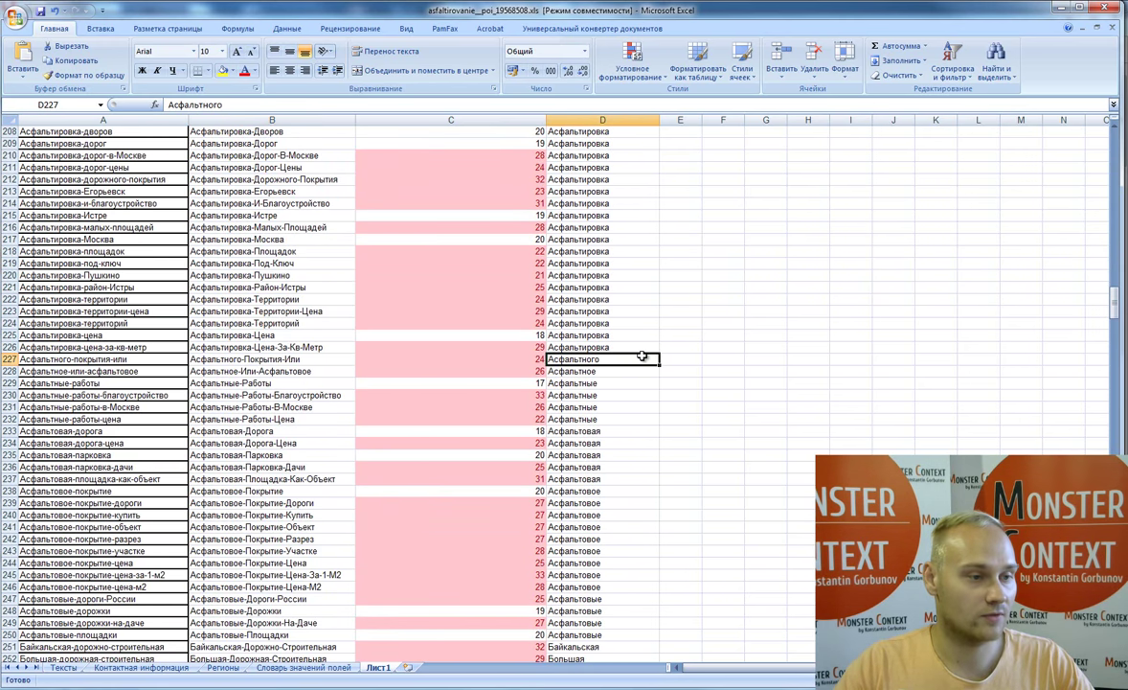
{"action": "left_click", "coordinate": [346, 382]}
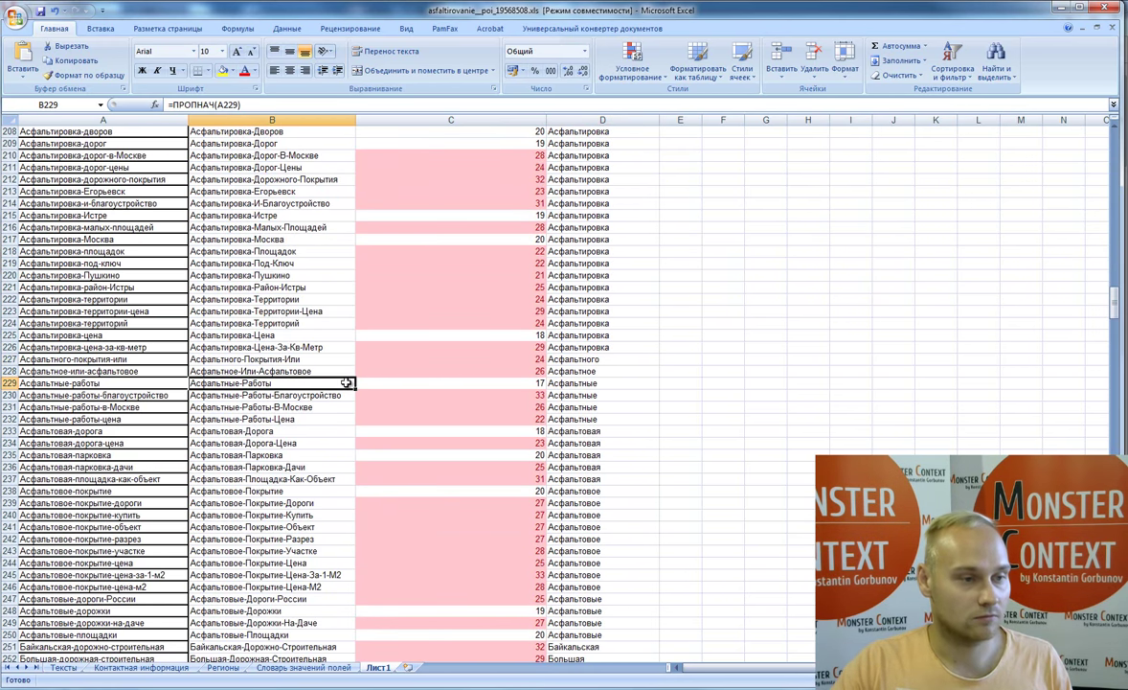
{"action": "key", "text": "ctrl+c"}
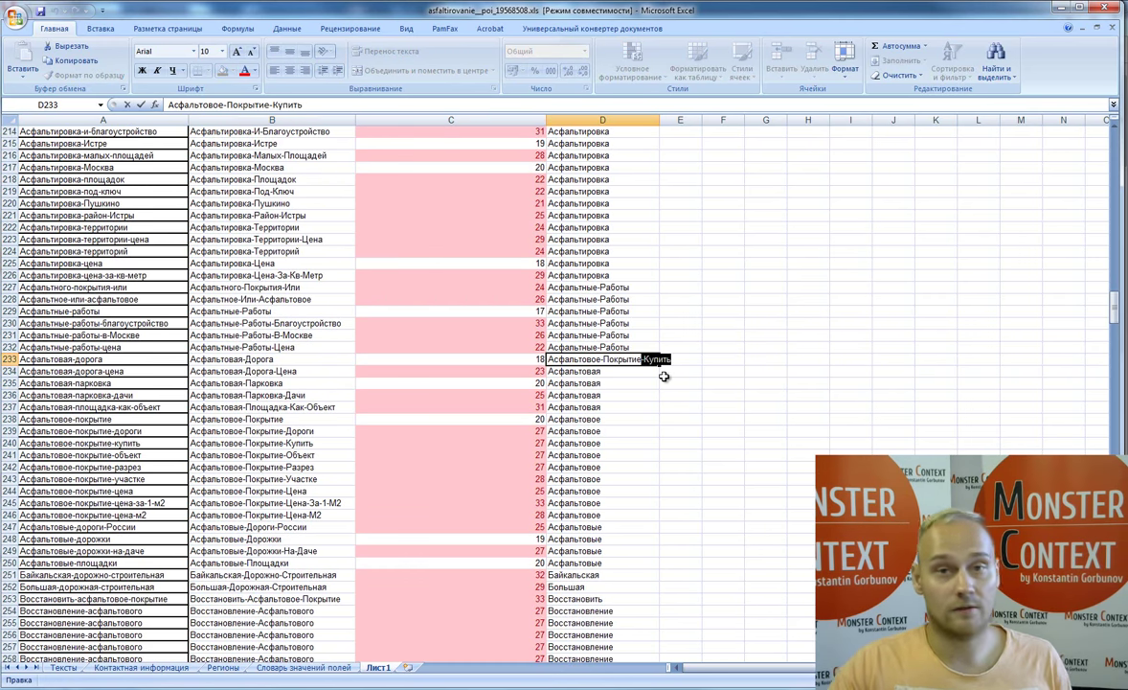
{"action": "key", "text": "BackSpace"}
{"action": "key", "text": "Return"}
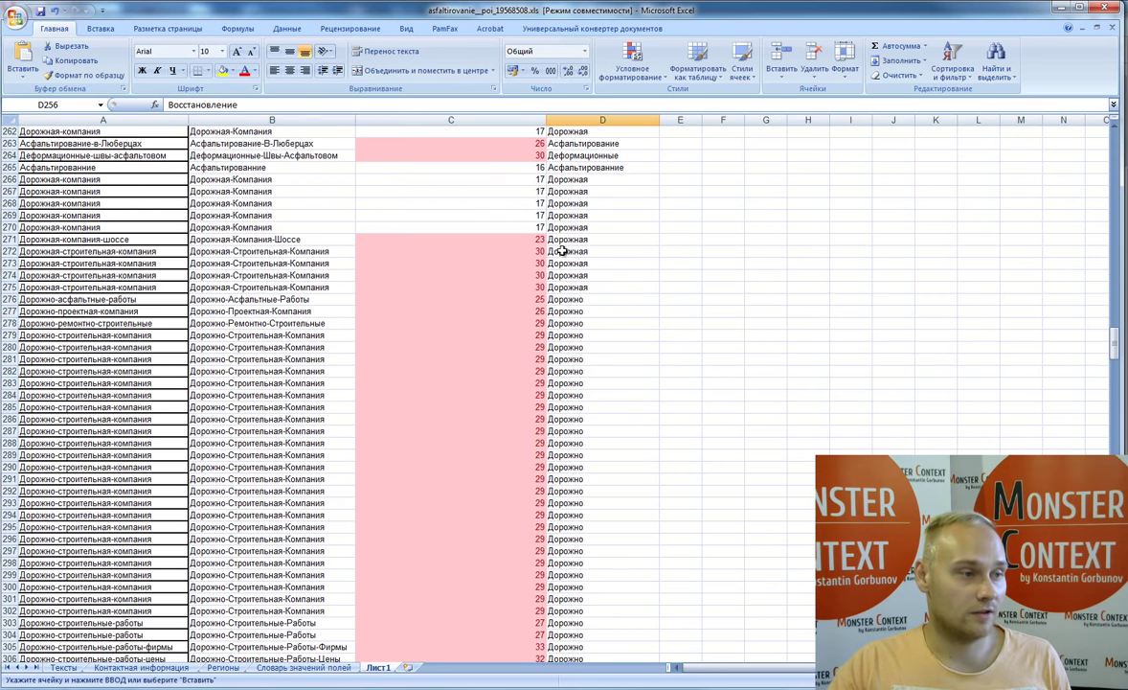
{"action": "left_click", "coordinate": [281, 251]}
{"action": "double_click", "coordinate": [251, 252]}
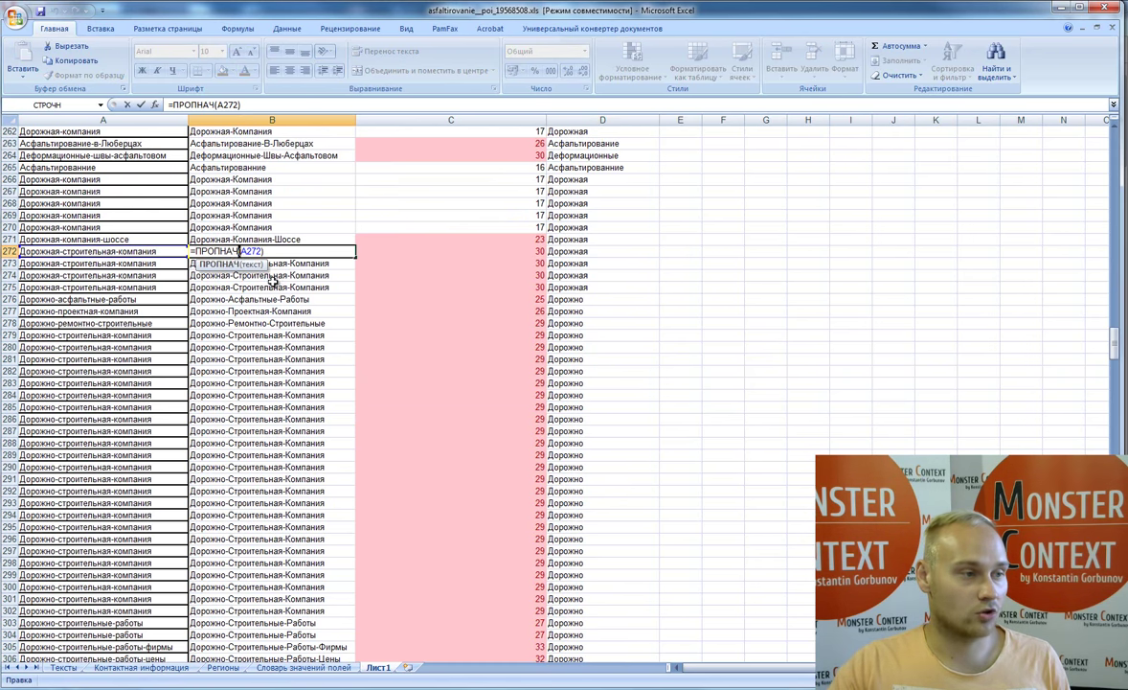
{"action": "left_click", "coordinate": [267, 303]}
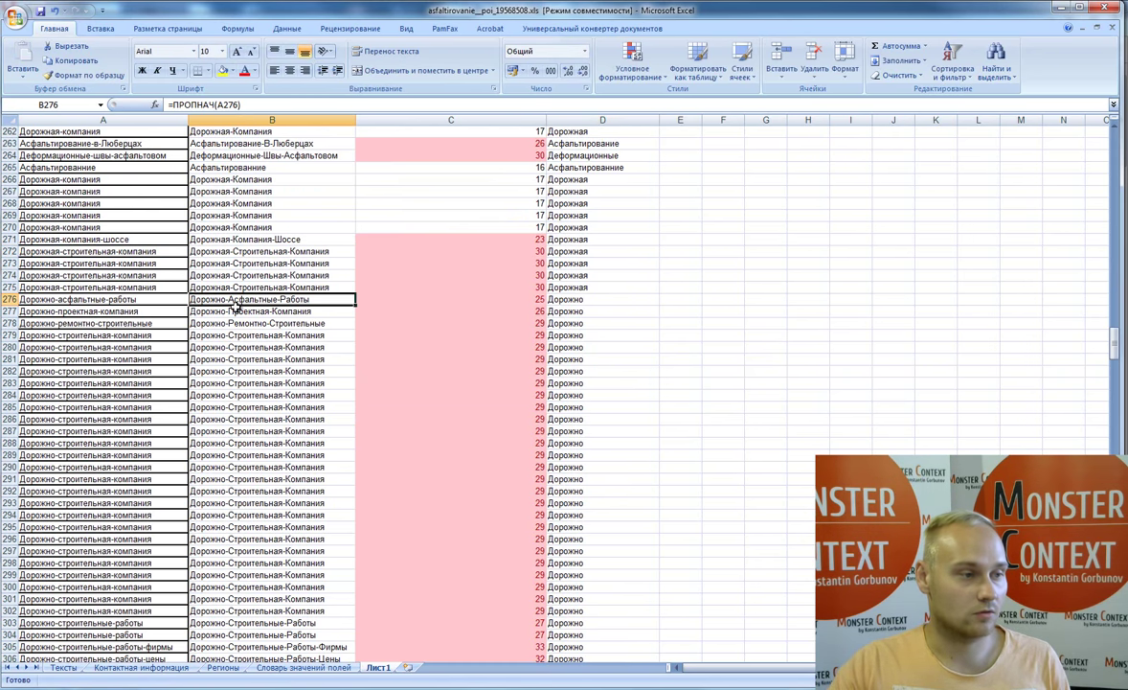
{"action": "left_click", "coordinate": [225, 345]}
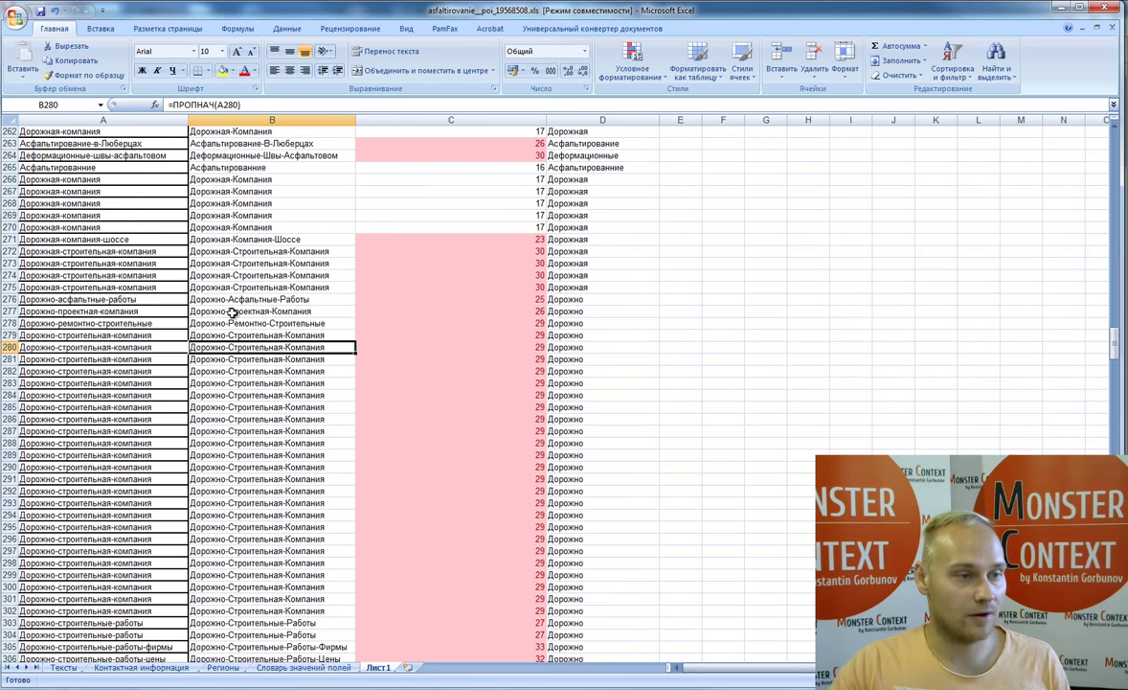
{"action": "left_click", "coordinate": [230, 276]}
Step: Extend the entry in D271 to "Дорожная-Компания" and fill it down through D344
{"action": "left_click", "coordinate": [584, 239]}
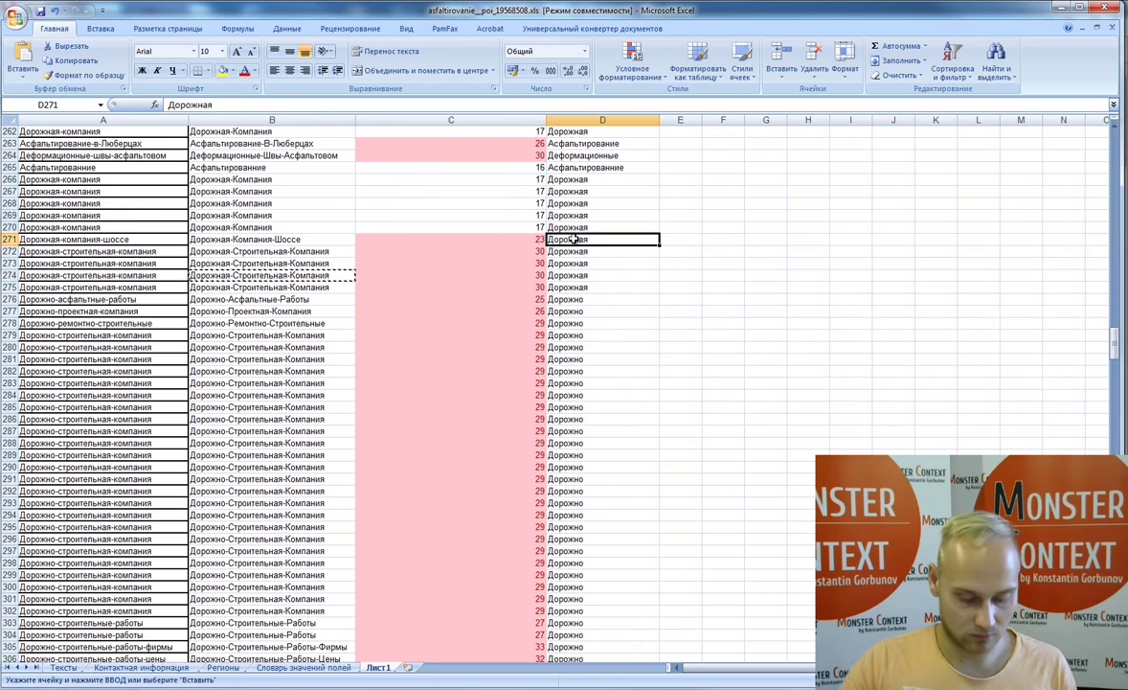
{"action": "left_click", "coordinate": [234, 105]}
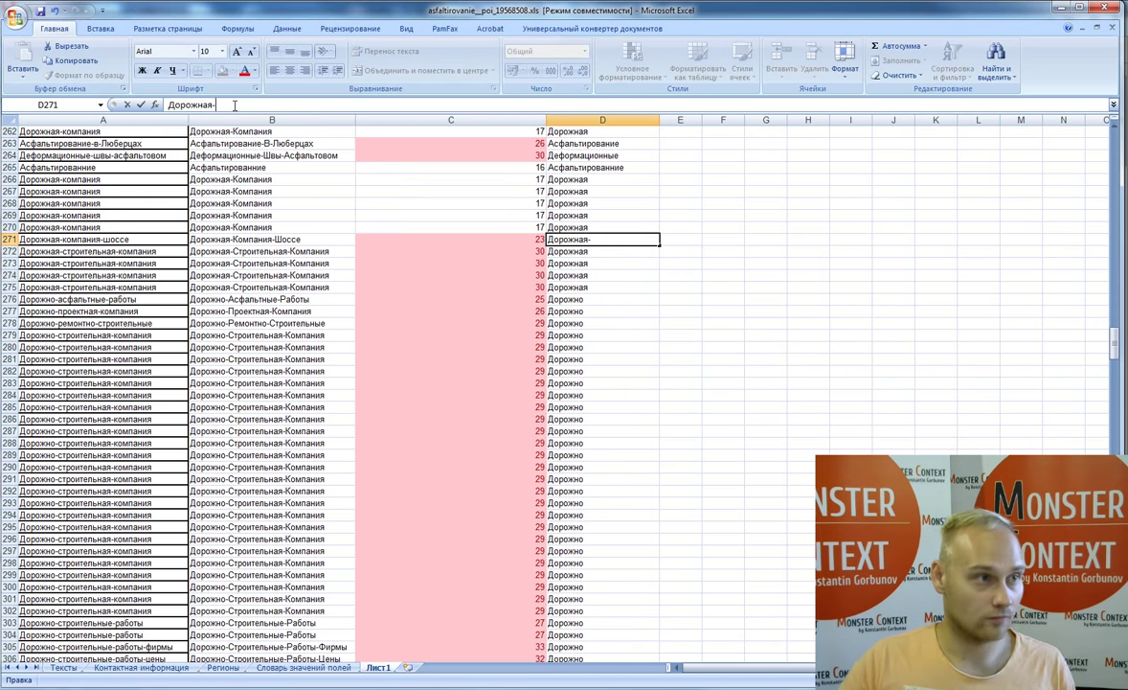
{"action": "type", "text": "-Компания"}
{"action": "key", "text": "Return"}
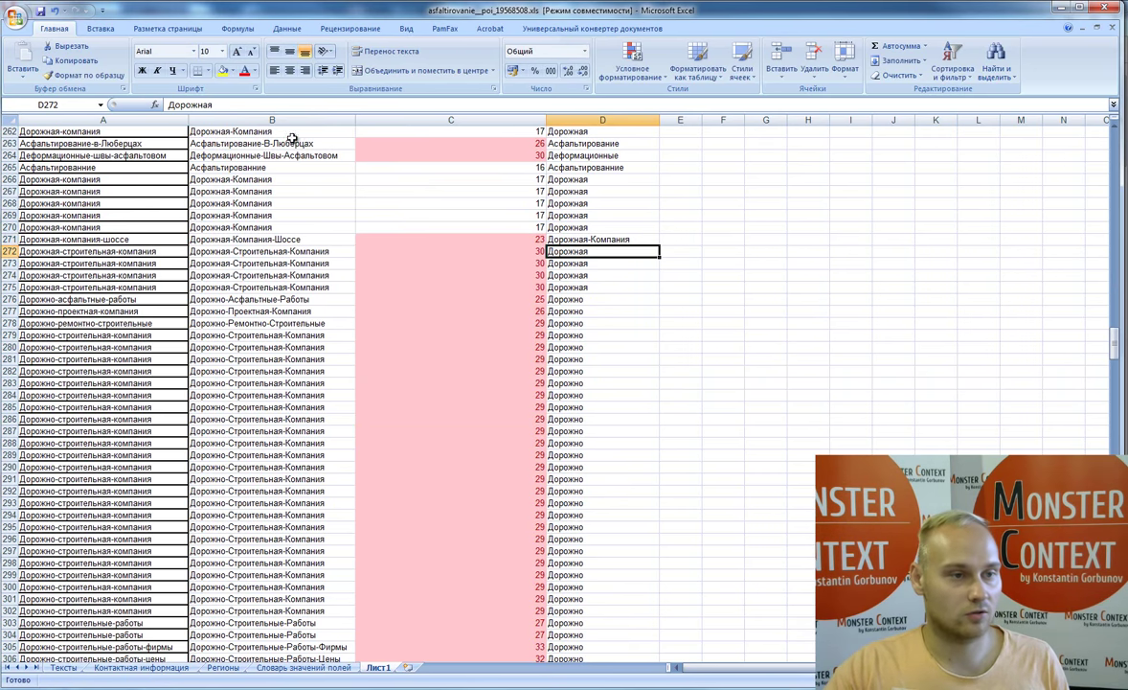
{"action": "left_click", "coordinate": [624, 242]}
{"action": "left_click_drag", "start_coordinate": [659, 245], "coordinate": [609, 251]}
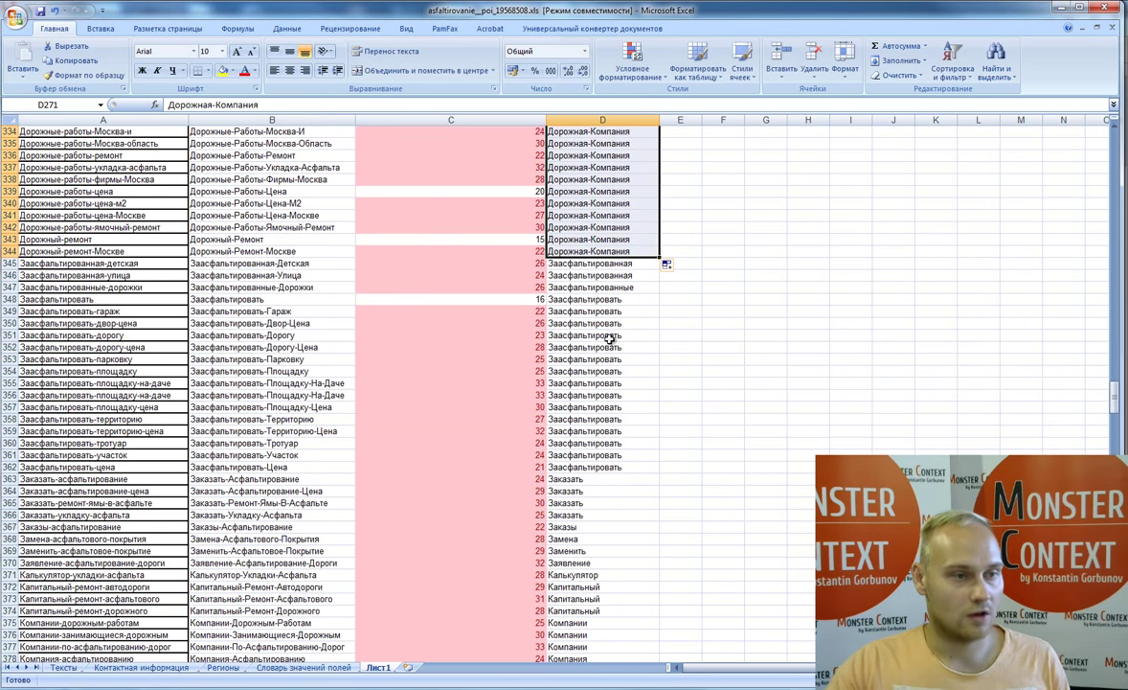
Step: Examine the shortened entries from row 345 down and compare the one in D363 with its full link
{"action": "left_click", "coordinate": [604, 268]}
{"action": "key", "text": "Down"}
{"action": "key", "text": "Down"}
{"action": "key", "text": "Down"}
{"action": "scroll", "coordinate": [685, 397], "scroll_direction": "down", "scroll_amount": 5}
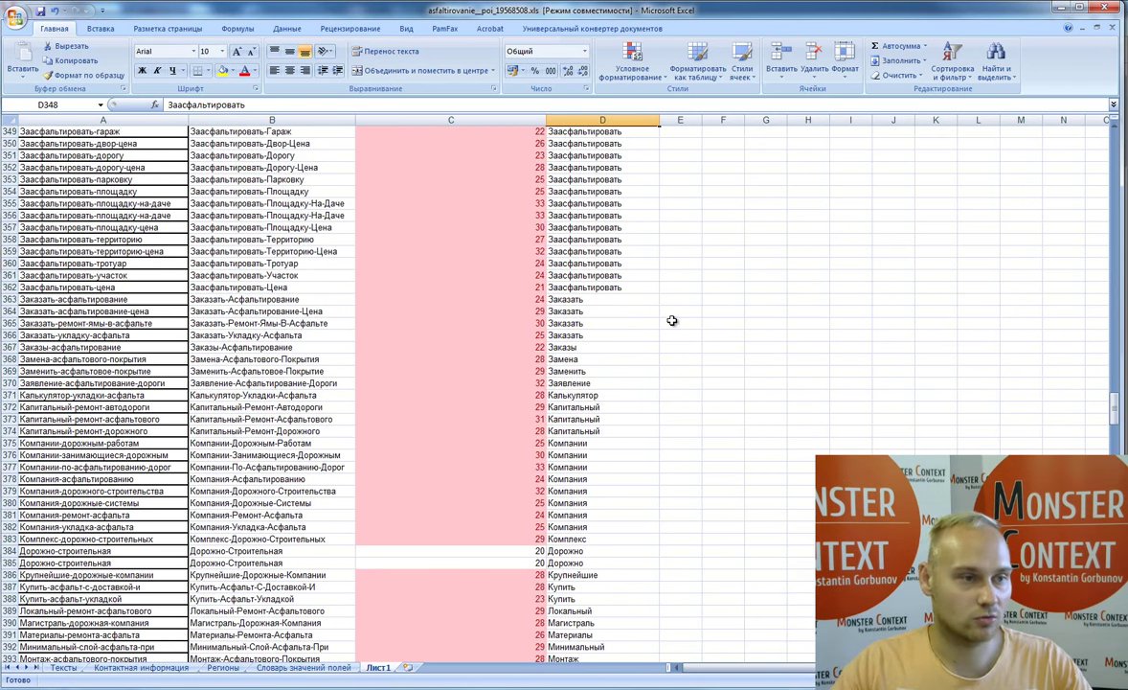
{"action": "scroll", "coordinate": [673, 321], "scroll_direction": "down", "scroll_amount": 3}
{"action": "scroll", "coordinate": [656, 331], "scroll_direction": "up", "scroll_amount": 4}
{"action": "scroll", "coordinate": [642, 333], "scroll_direction": "down", "scroll_amount": 3}
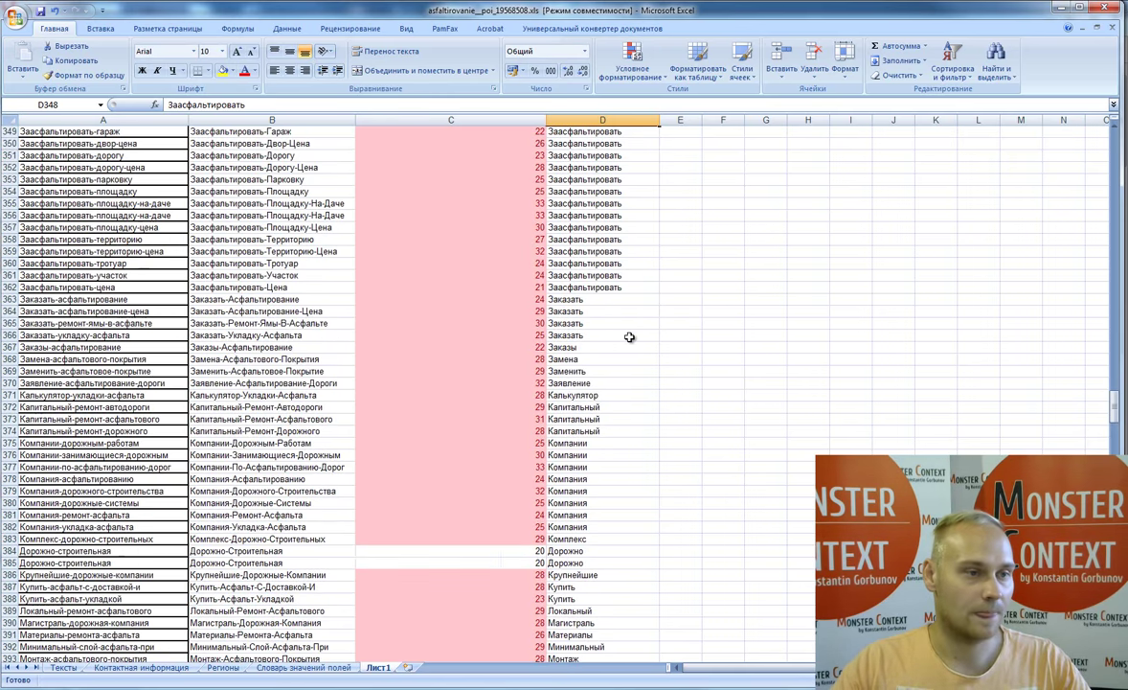
{"action": "scroll", "coordinate": [625, 340], "scroll_direction": "up", "scroll_amount": 1}
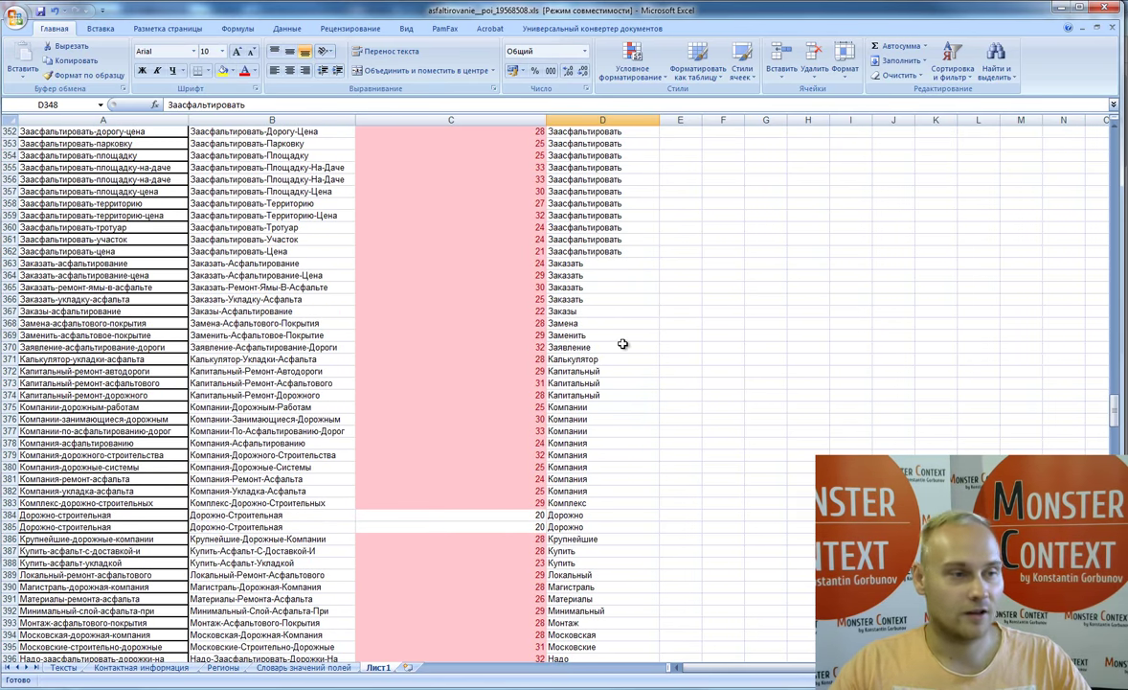
{"action": "left_click", "coordinate": [597, 264]}
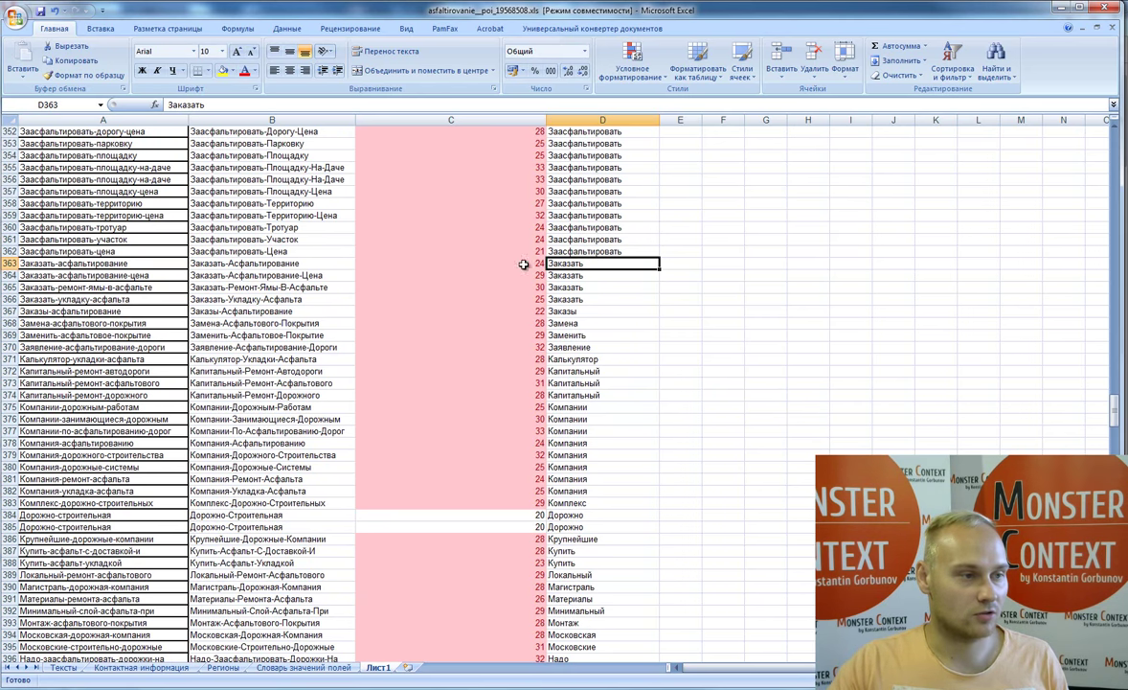
{"action": "left_click", "coordinate": [283, 265]}
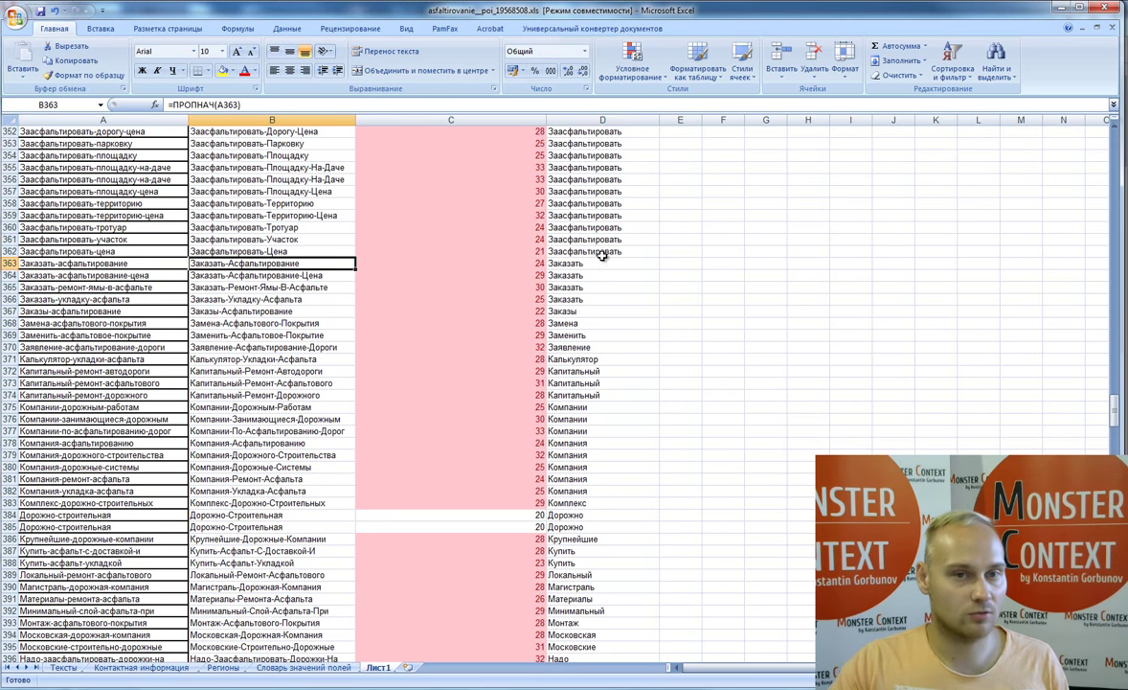
Step: Copy the one-word entry "Асфальтирование" from D8
{"action": "scroll", "coordinate": [602, 254], "scroll_direction": "up", "scroll_amount": 4}
{"action": "left_click_drag", "start_coordinate": [1114, 412], "coordinate": [1114, 134]}
{"action": "left_click", "coordinate": [610, 220]}
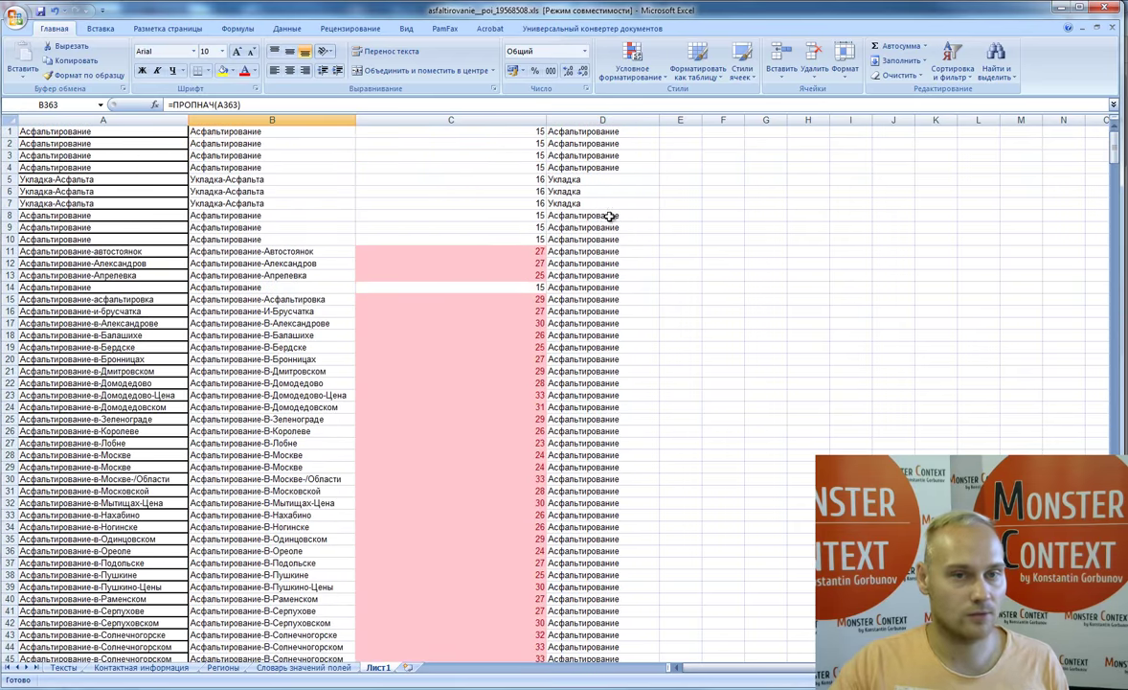
{"action": "key", "text": "ctrl+c"}
Step: Copy "Укладка-Асфальта" from B609 into D606 as values only and fill it down through D663
{"action": "scroll", "coordinate": [629, 402], "scroll_direction": "down", "scroll_amount": 20}
{"action": "scroll", "coordinate": [632, 422], "scroll_direction": "up", "scroll_amount": 1}
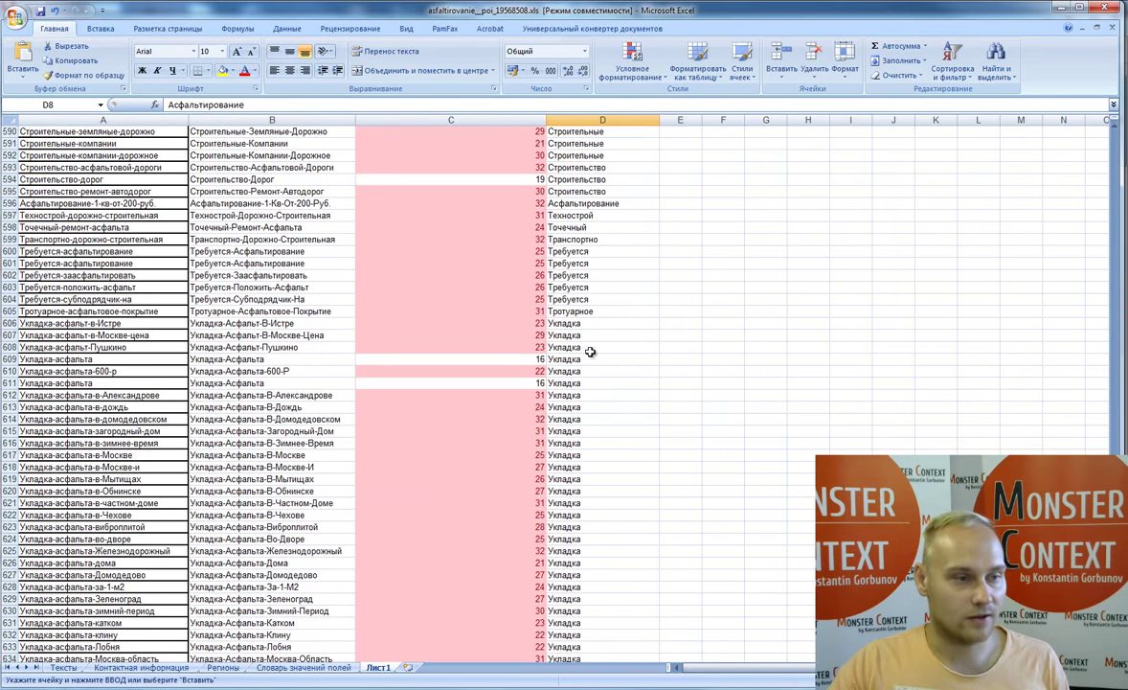
{"action": "left_click", "coordinate": [274, 363]}
{"action": "key", "text": "ctrl+c"}
{"action": "left_click", "coordinate": [585, 324]}
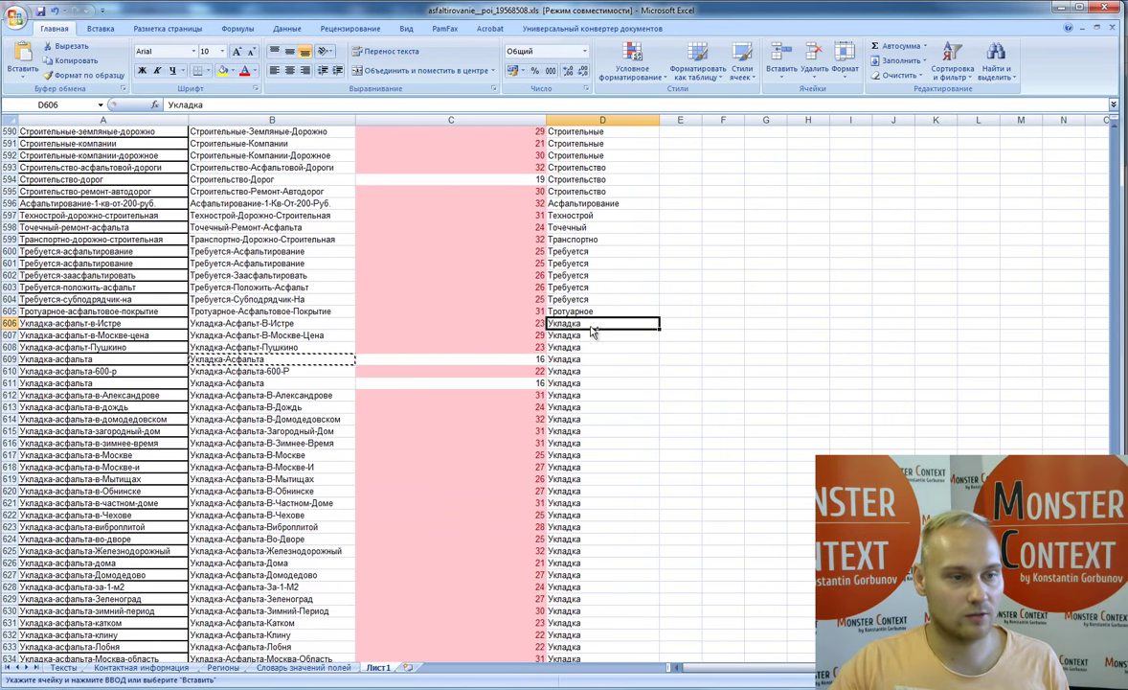
{"action": "key", "text": "ctrl+v"}
{"action": "left_click", "coordinate": [612, 335]}
{"action": "left_click", "coordinate": [668, 340]}
{"action": "left_click", "coordinate": [709, 386]}
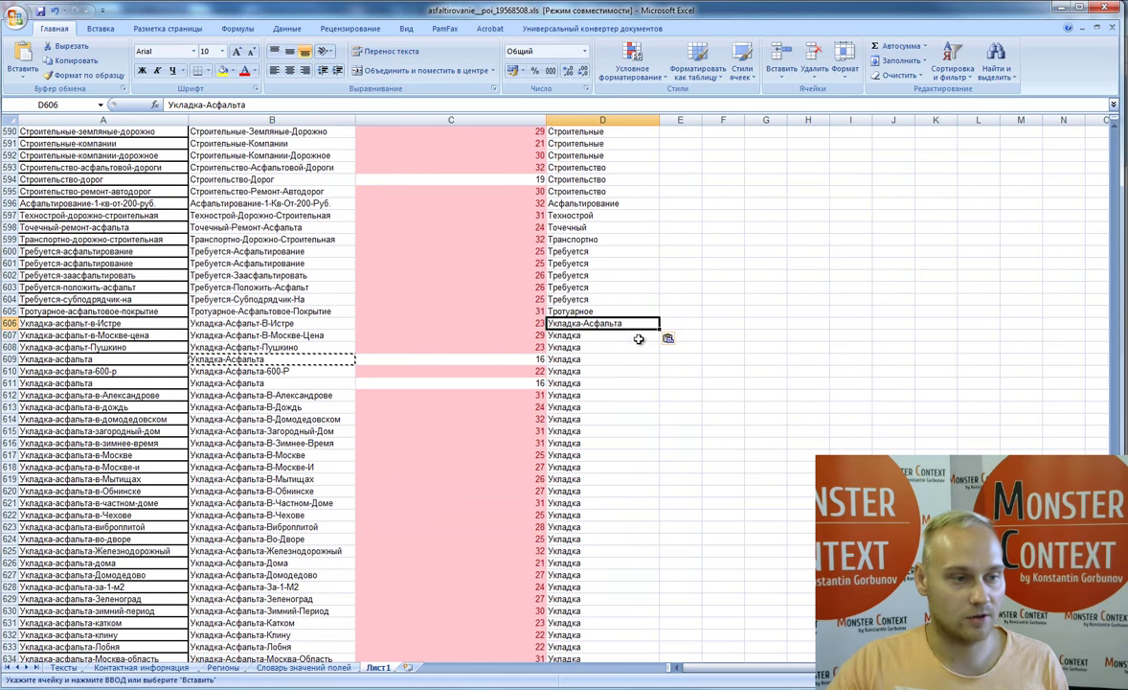
{"action": "left_click_drag", "start_coordinate": [660, 330], "coordinate": [639, 402]}
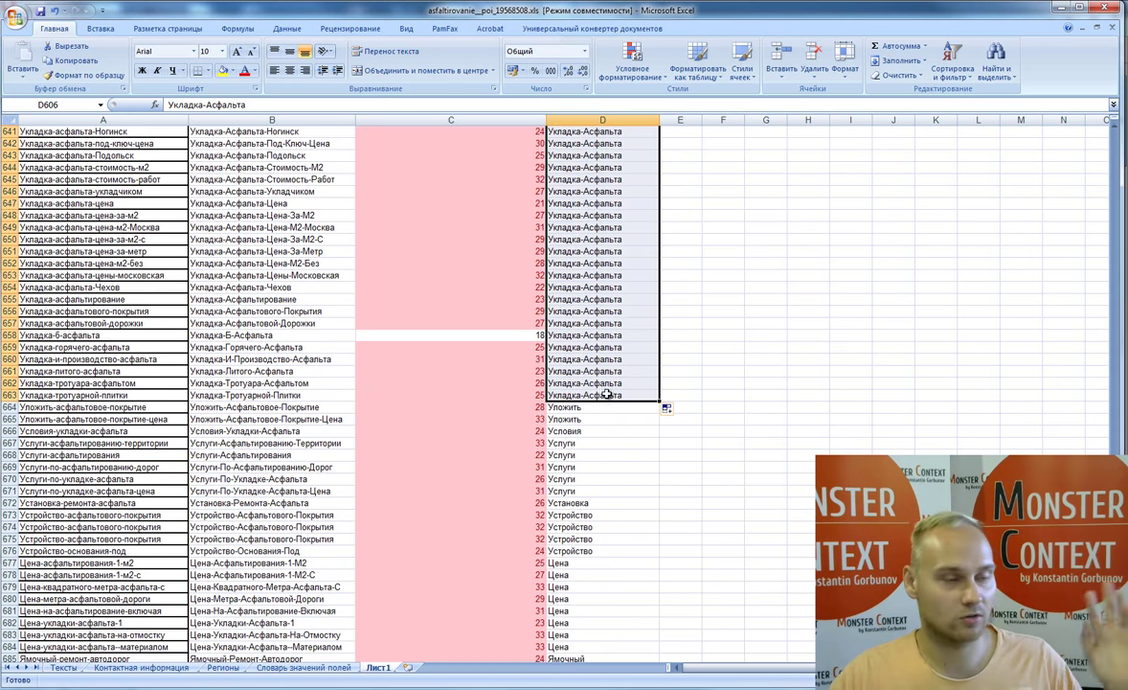
Step: Copy the full link "Ямочный-Ремонт-Автодорог" from B685 into D685 as values only
{"action": "left_click", "coordinate": [604, 407]}
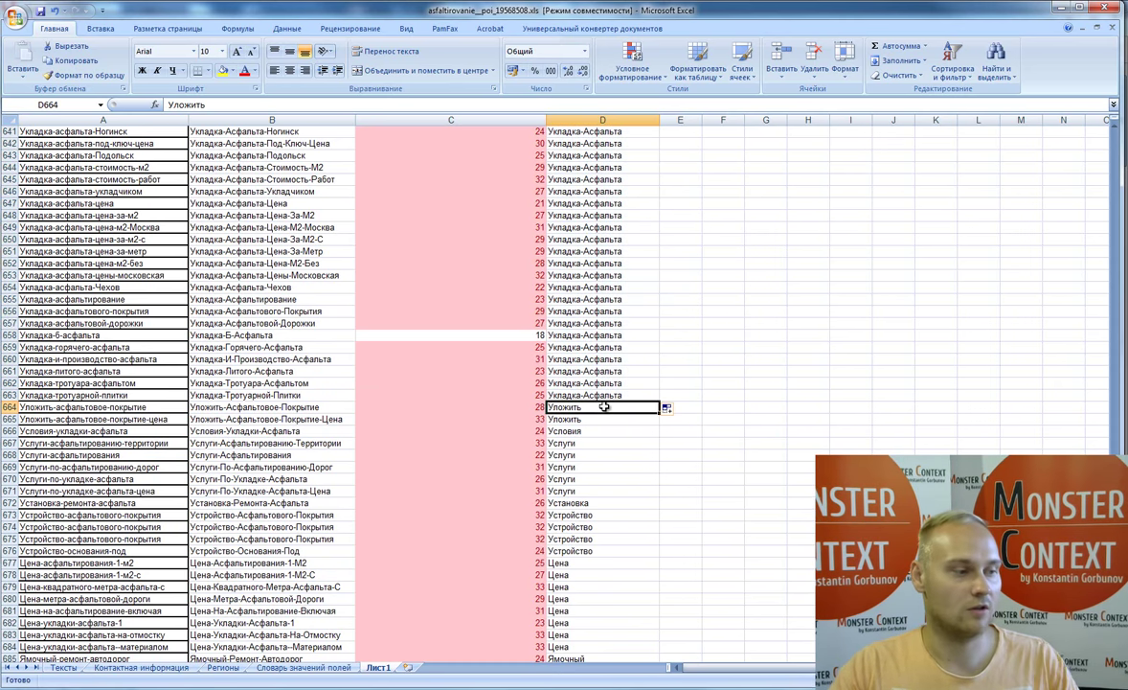
{"action": "scroll", "coordinate": [611, 412], "scroll_direction": "down", "scroll_amount": 5}
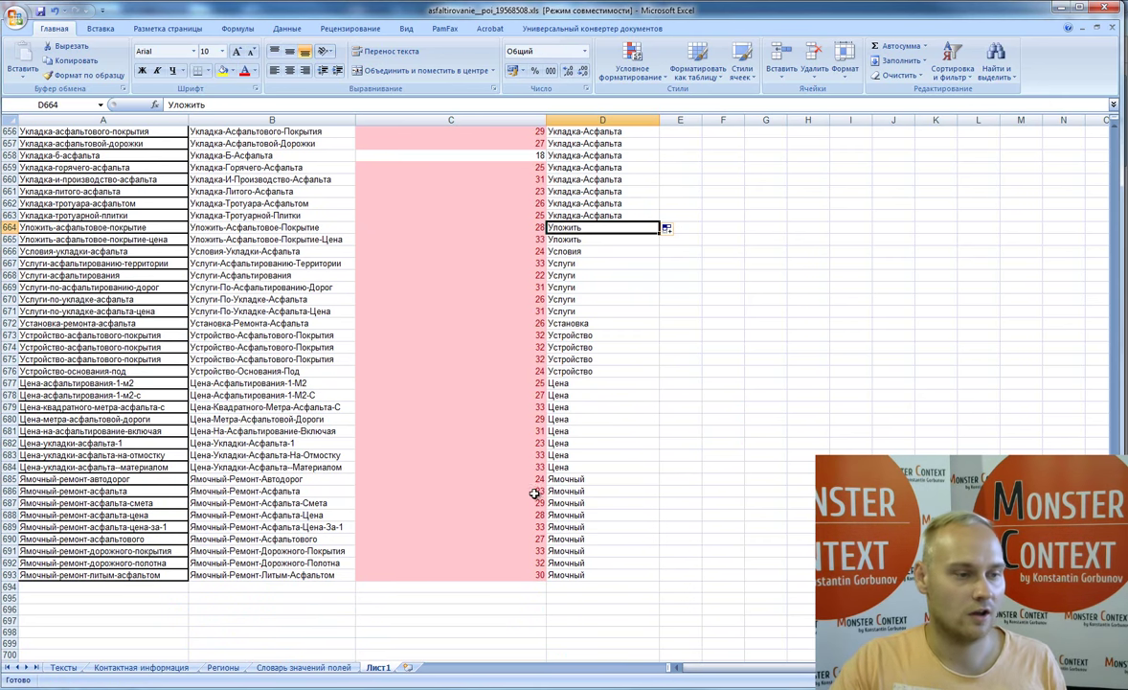
{"action": "left_click", "coordinate": [238, 489]}
{"action": "key", "text": "Down"}
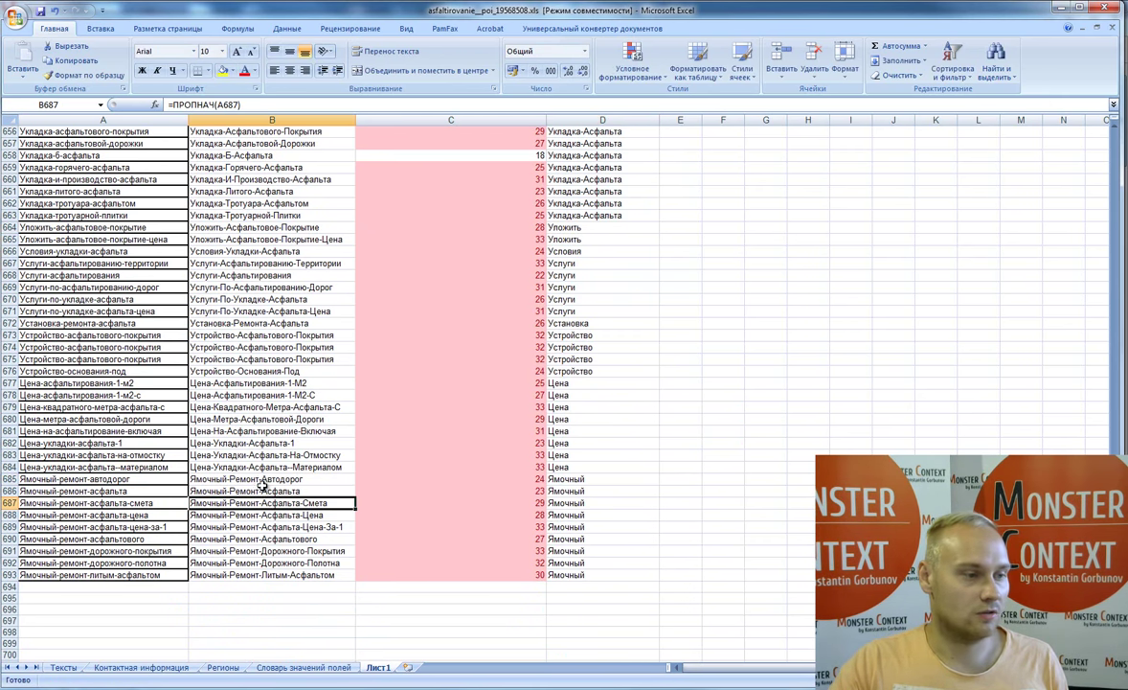
{"action": "left_click", "coordinate": [271, 479]}
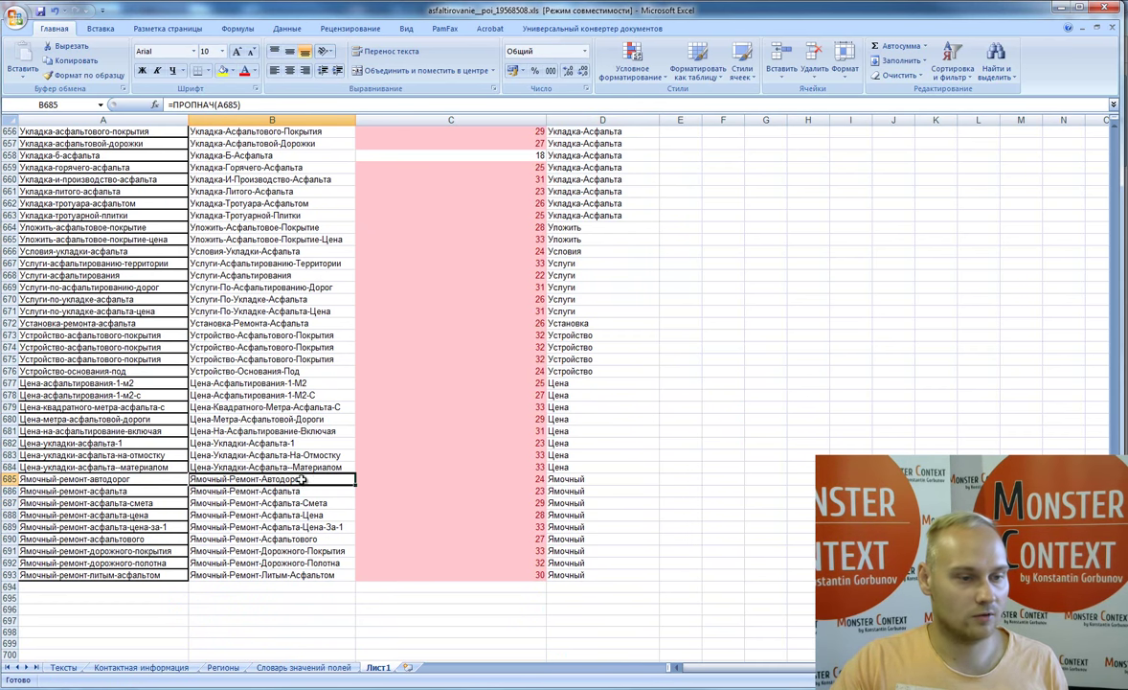
{"action": "key", "text": "ctrl+c"}
{"action": "left_click", "coordinate": [563, 479]}
{"action": "key", "text": "ctrl+v"}
{"action": "left_click", "coordinate": [668, 494]}
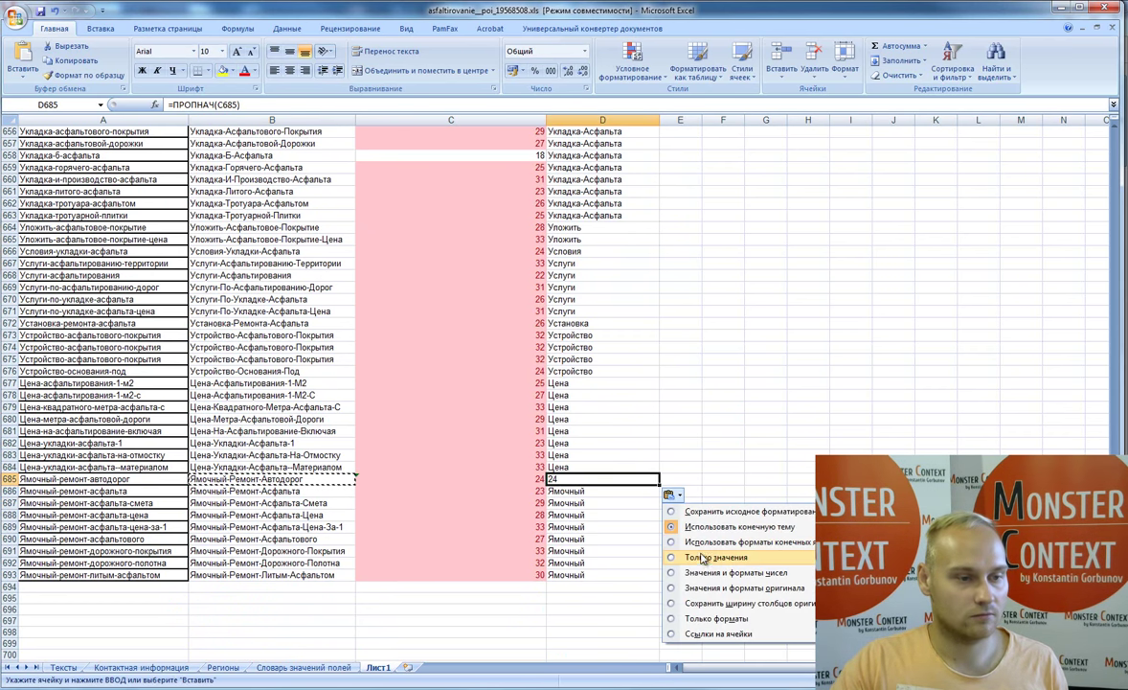
{"action": "left_click", "coordinate": [737, 568]}
Step: Shorten the entry in D685 to "Ямочный-Ремонт" and fill it down through D693
{"action": "double_click", "coordinate": [618, 479]}
{"action": "left_click_drag", "start_coordinate": [618, 479], "coordinate": [676, 474]}
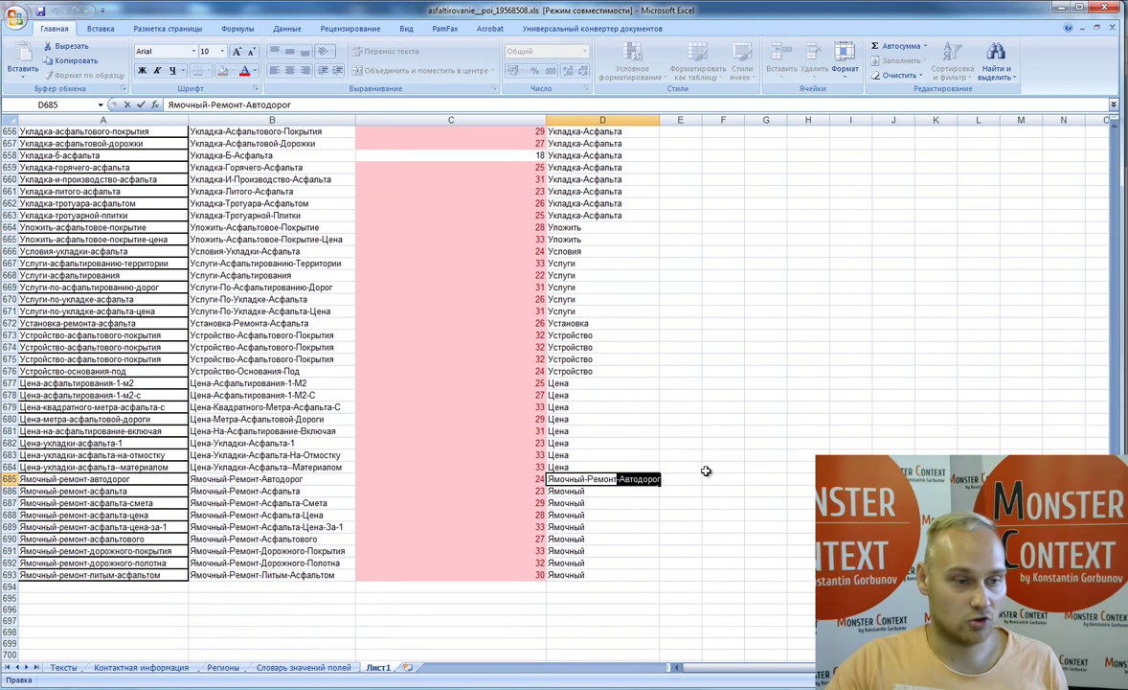
{"action": "key", "text": "Delete"}
{"action": "key", "text": "Return"}
{"action": "left_click", "coordinate": [630, 477]}
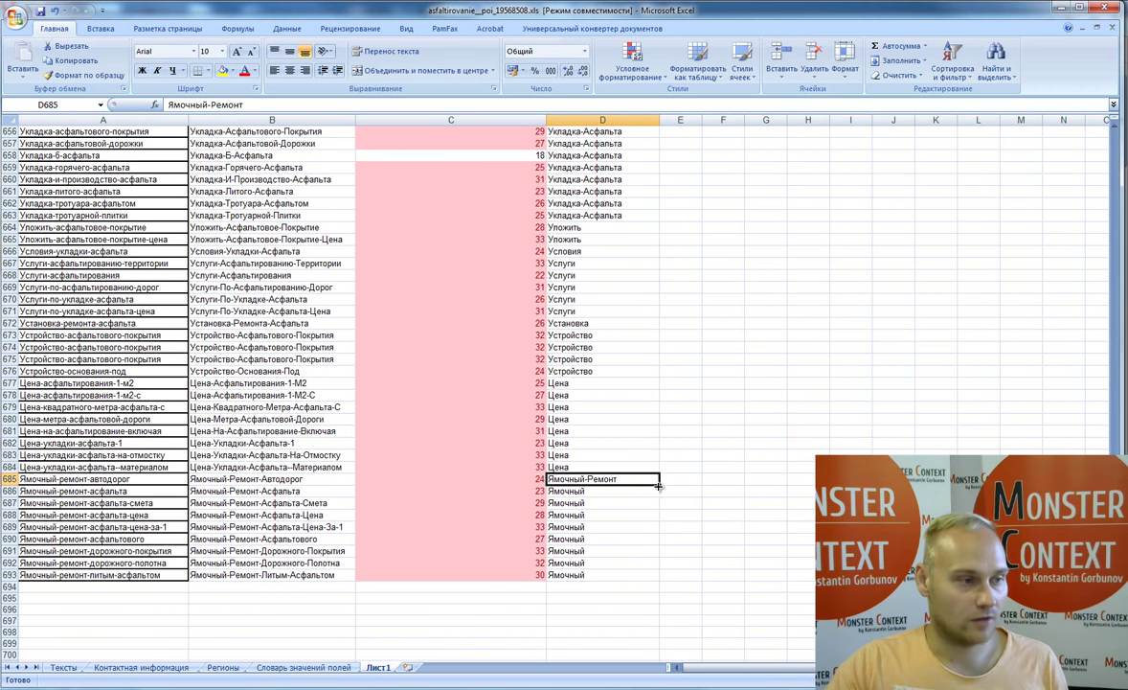
{"action": "left_click_drag", "start_coordinate": [658, 485], "coordinate": [660, 575]}
Step: Extend the one-word entry in D677 to "Цена-Асфальтирования"
{"action": "left_click", "coordinate": [557, 381]}
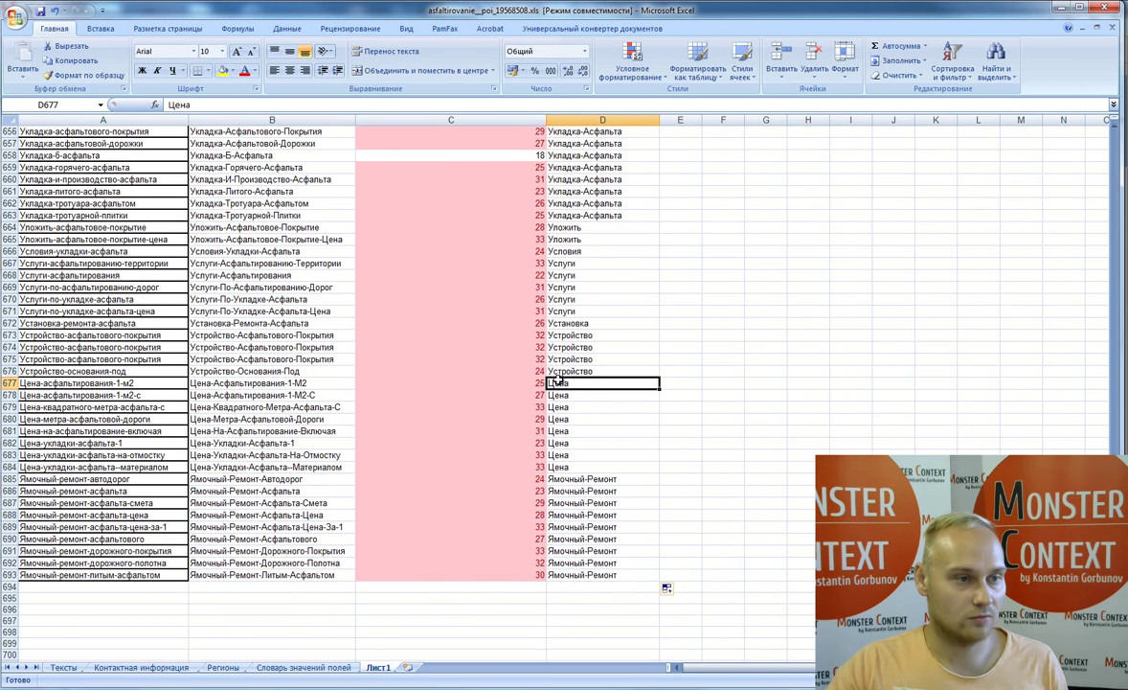
{"action": "scroll", "coordinate": [656, 219], "scroll_direction": "up", "scroll_amount": 6}
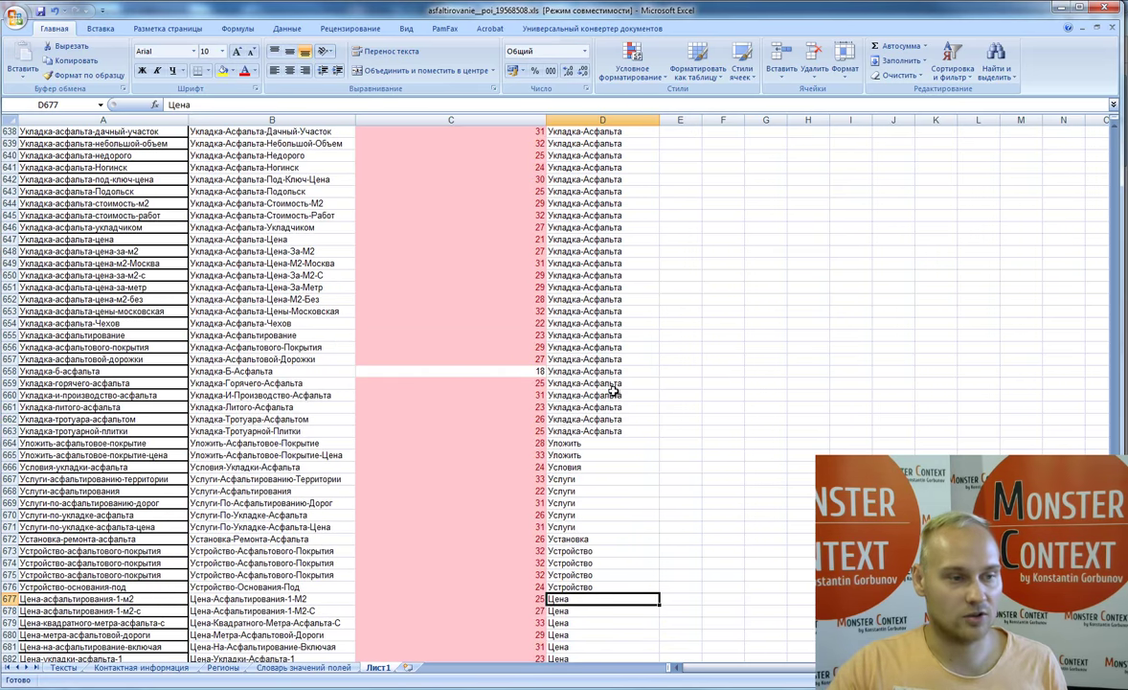
{"action": "left_click", "coordinate": [613, 392]}
{"action": "key", "text": "ctrl+c"}
{"action": "scroll", "coordinate": [614, 393], "scroll_direction": "down", "scroll_amount": 5}
{"action": "left_click", "coordinate": [586, 418]}
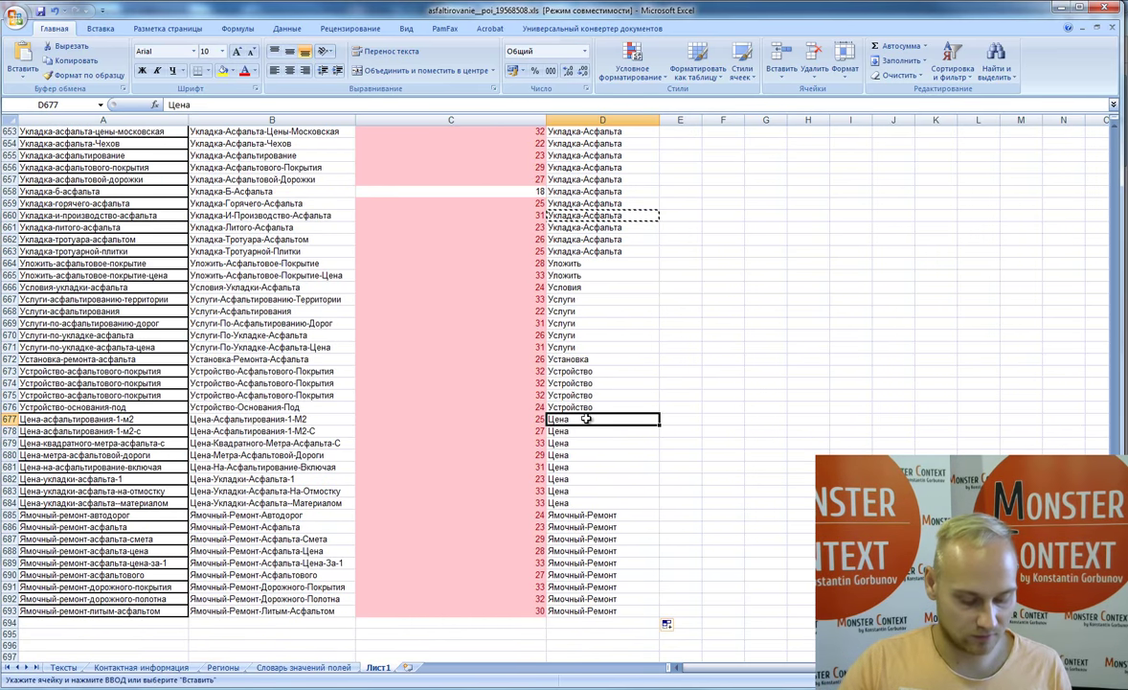
{"action": "double_click", "coordinate": [586, 418]}
{"action": "type", "text": "-Асфа"}
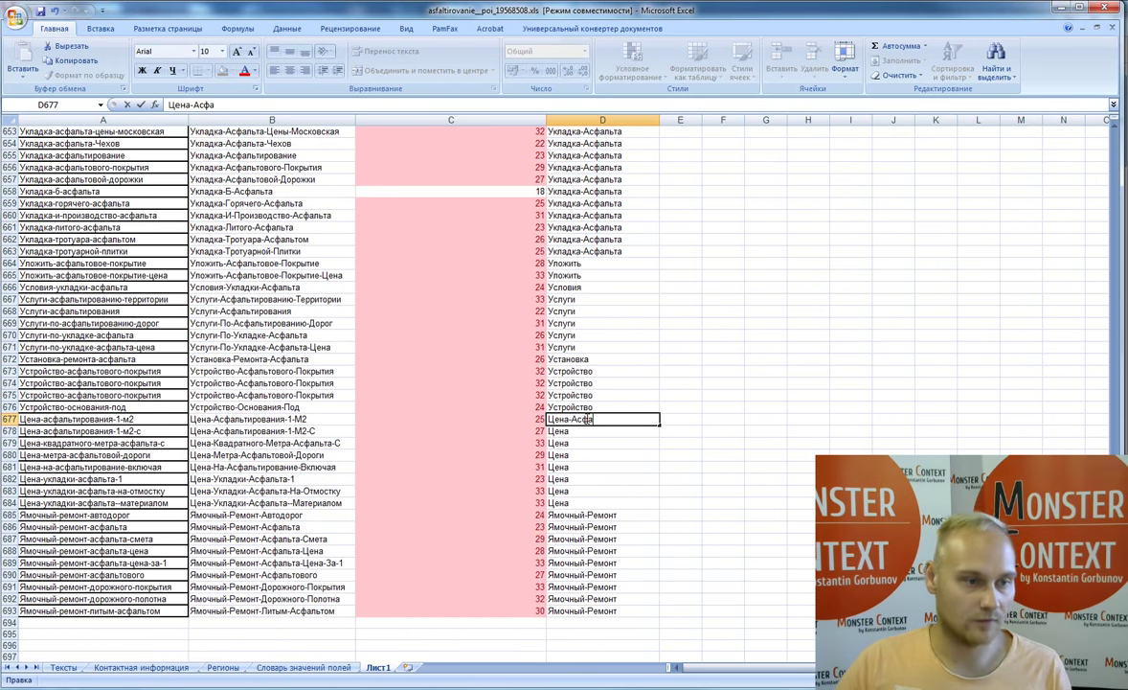
{"action": "type", "text": "льтирование"}
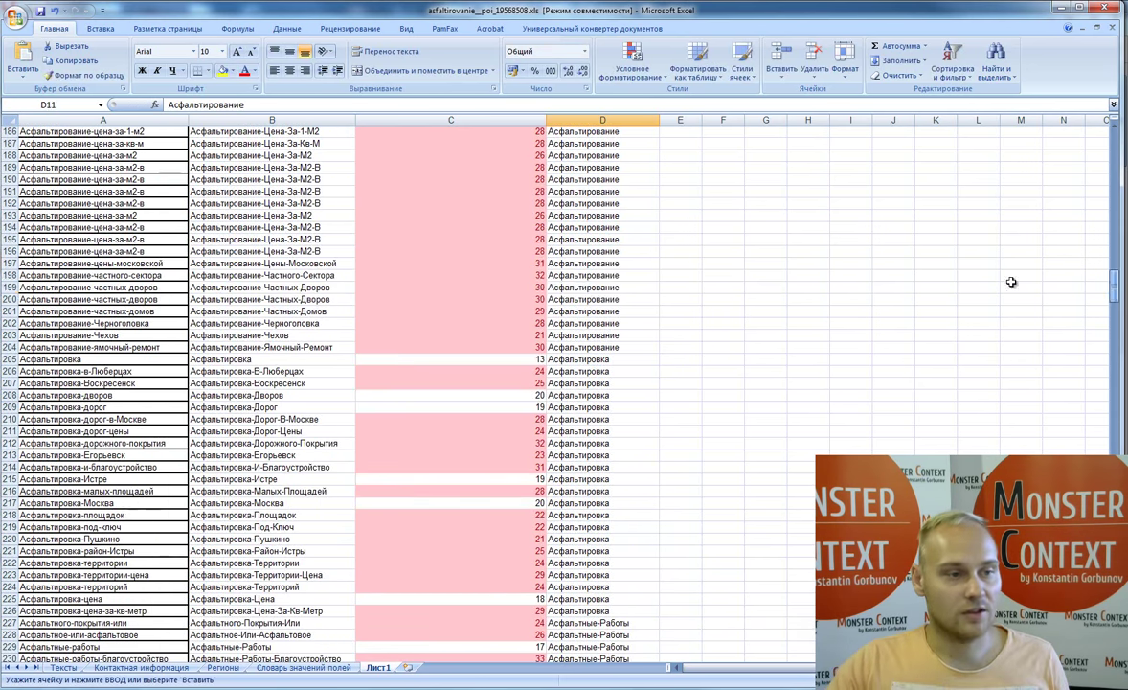
Step: Replace the entries in D251:D264 with the copied "Асфальтирование"
{"action": "left_click", "coordinate": [584, 285]}
{"action": "scroll", "coordinate": [728, 383], "scroll_direction": "down", "scroll_amount": 16}
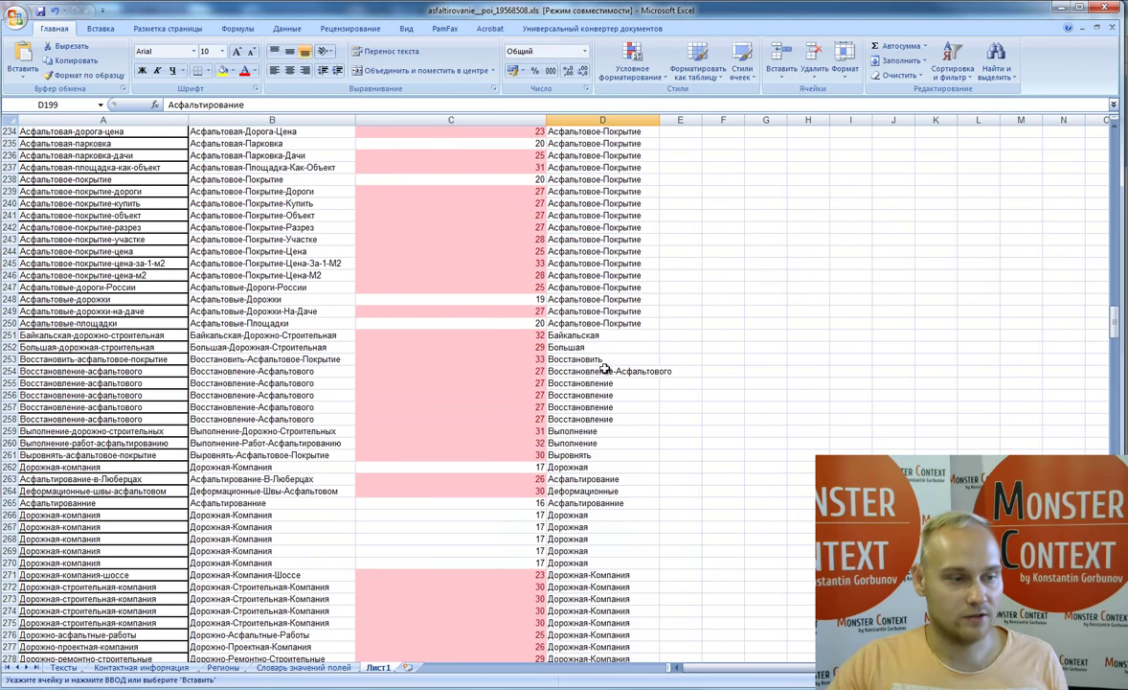
{"action": "left_click_drag", "start_coordinate": [579, 336], "coordinate": [597, 491]}
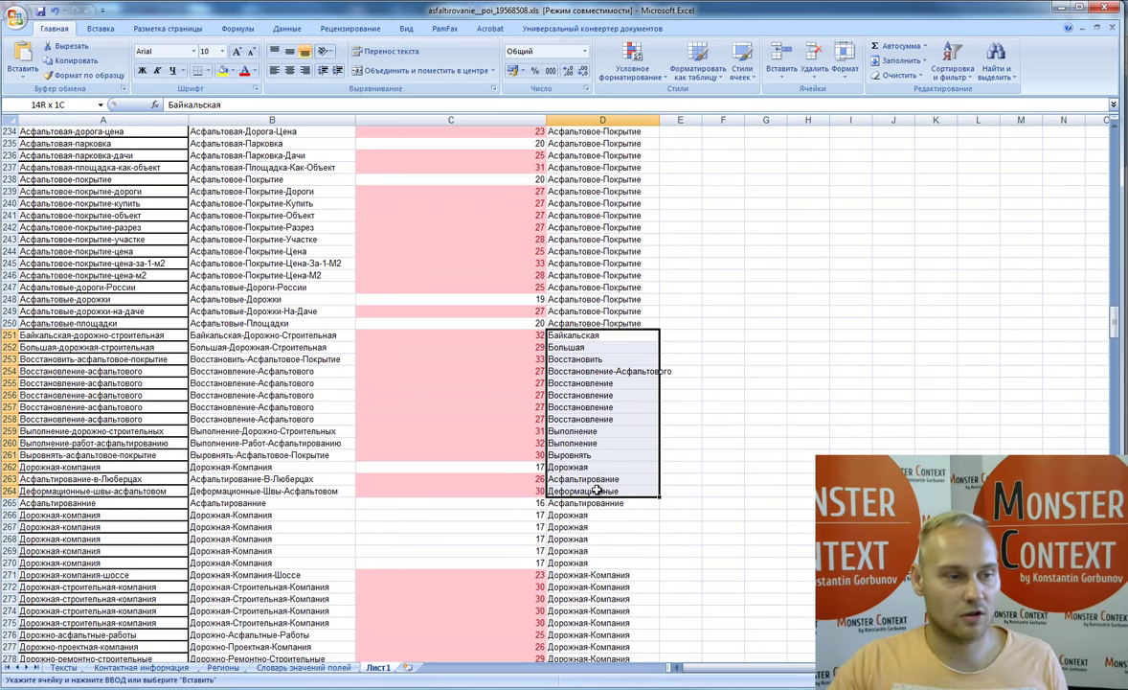
{"action": "key", "text": "ctrl+v"}
Step: Copy "Дорожная-Компания" from D271 into D266 and fill it down through D270
{"action": "scroll", "coordinate": [634, 472], "scroll_direction": "down", "scroll_amount": 3}
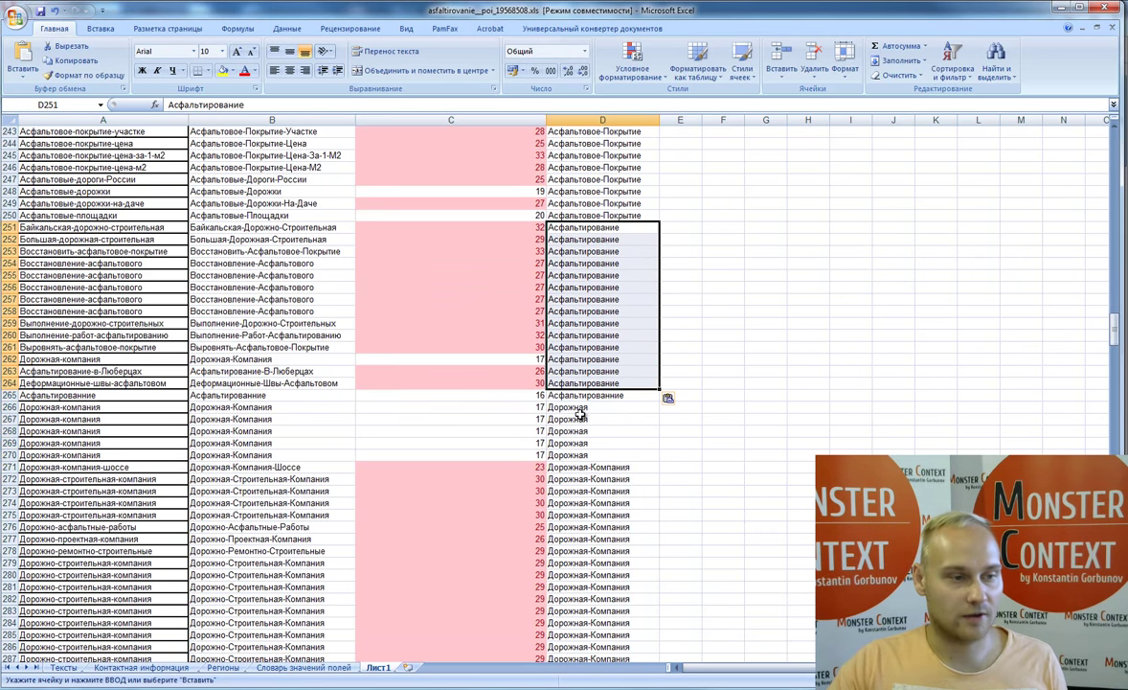
{"action": "left_click_drag", "start_coordinate": [580, 414], "coordinate": [584, 454]}
{"action": "left_click", "coordinate": [605, 466]}
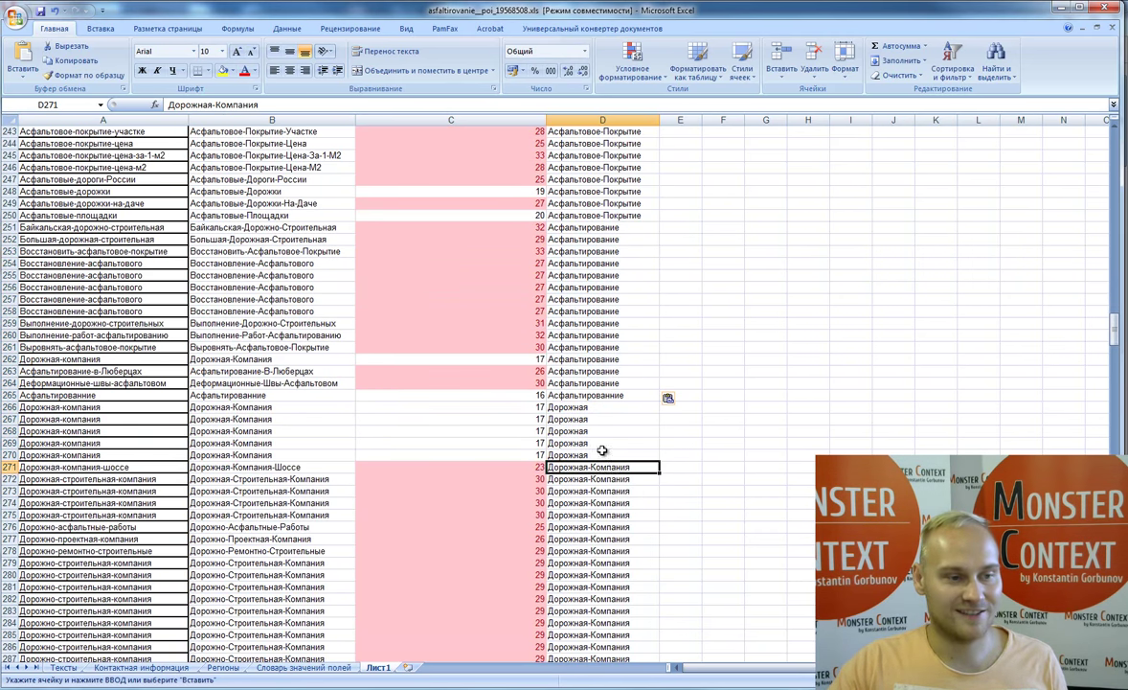
{"action": "key", "text": "ctrl+c"}
{"action": "left_click", "coordinate": [605, 407]}
{"action": "key", "text": "ctrl+v"}
{"action": "left_click_drag", "start_coordinate": [659, 411], "coordinate": [660, 457]}
Step: Copy "Асфальтирование" from D256 and paste it over the entries in D363:D385
{"action": "left_click", "coordinate": [584, 286]}
{"action": "key", "text": "ctrl+c"}
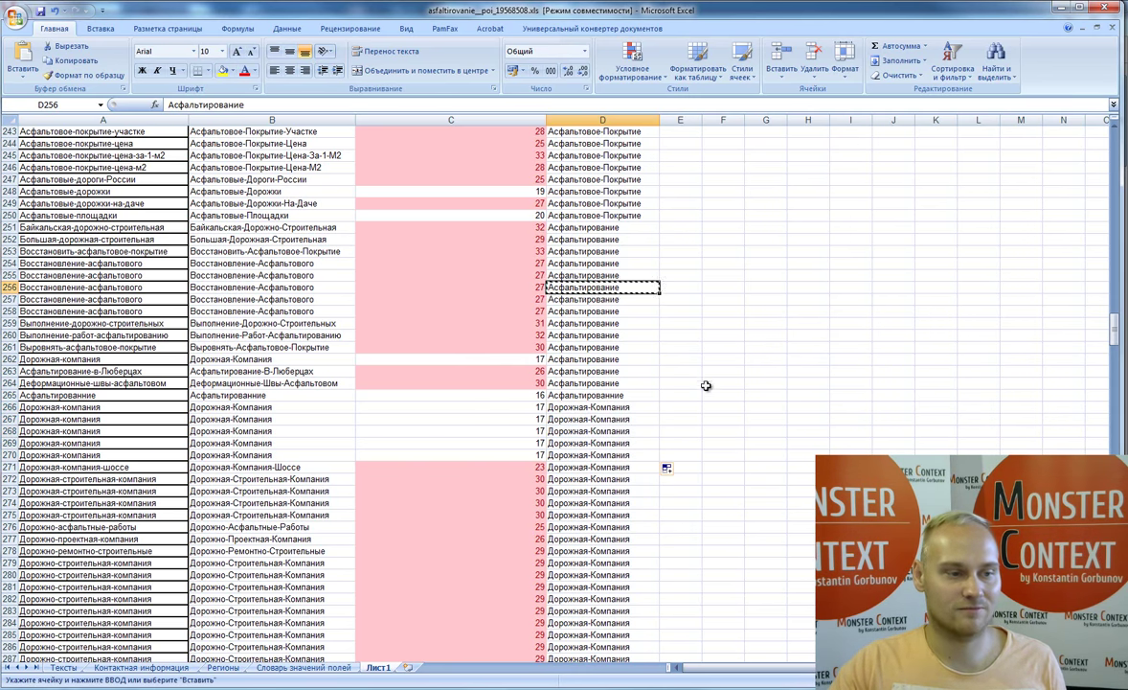
{"action": "scroll", "coordinate": [698, 343], "scroll_direction": "down", "scroll_amount": 20}
{"action": "scroll", "coordinate": [601, 290], "scroll_direction": "down", "scroll_amount": 4}
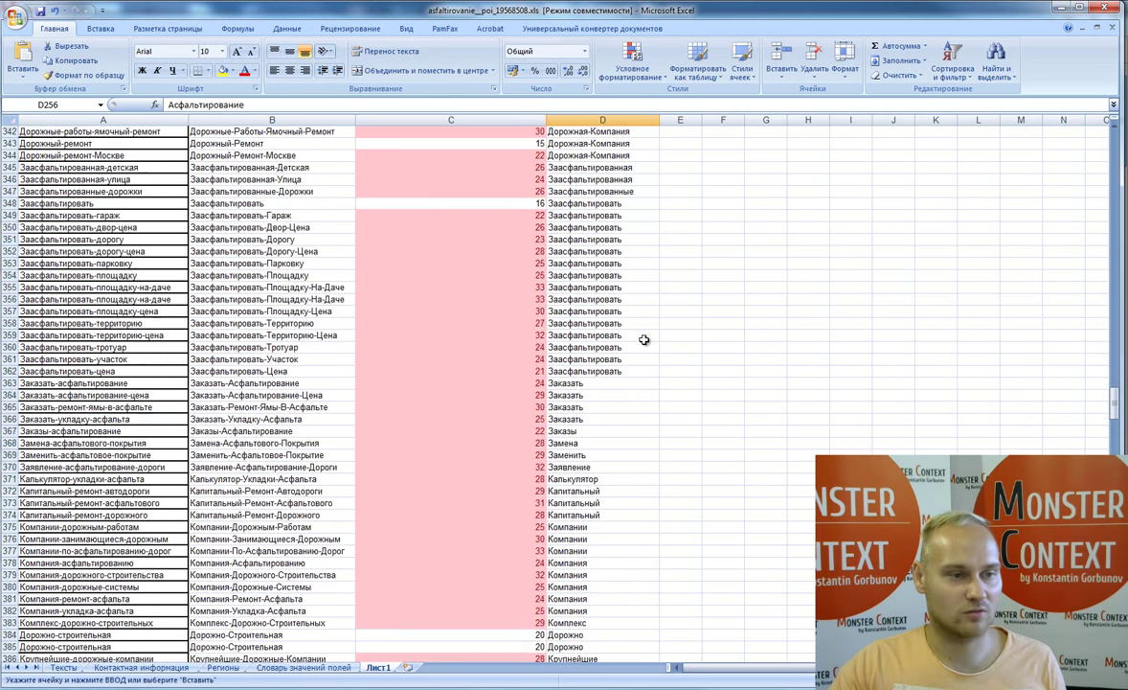
{"action": "left_click_drag", "start_coordinate": [586, 311], "coordinate": [594, 526]}
{"action": "left_click_drag", "start_coordinate": [594, 562], "coordinate": [594, 575]}
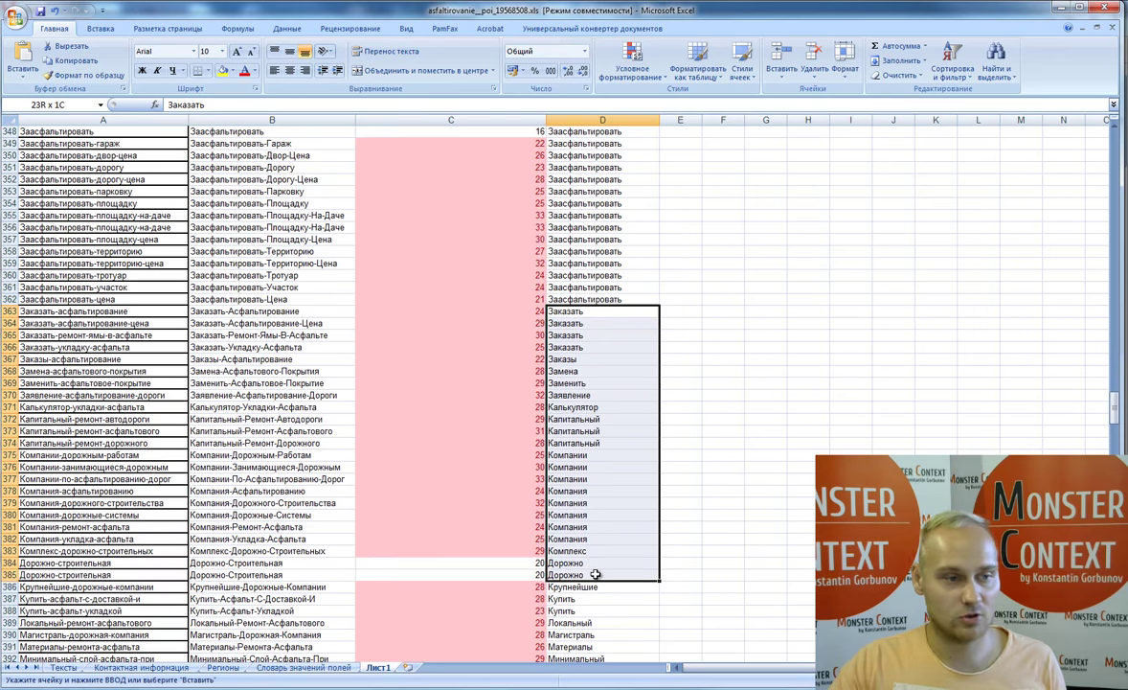
{"action": "key", "text": "ctrl+v"}
Step: Paste the copied "Асфальтирование" over the entries in D386:D402 and D403:D405
{"action": "scroll", "coordinate": [642, 473], "scroll_direction": "down", "scroll_amount": 6}
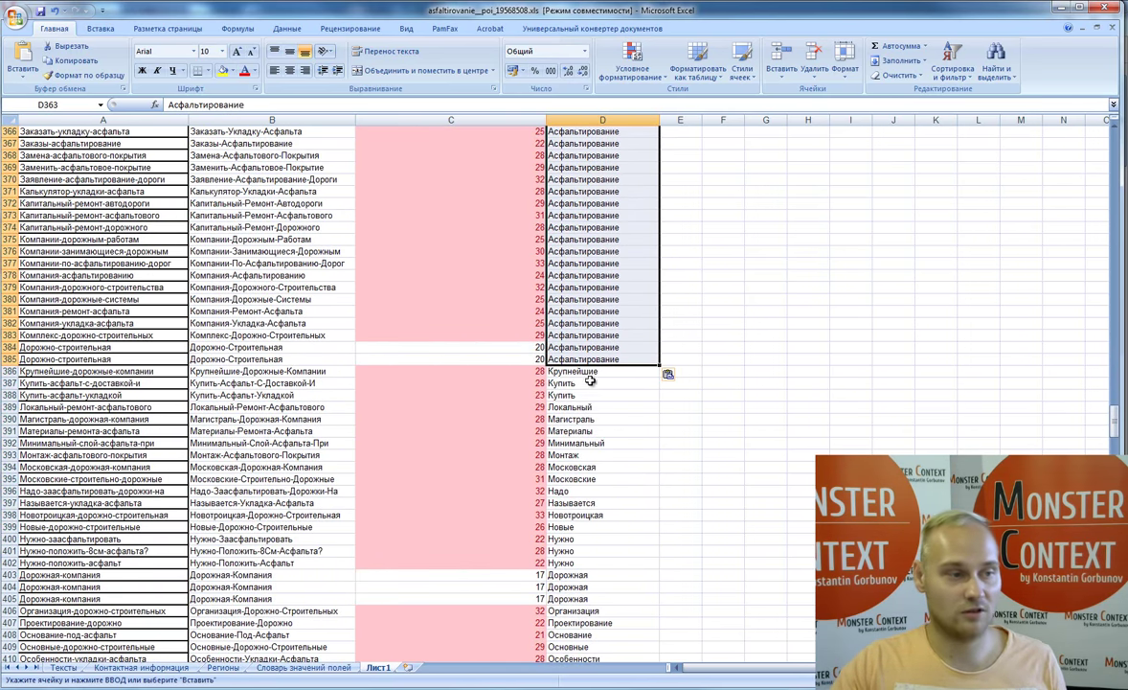
{"action": "scroll", "coordinate": [613, 397], "scroll_direction": "down", "scroll_amount": 10}
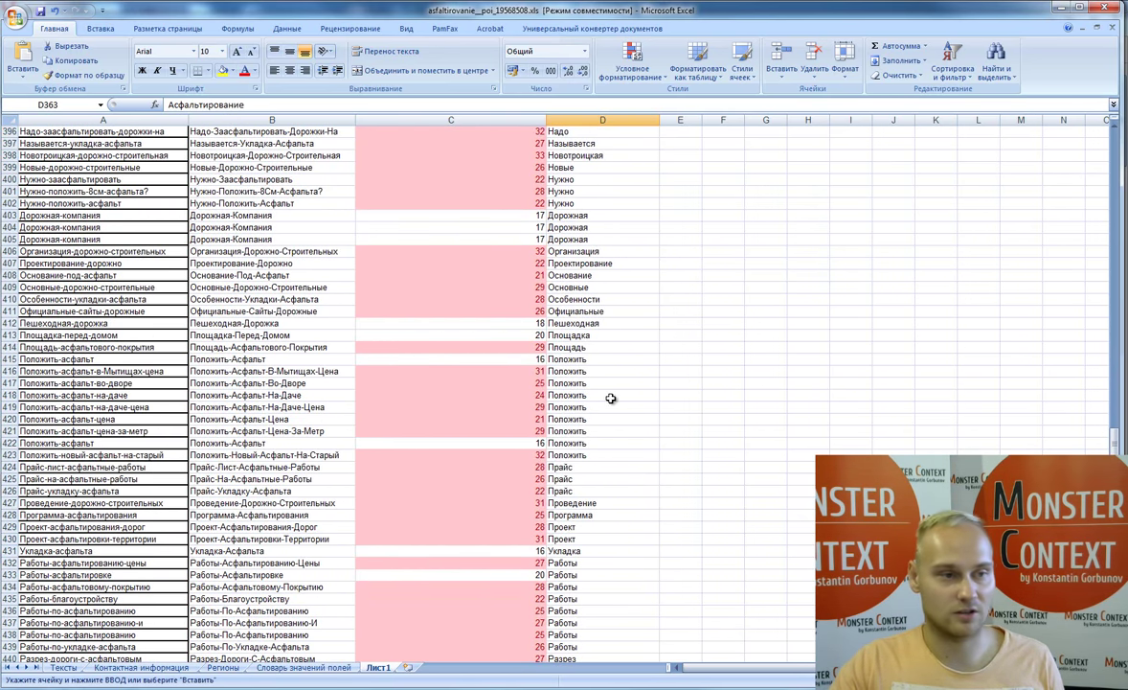
{"action": "scroll", "coordinate": [611, 399], "scroll_direction": "up", "scroll_amount": 6}
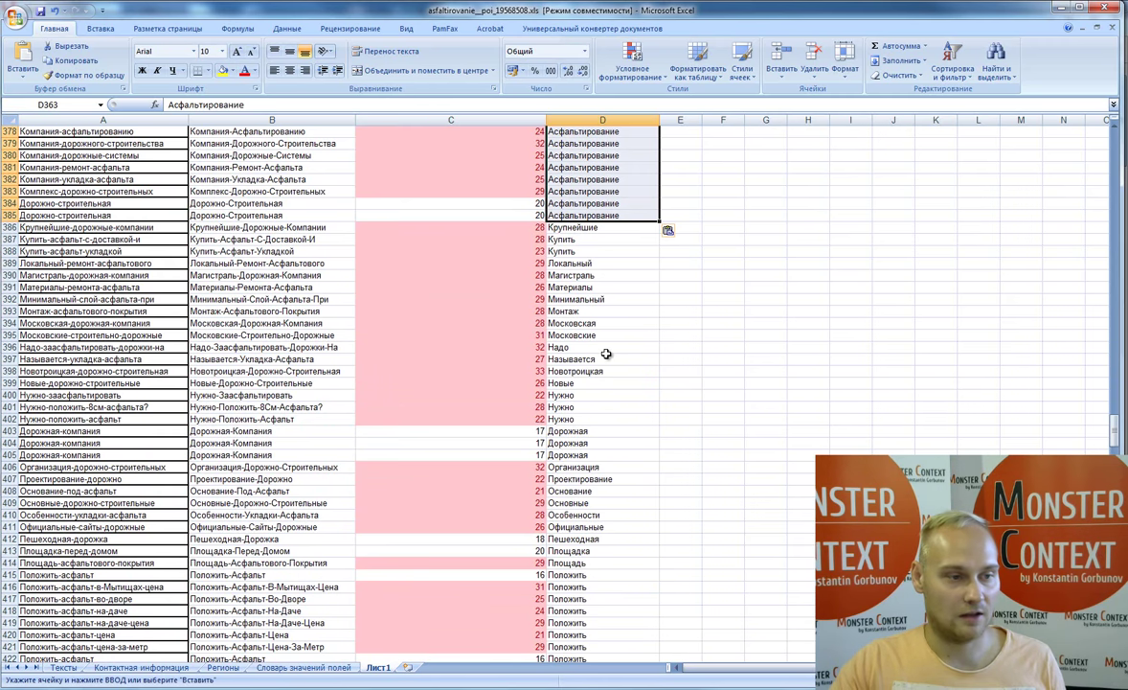
{"action": "left_click_drag", "start_coordinate": [579, 228], "coordinate": [576, 418]}
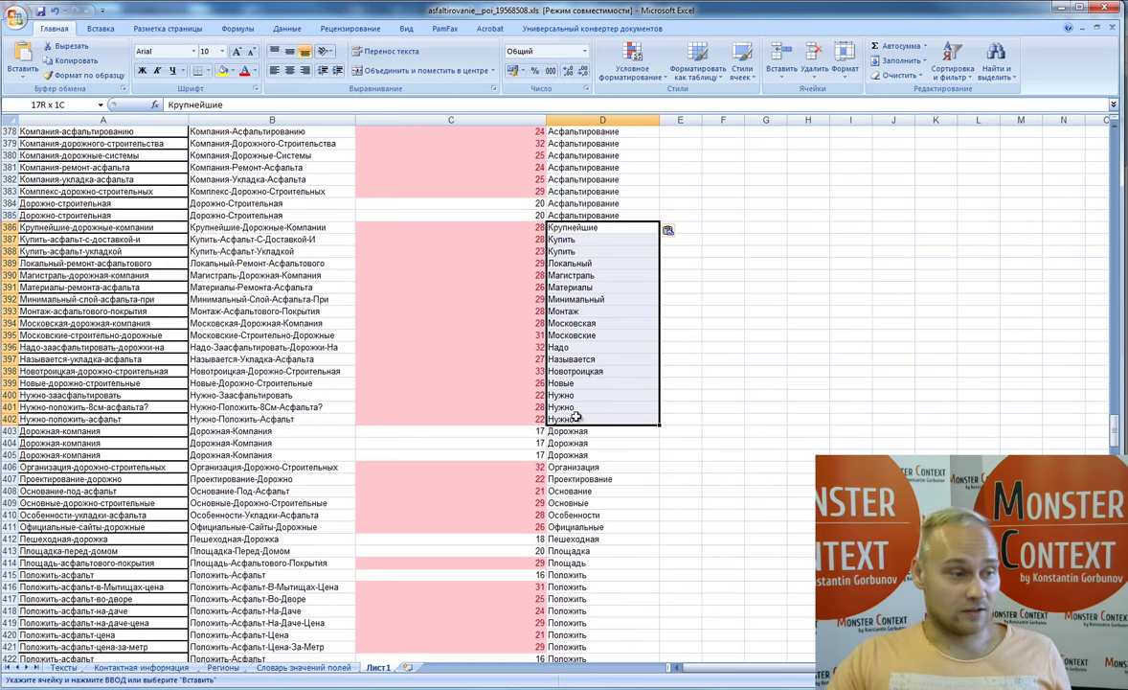
{"action": "key", "text": "ctrl+v"}
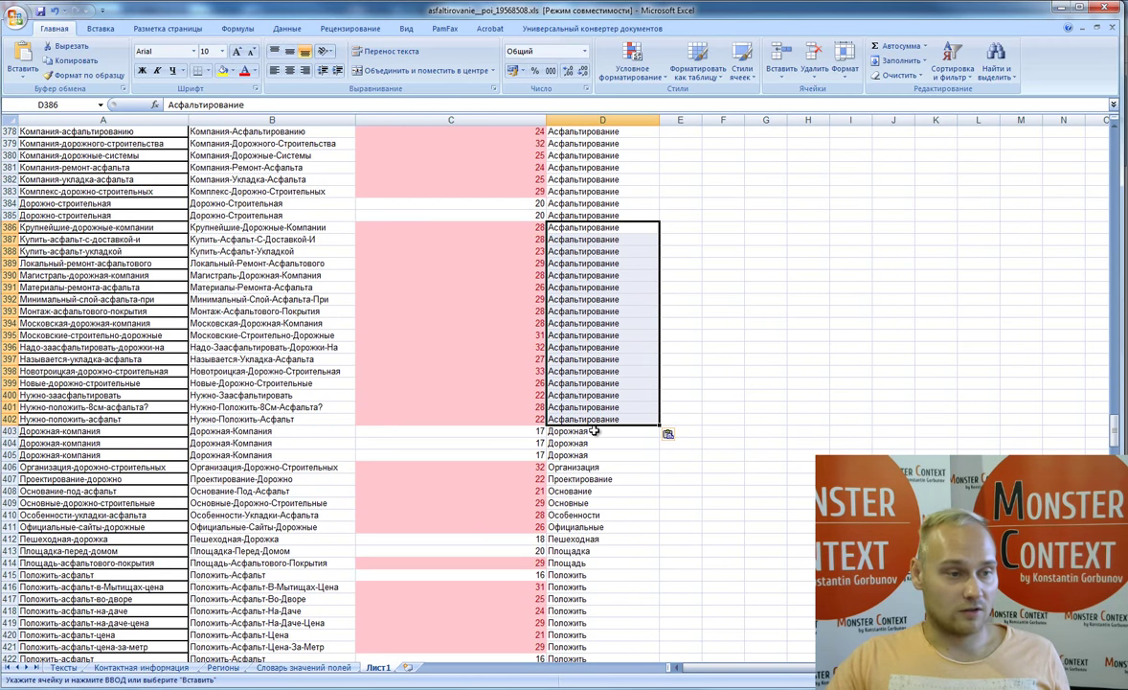
{"action": "scroll", "coordinate": [594, 431], "scroll_direction": "down", "scroll_amount": 2}
{"action": "left_click_drag", "start_coordinate": [581, 358], "coordinate": [581, 384]}
{"action": "key", "text": "ctrl+v"}
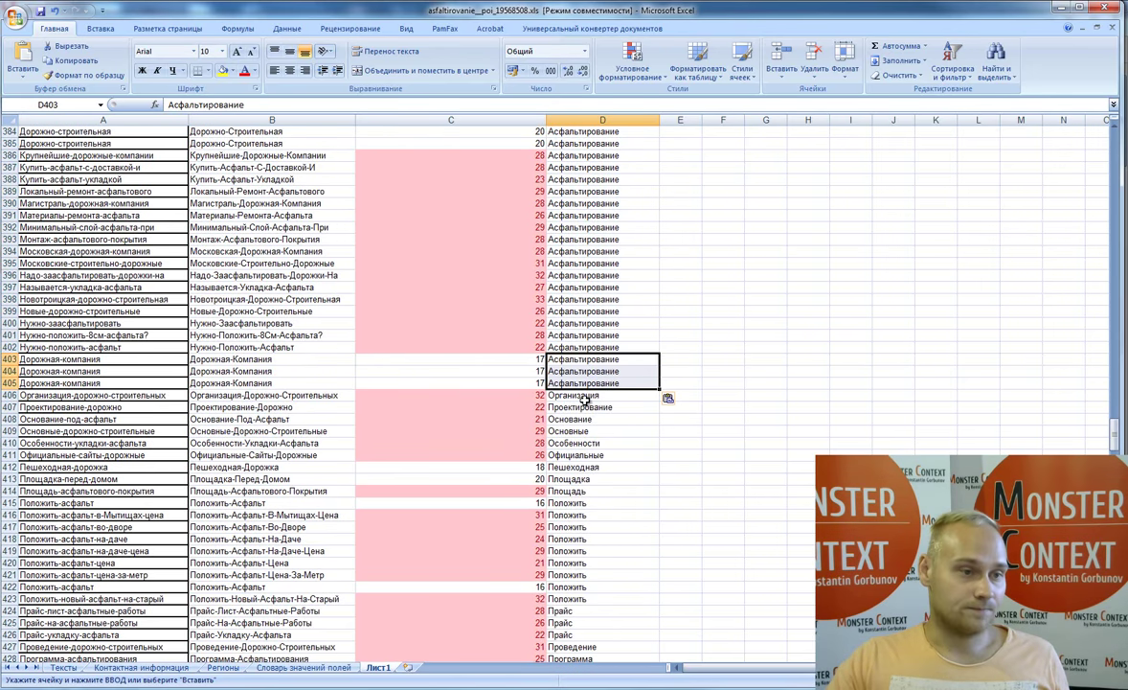
Step: Paste "Асфальтирование" over the entries in D664:D672 and look over the column down to its last row
{"action": "scroll", "coordinate": [546, 412], "scroll_direction": "down", "scroll_amount": 20}
{"action": "left_click_drag", "start_coordinate": [574, 443], "coordinate": [617, 521]}
{"action": "key", "text": "ctrl+v"}
{"action": "scroll", "coordinate": [661, 477], "scroll_direction": "down", "scroll_amount": 12}
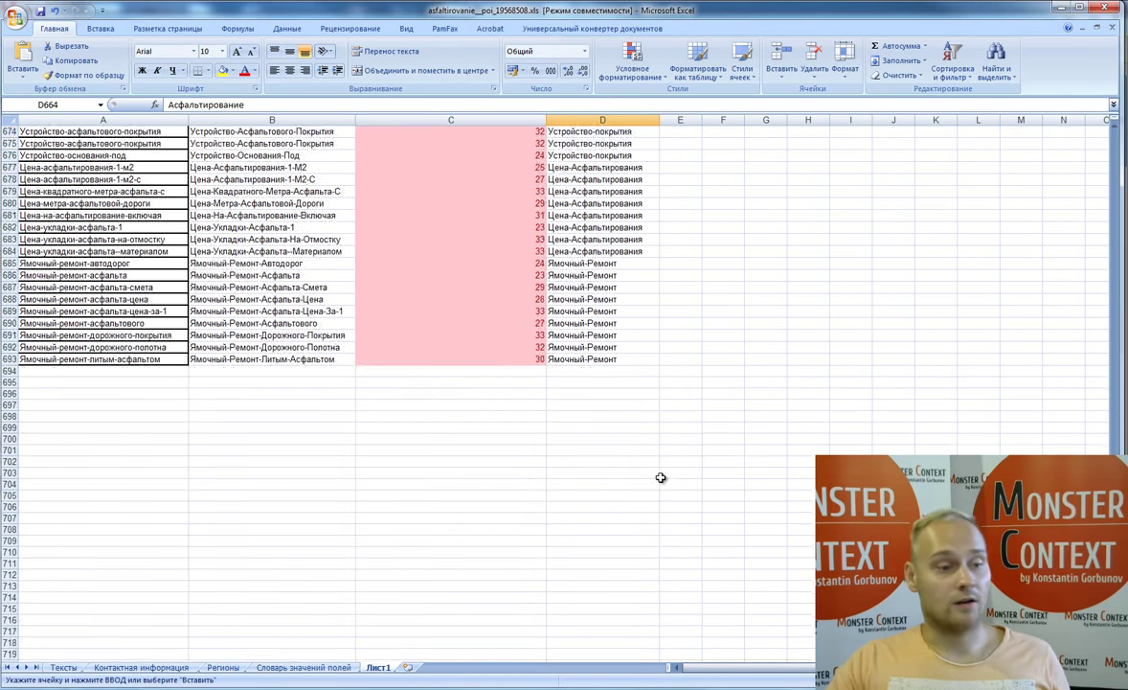
{"action": "scroll", "coordinate": [661, 477], "scroll_direction": "up", "scroll_amount": 5}
{"action": "left_click", "coordinate": [604, 419]}
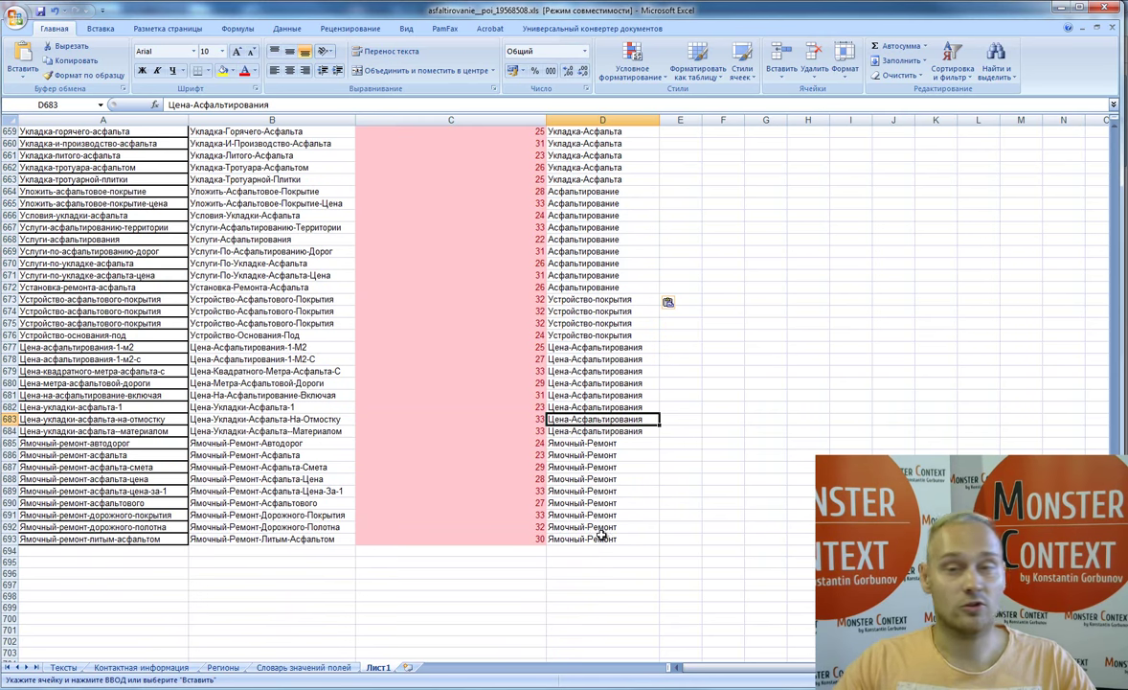
{"action": "left_click", "coordinate": [635, 370]}
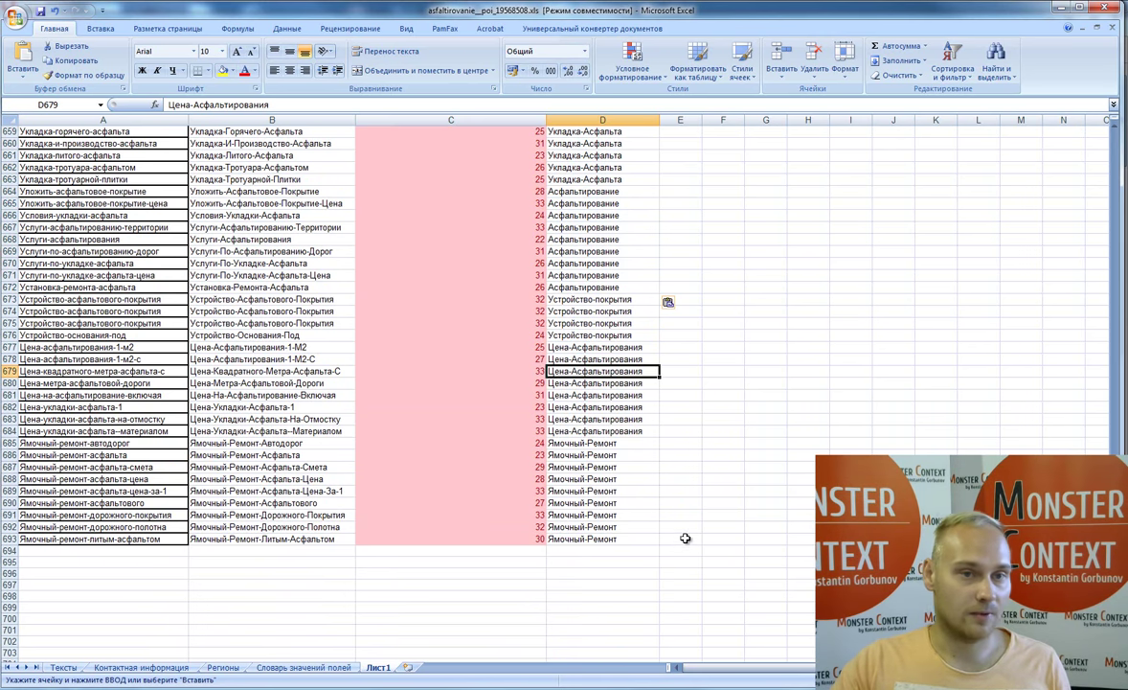
Step: Copy the text-length formula from C1 into E1 so it counts column D, and fill it down the column
{"action": "scroll", "coordinate": [685, 538], "scroll_direction": "up", "scroll_amount": 7}
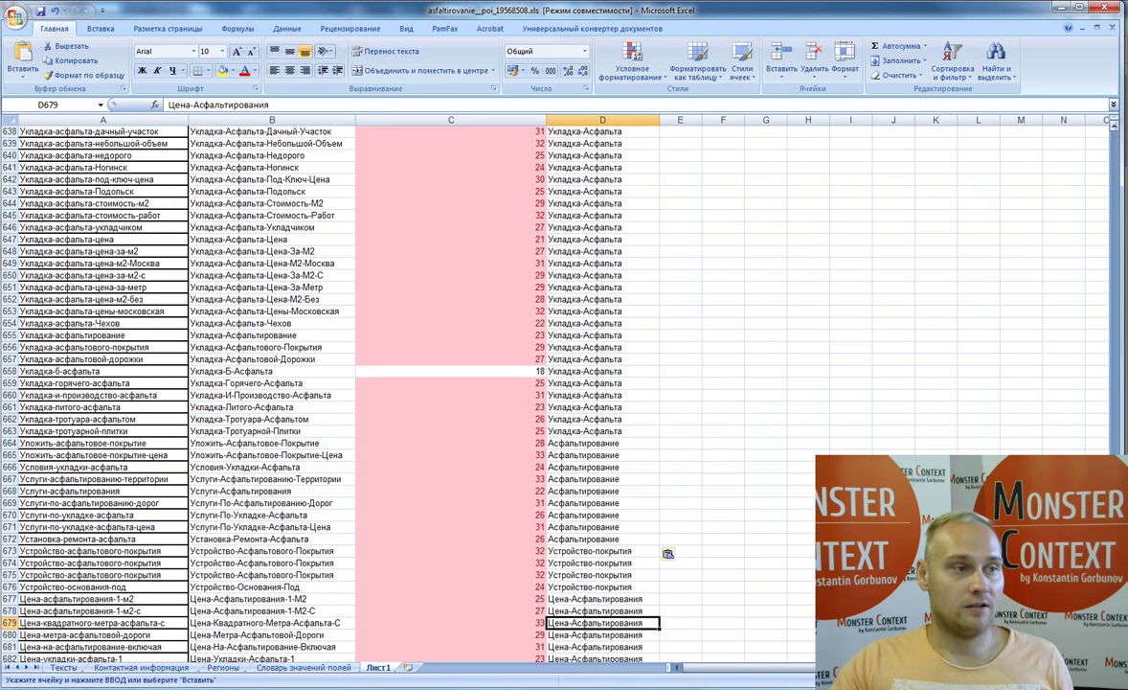
{"action": "scroll", "coordinate": [668, 554], "scroll_direction": "up", "scroll_amount": 20}
{"action": "left_click", "coordinate": [464, 134]}
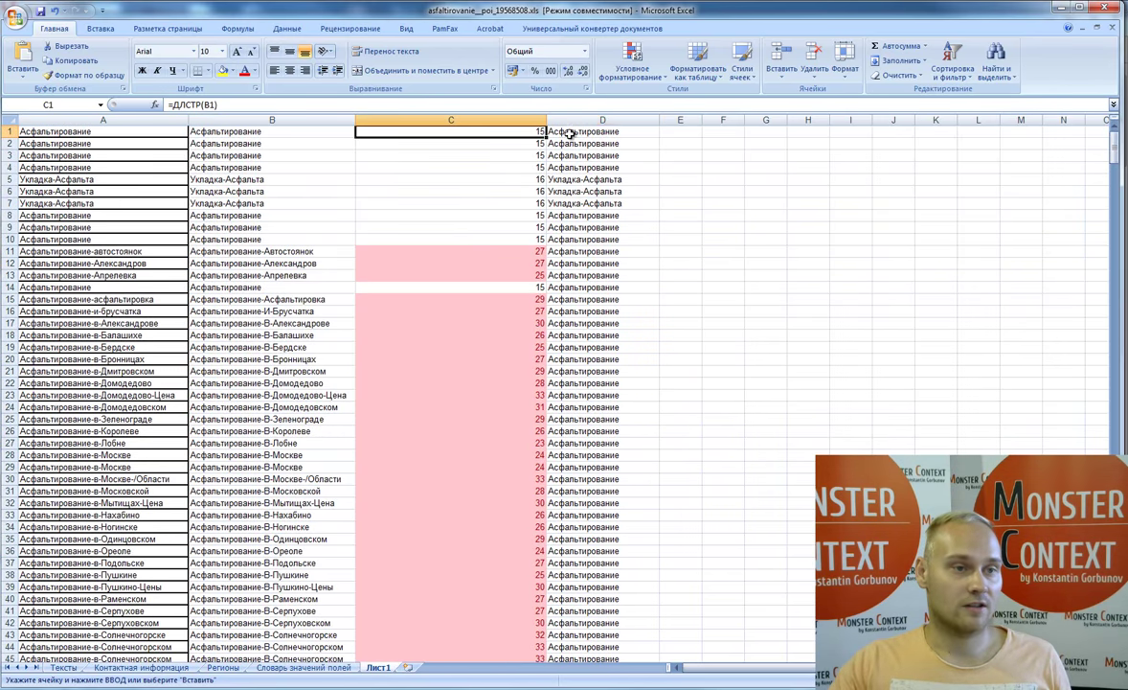
{"action": "key", "text": "ctrl+c"}
{"action": "left_click", "coordinate": [682, 131]}
{"action": "key", "text": "ctrl+v"}
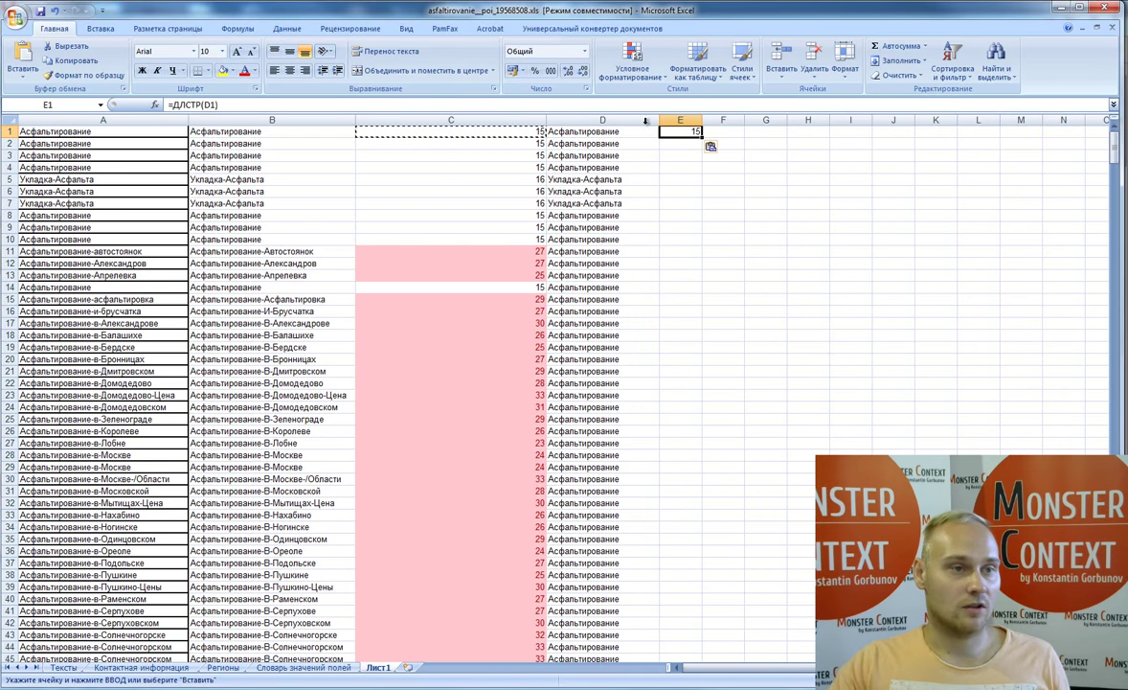
{"action": "double_click", "coordinate": [702, 137]}
{"action": "left_click", "coordinate": [690, 153]}
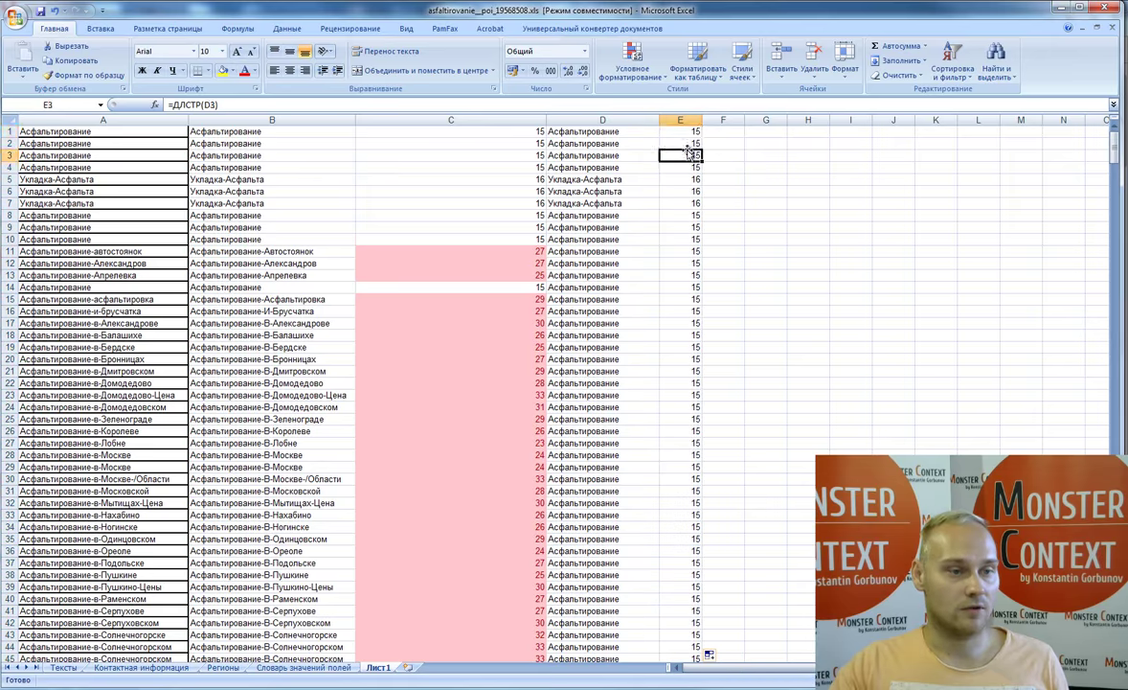
Step: Check the length formula in E1 and review the character counts of the shortened links in column D
{"action": "left_click", "coordinate": [675, 131]}
{"action": "left_click", "coordinate": [529, 135]}
{"action": "left_click", "coordinate": [670, 132]}
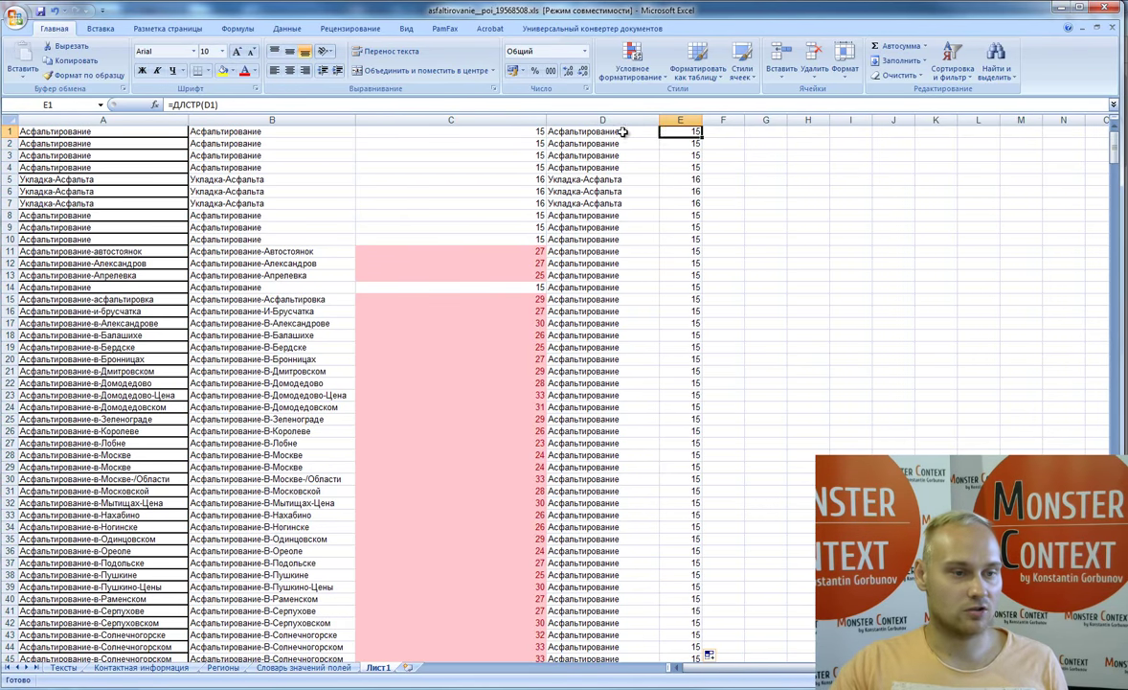
{"action": "left_click", "coordinate": [623, 132]}
{"action": "scroll", "coordinate": [780, 288], "scroll_direction": "down", "scroll_amount": 20}
{"action": "left_click_drag", "start_coordinate": [1114, 167], "coordinate": [1089, 131]}
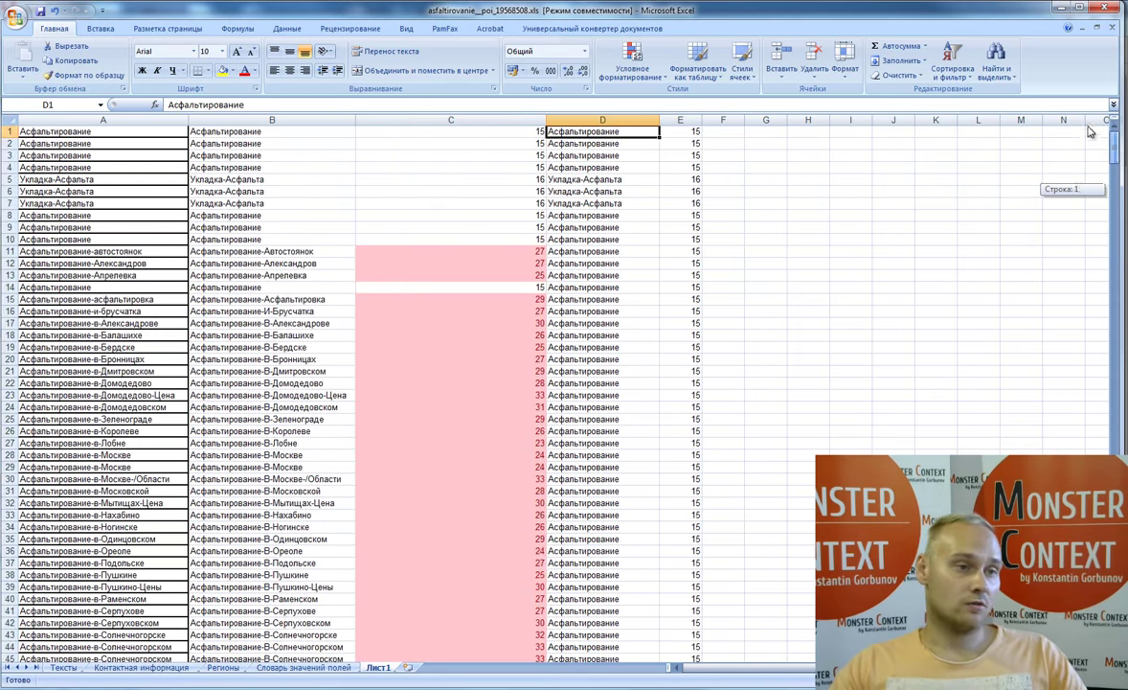
{"action": "left_click", "coordinate": [673, 146]}
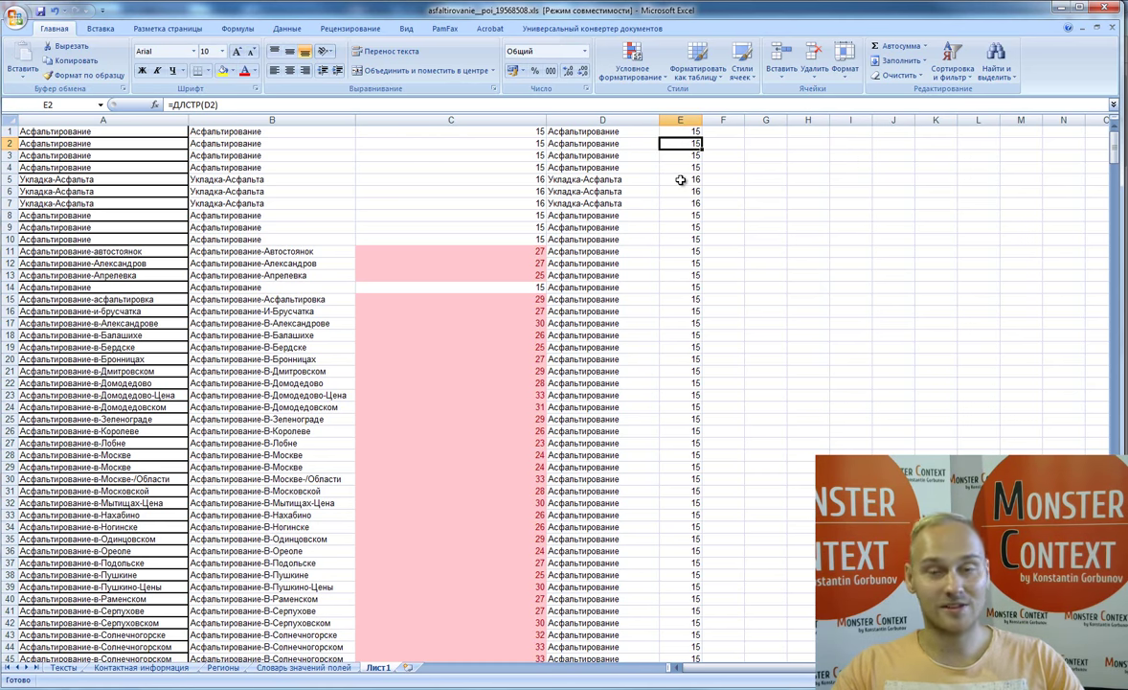
Step: Review the exported ad columns on the Тексты sheet and the shortened links with their lengths on Лист1
{"action": "key", "text": "ctrl+Page_Up"}
{"action": "key", "text": "ctrl+Page_Up"}
{"action": "key", "text": "ctrl+Page_Up"}
{"action": "key", "text": "ctrl+Page_Up"}
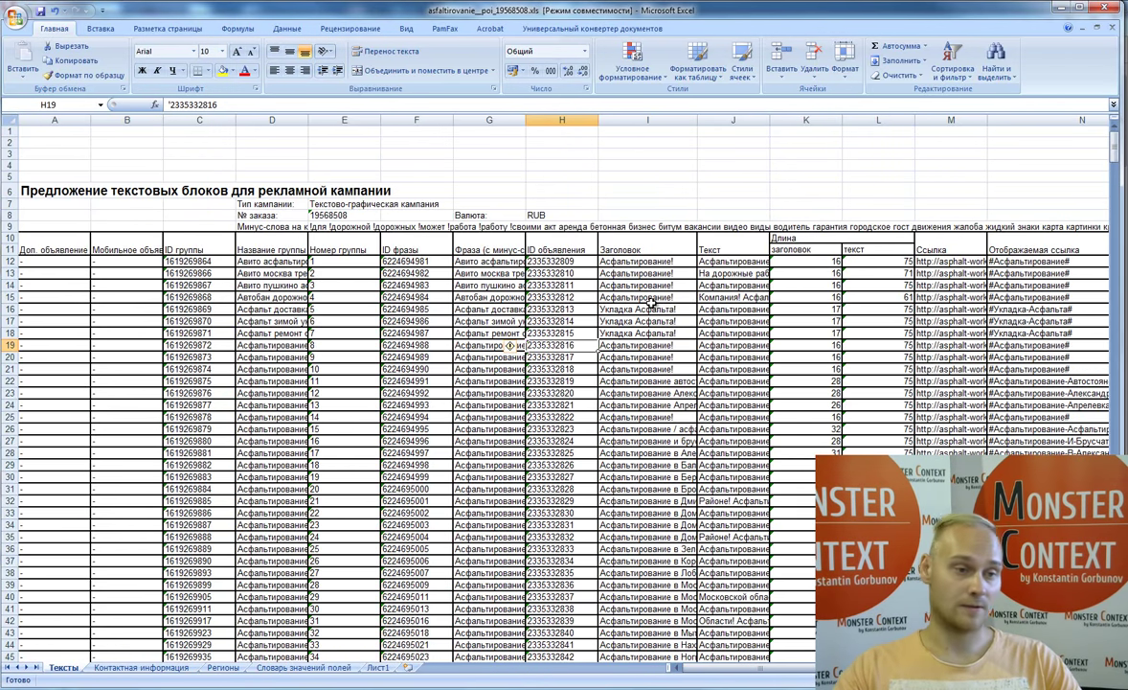
{"action": "scroll", "coordinate": [652, 301], "scroll_direction": "right", "scroll_amount": 1}
{"action": "left_click", "coordinate": [659, 261]}
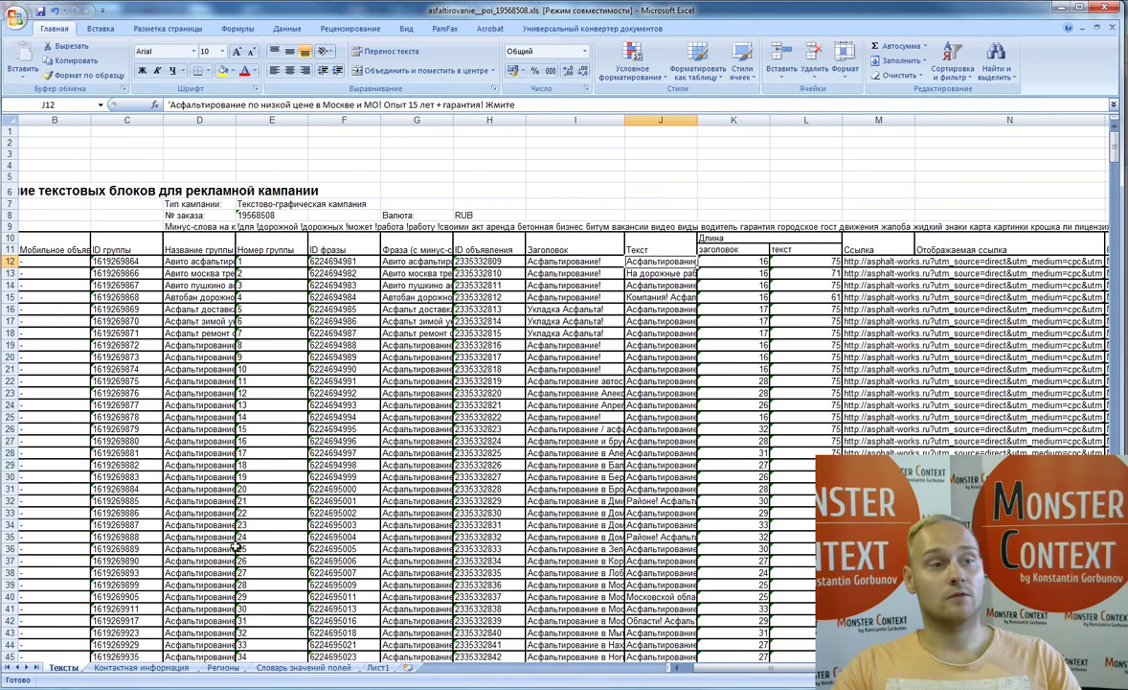
{"action": "left_click", "coordinate": [376, 668]}
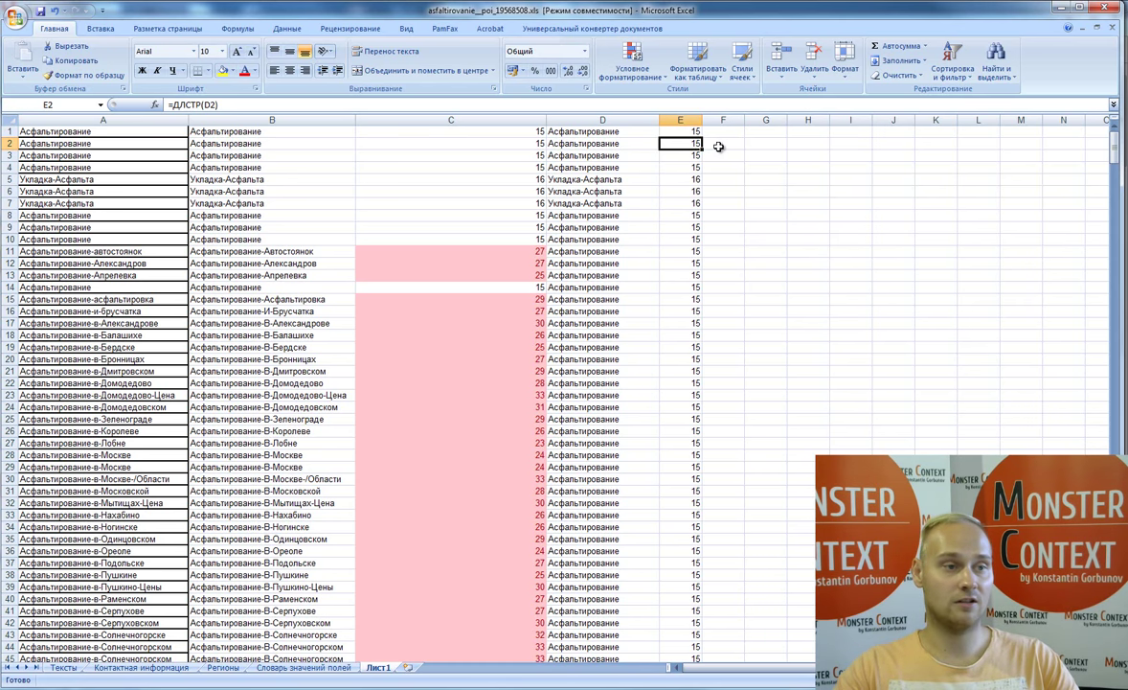
{"action": "scroll", "coordinate": [632, 223], "scroll_direction": "down", "scroll_amount": 18}
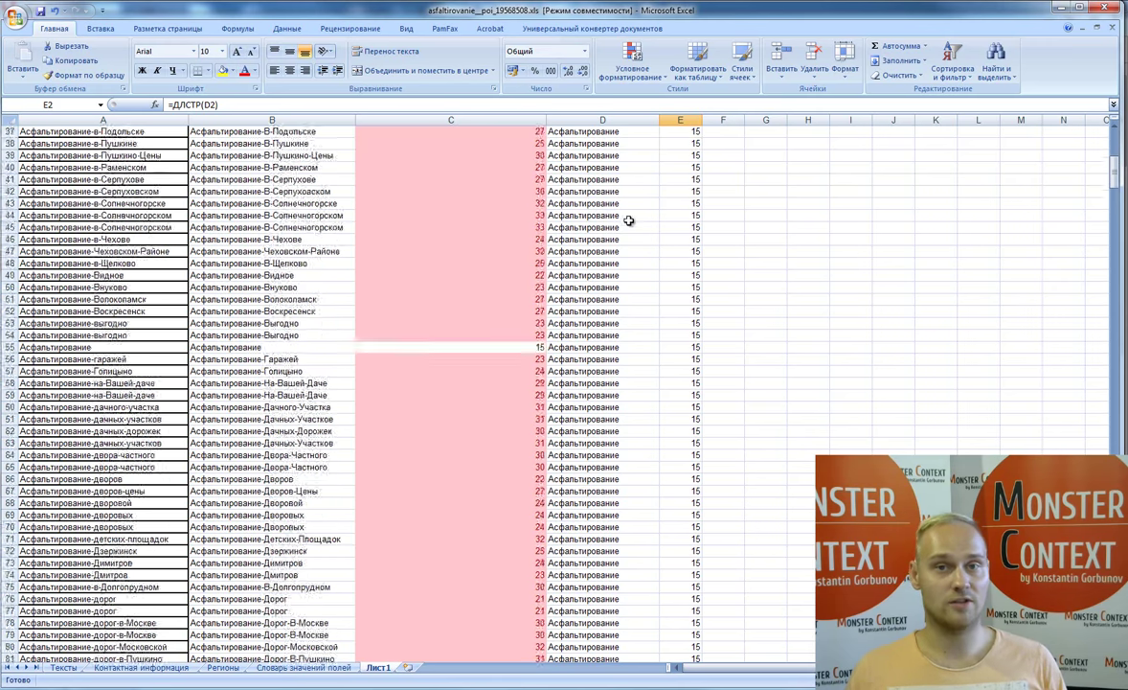
{"action": "scroll", "coordinate": [634, 230], "scroll_direction": "up", "scroll_amount": 18}
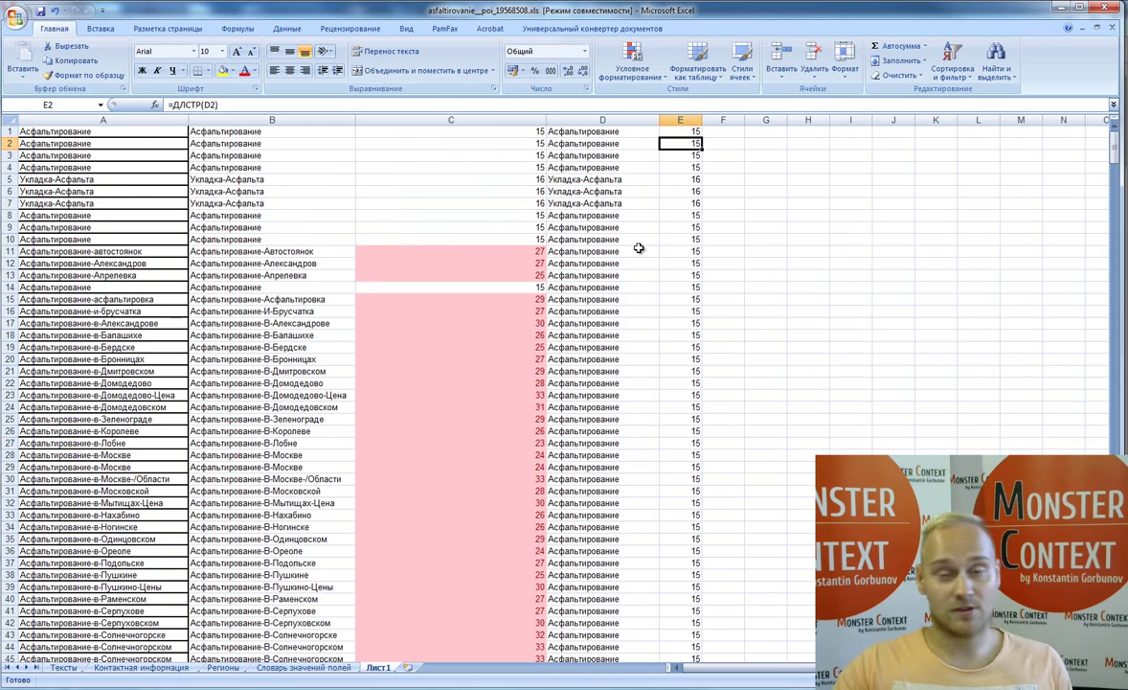
Step: Enter the formula ="#"&D1&"#" in F1 to wrap the shortened link from column D in hash signs
{"action": "key", "text": "Up"}
{"action": "key", "text": "Right"}
{"action": "type", "text": "="}
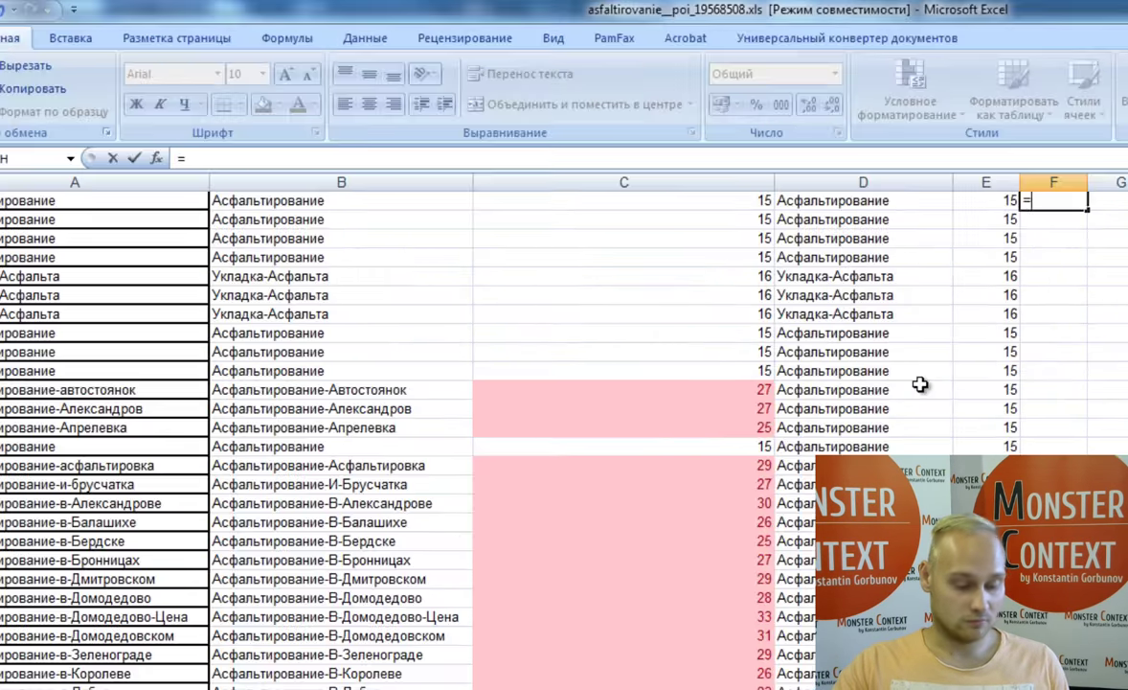
{"action": "type", "text": "\""}
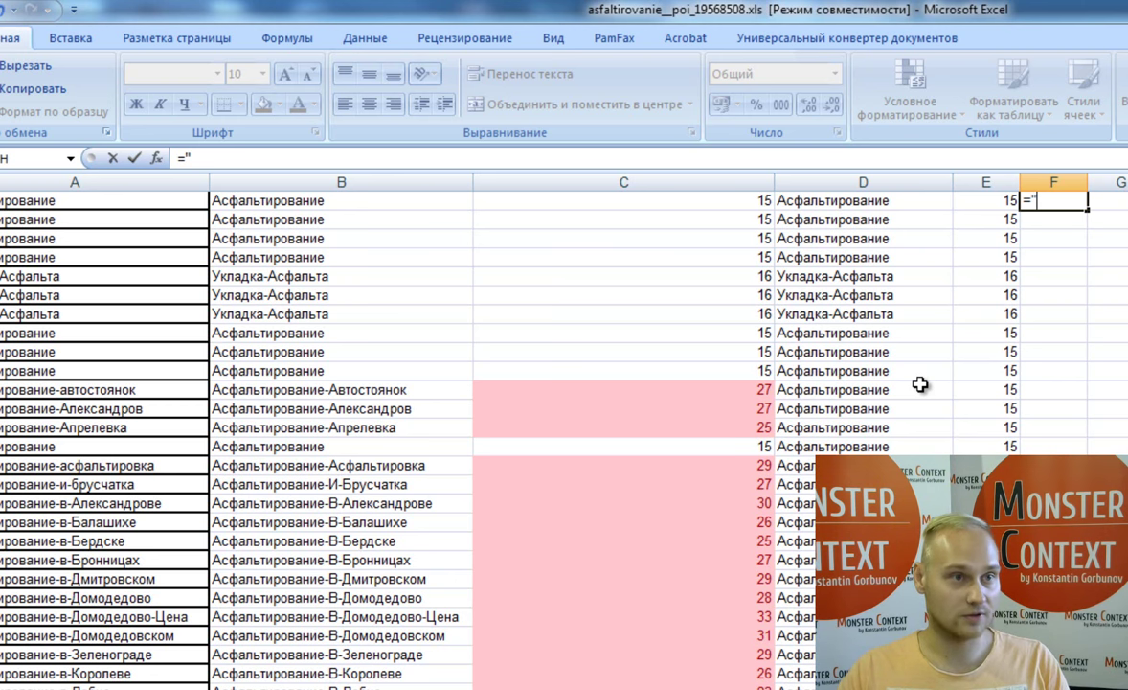
{"action": "type", "text": "#"}
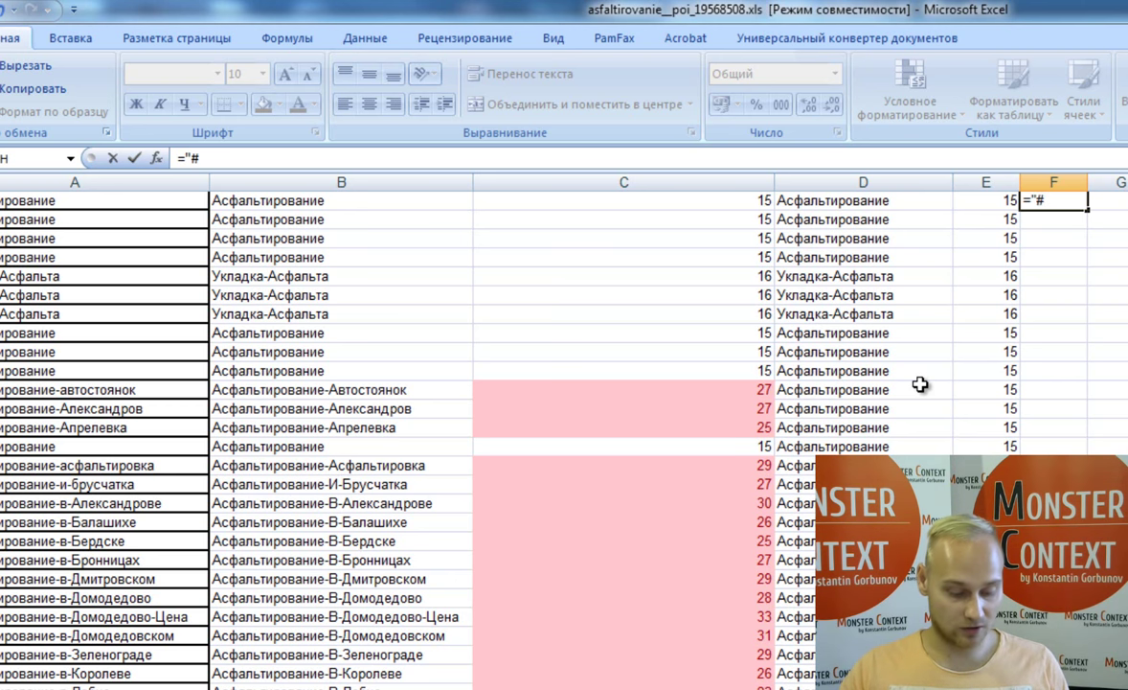
{"action": "type", "text": "\""}
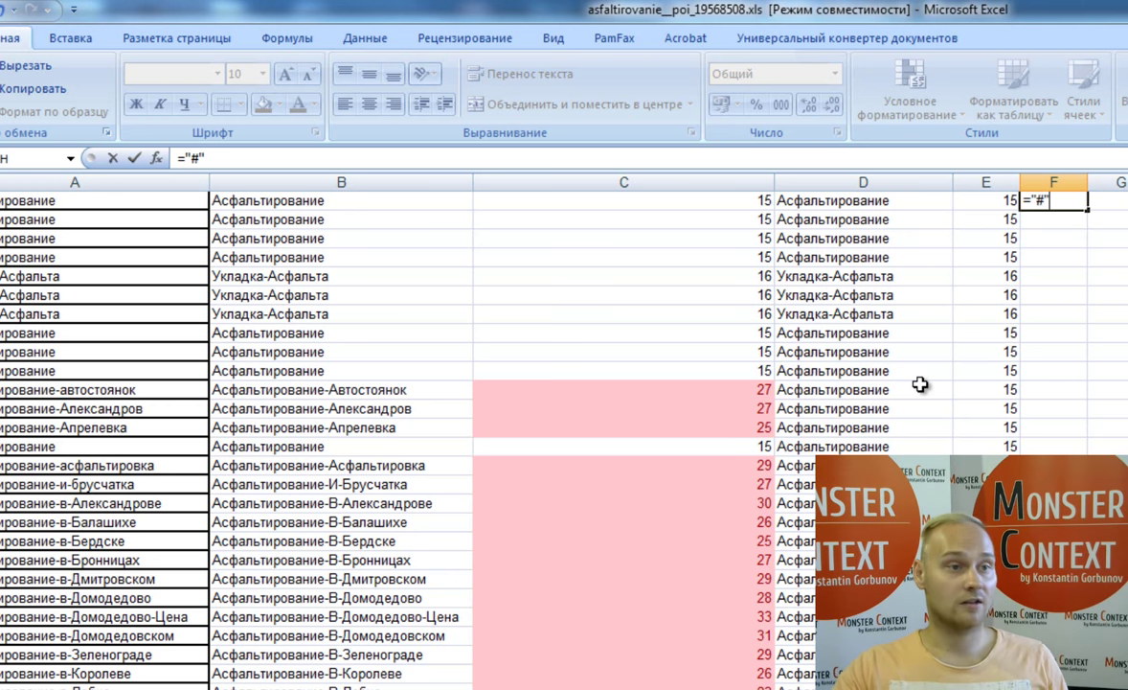
{"action": "type", "text": "&"}
{"action": "left_click", "coordinate": [881, 202]}
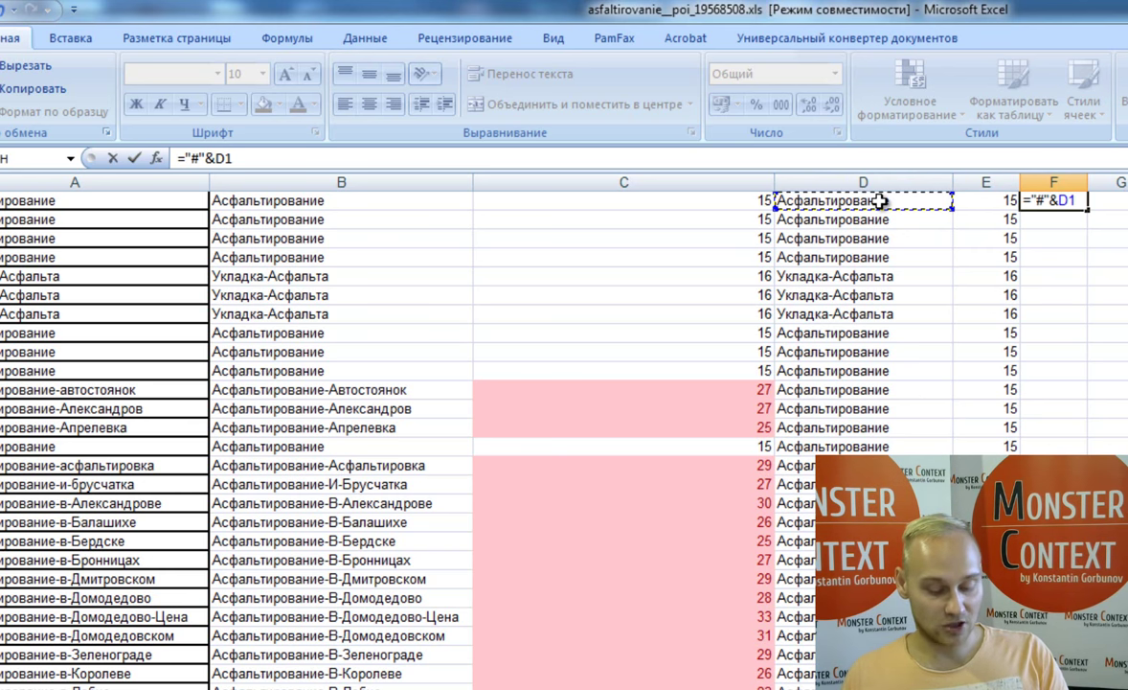
{"action": "type", "text": "&\""}
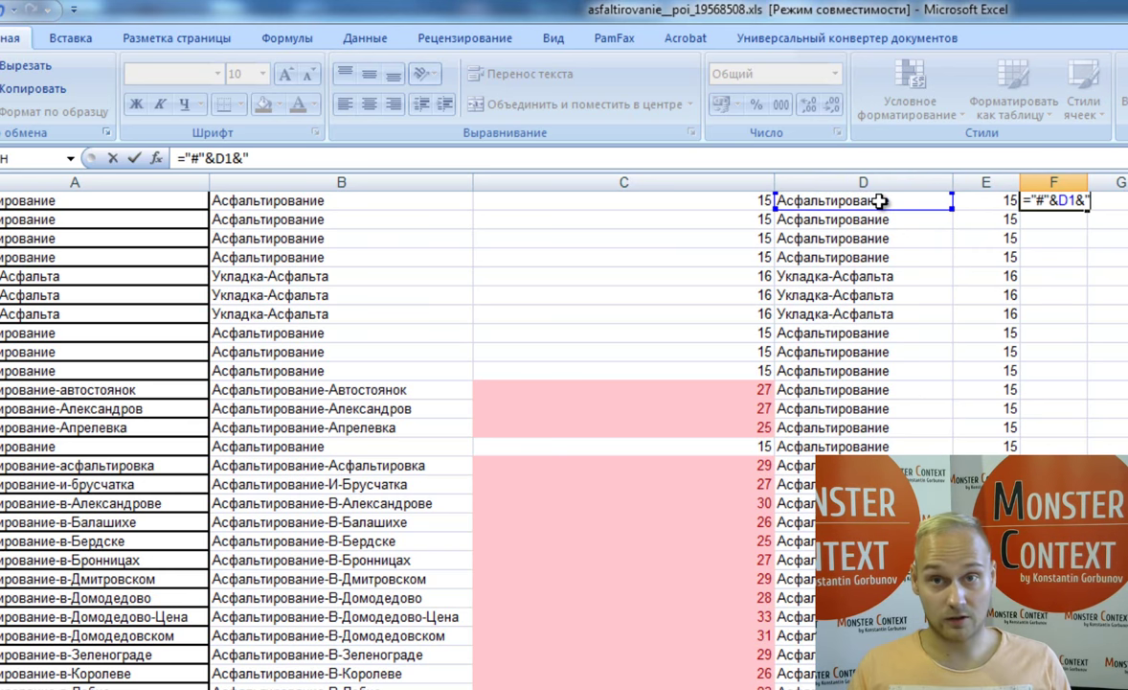
{"action": "type", "text": "\""}
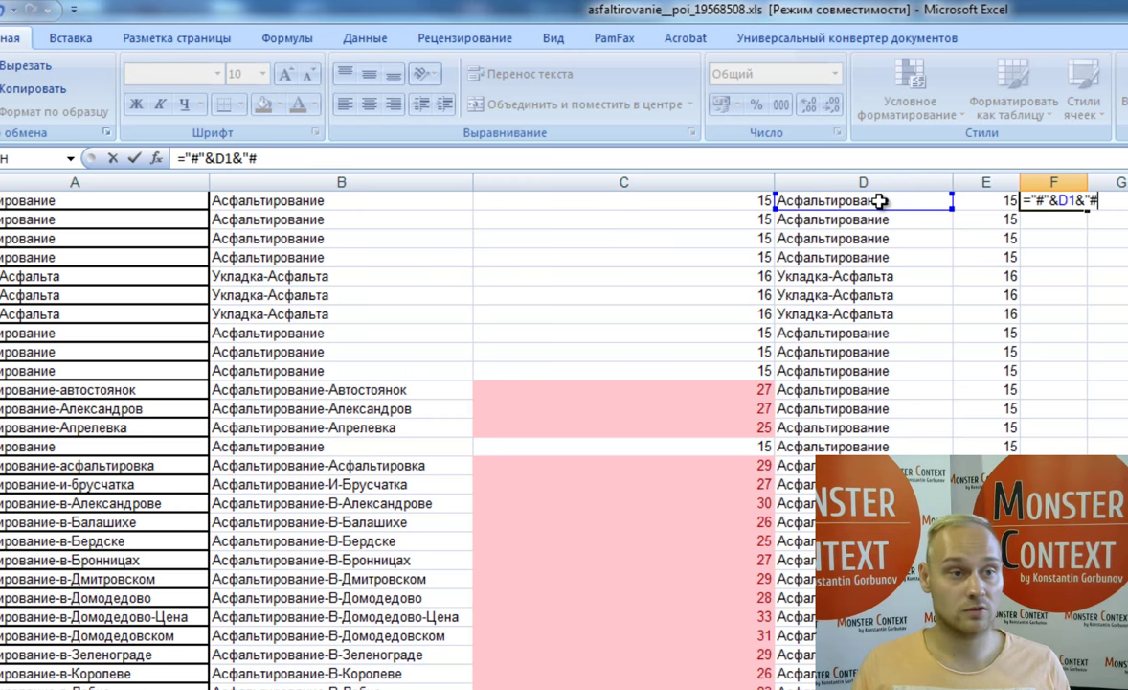
{"action": "key", "text": "Return"}
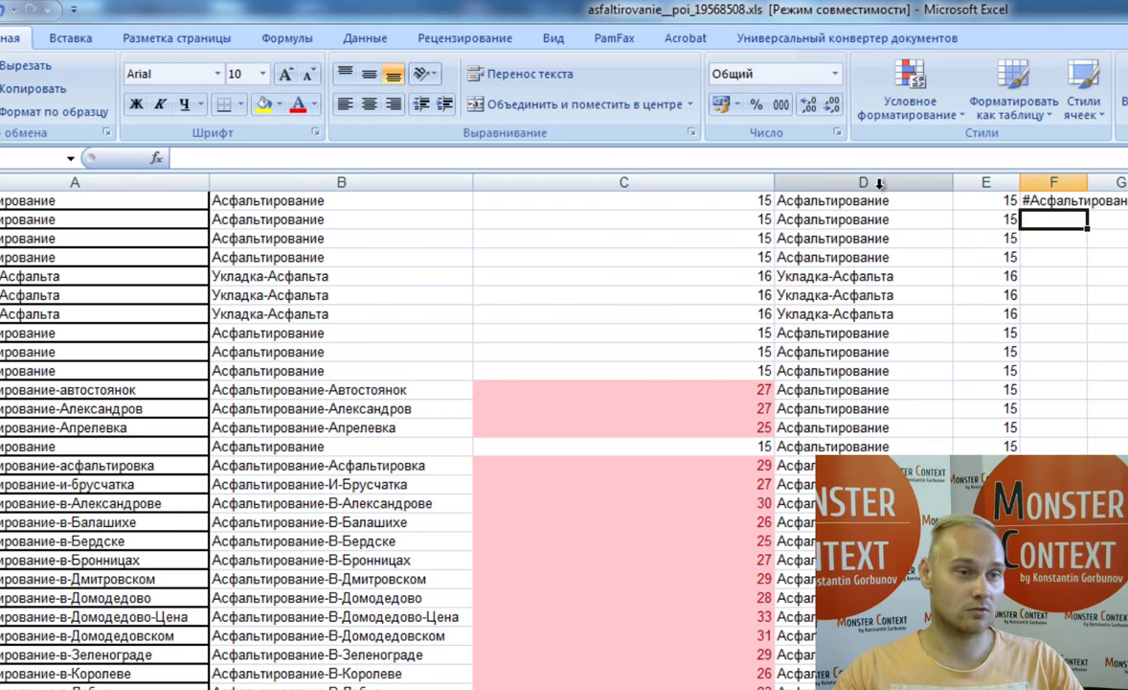
Step: Fill the F1 formula down column F and widen the column so the hash-wrapped links fit
{"action": "left_click", "coordinate": [1026, 200]}
{"action": "double_click", "coordinate": [1087, 215]}
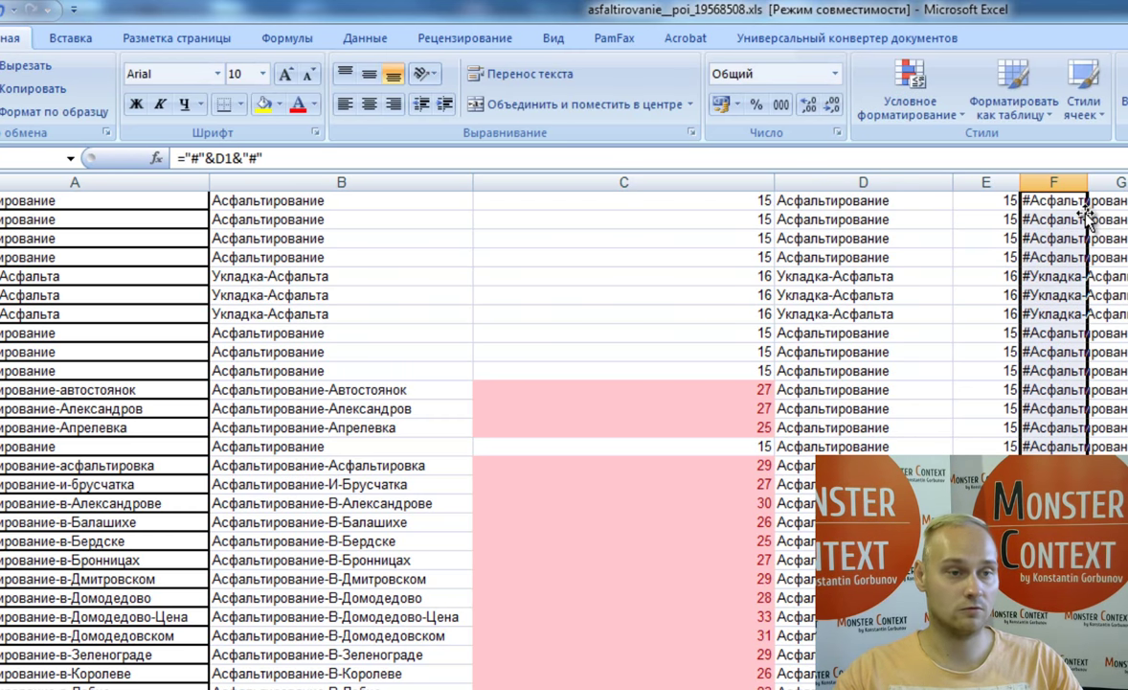
{"action": "scroll", "coordinate": [1120, 345], "scroll_direction": "down", "scroll_amount": 20}
{"action": "scroll", "coordinate": [879, 241], "scroll_direction": "down", "scroll_amount": 15}
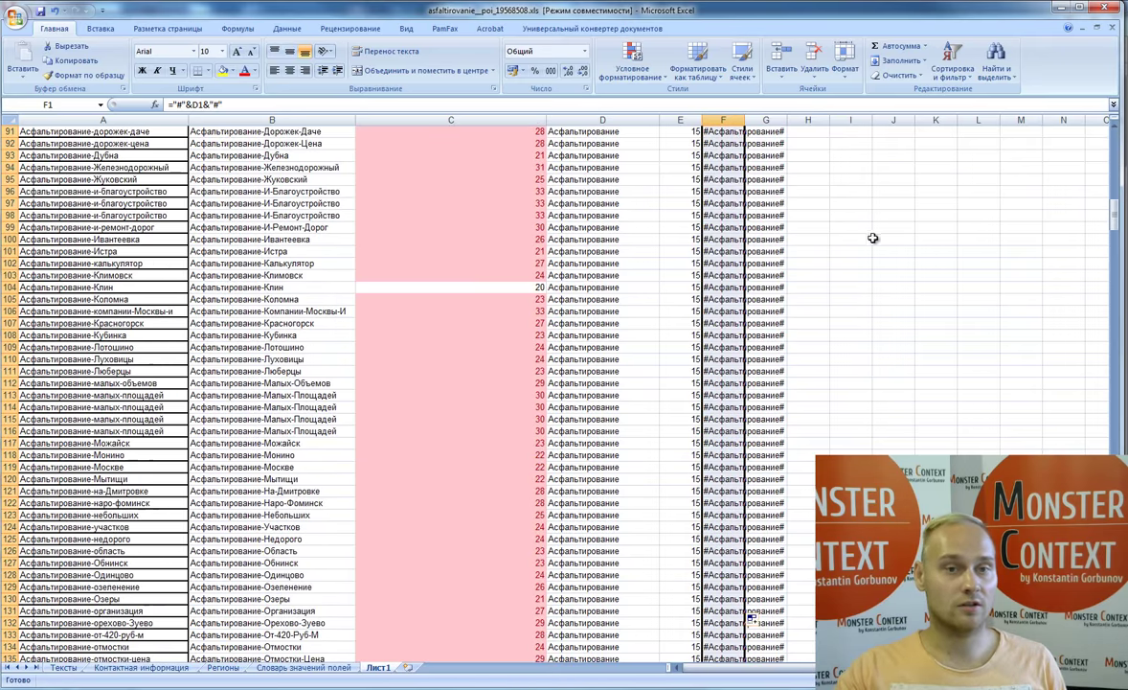
{"action": "left_click_drag", "start_coordinate": [1114, 216], "coordinate": [1111, 154]}
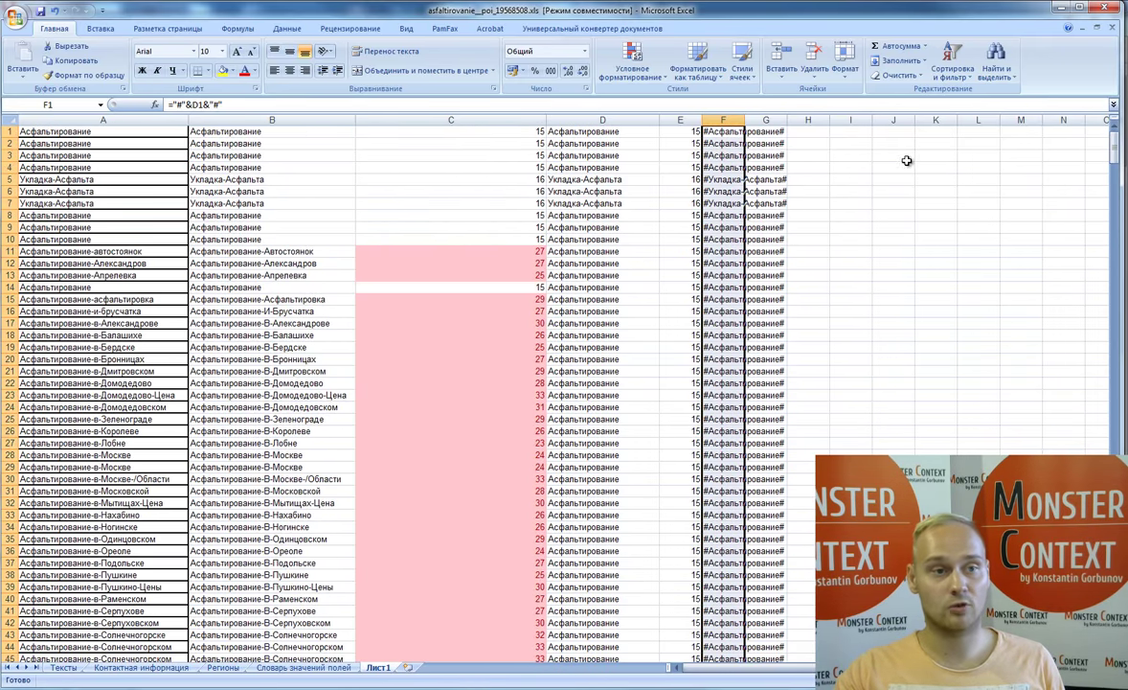
{"action": "left_click_drag", "start_coordinate": [745, 121], "coordinate": [824, 125]}
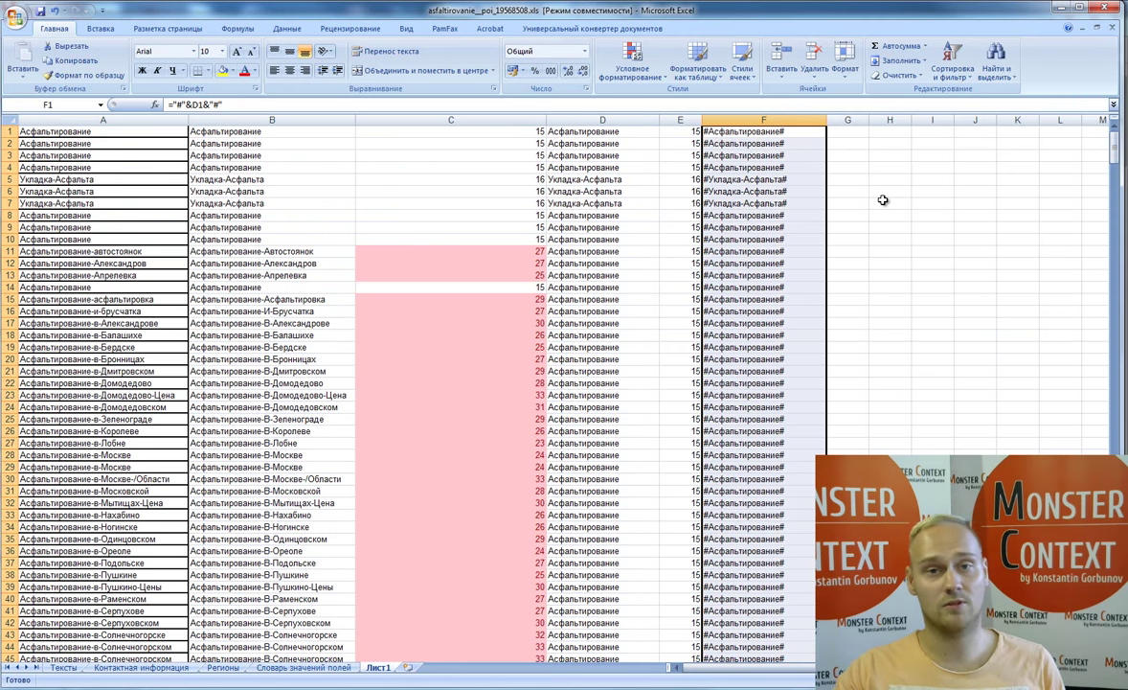
{"action": "scroll", "coordinate": [884, 240], "scroll_direction": "down", "scroll_amount": 18}
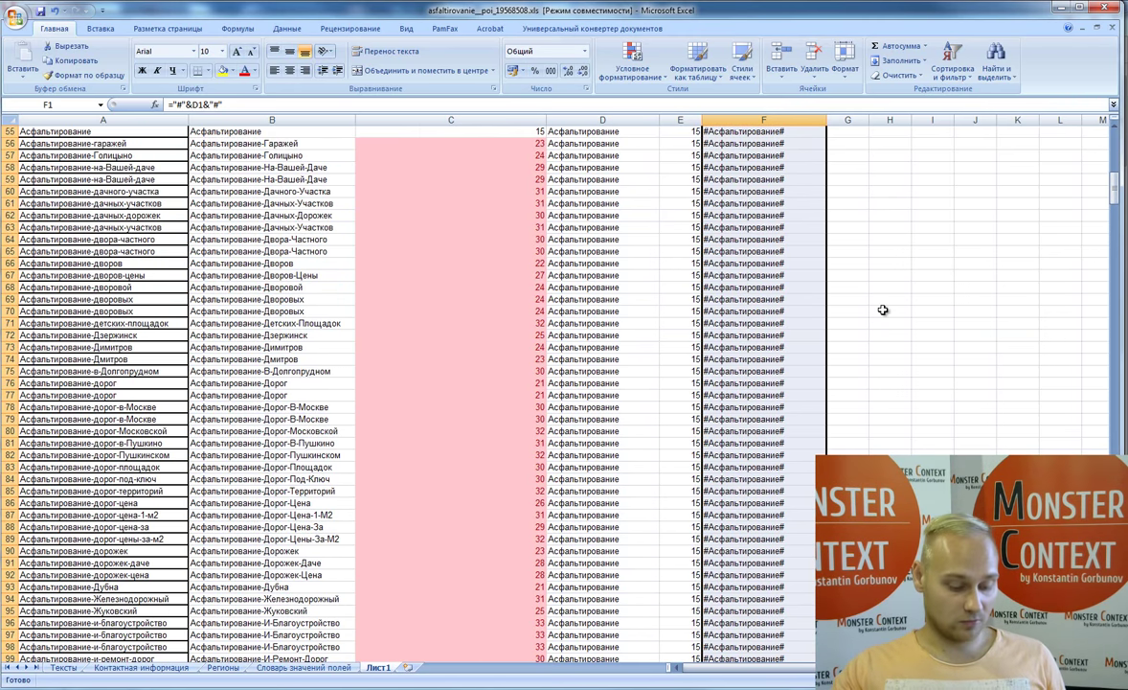
{"action": "scroll", "coordinate": [883, 310], "scroll_direction": "down", "scroll_amount": 20}
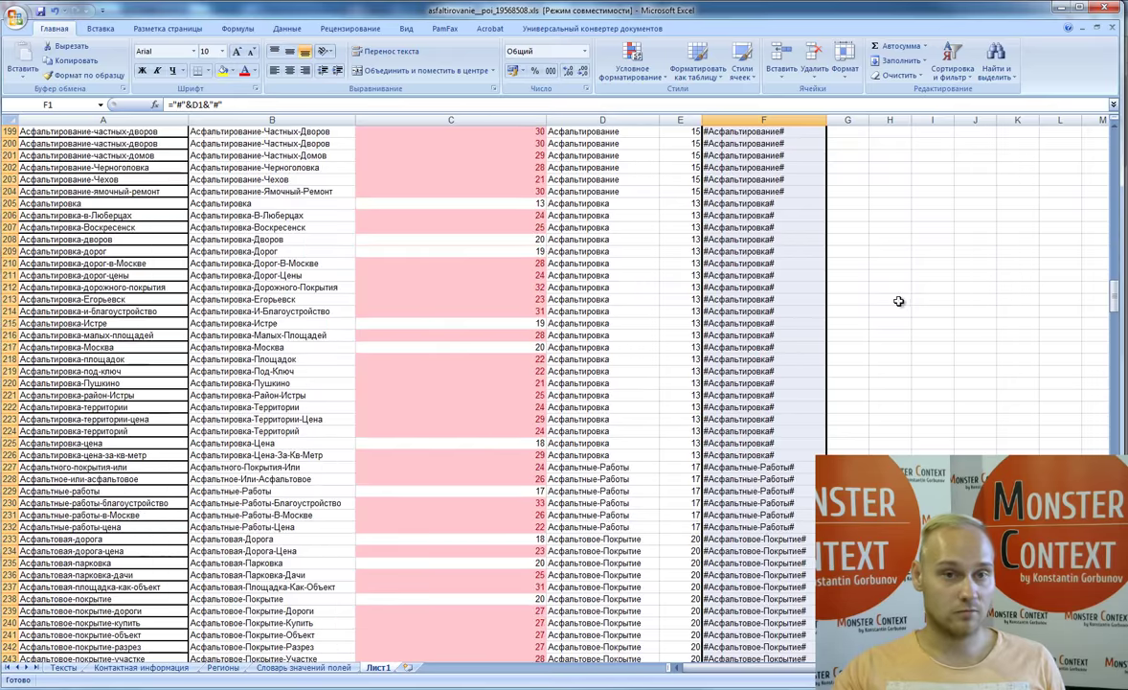
{"action": "left_click_drag", "start_coordinate": [1114, 292], "coordinate": [1114, 144]}
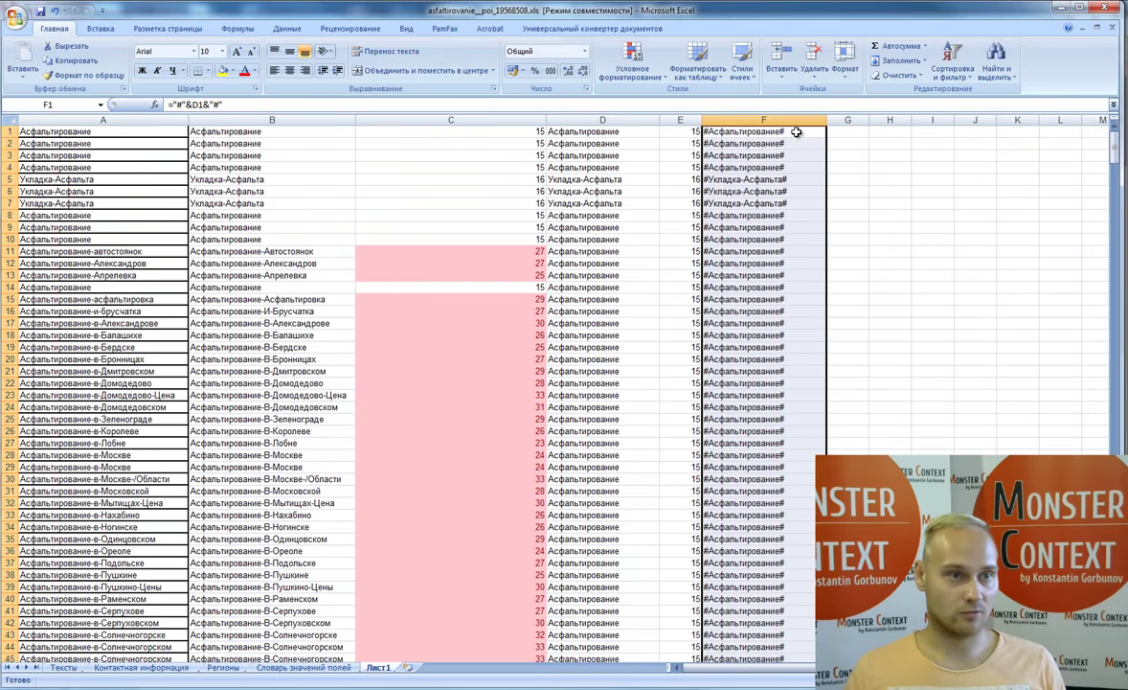
Step: Copy the hash-wrapped links from column F and paste them as values into the Отображаемая ссылка column of the Тексты sheet, starting at N12
{"action": "scroll", "coordinate": [796, 132], "scroll_direction": "down", "scroll_amount": 20}
{"action": "left_click_drag", "start_coordinate": [796, 132], "coordinate": [796, 132]}
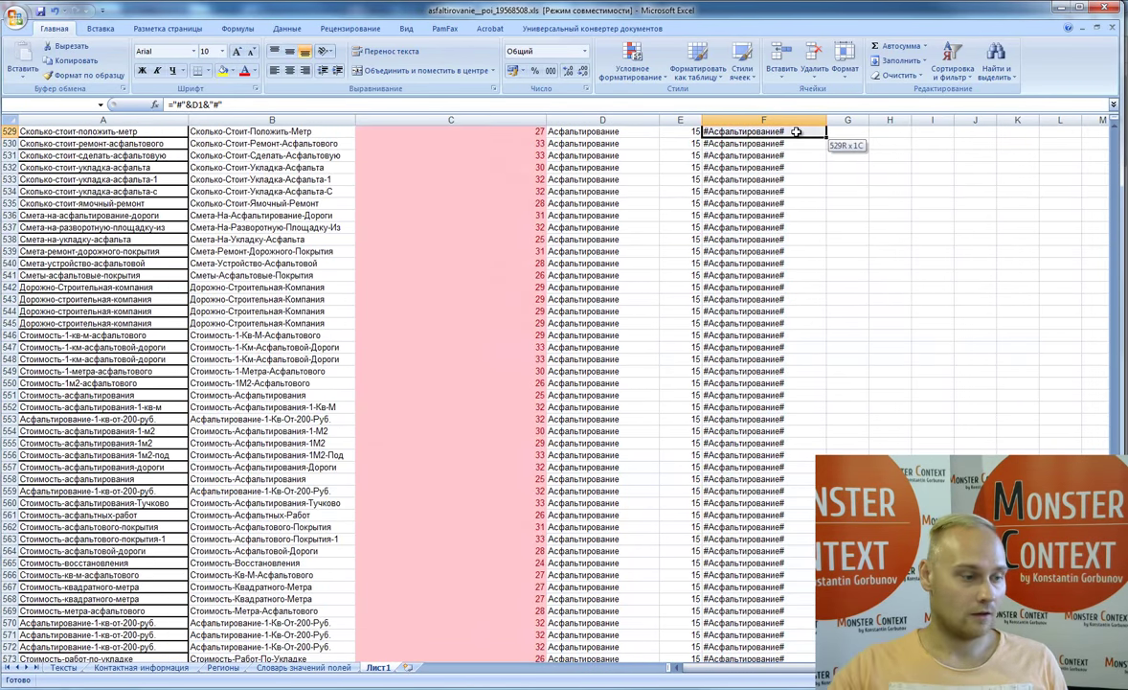
{"action": "key", "text": "ctrl+c"}
{"action": "key", "text": "ctrl+Page_Up"}
{"action": "key", "text": "ctrl+Page_Up"}
{"action": "key", "text": "ctrl+Page_Up"}
{"action": "key", "text": "ctrl+Page_Up"}
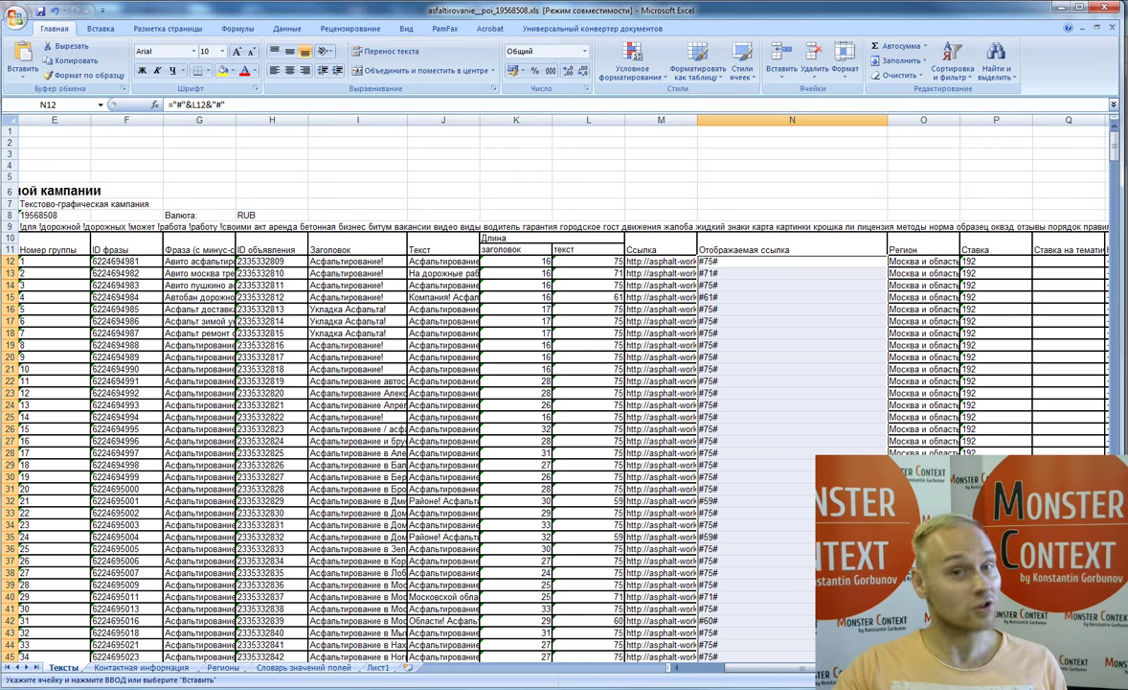
{"action": "key", "text": "ctrl+v"}
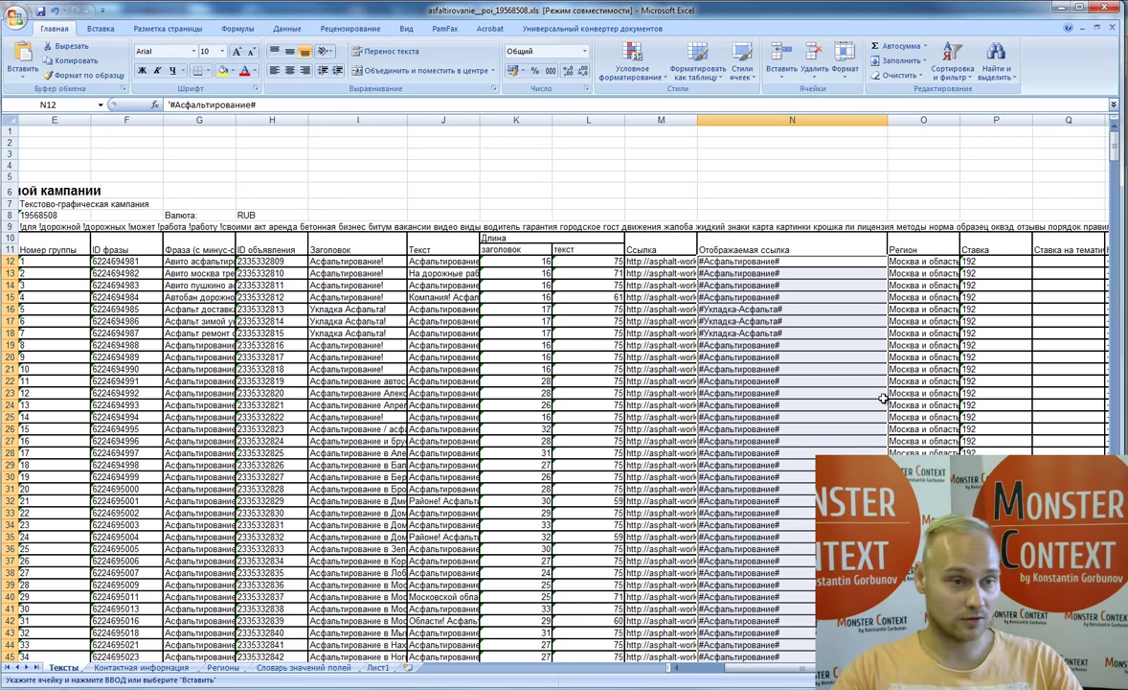
Step: Look over the pasted display links and copy the entire Тексты sheet
{"action": "scroll", "coordinate": [824, 301], "scroll_direction": "down", "scroll_amount": 4}
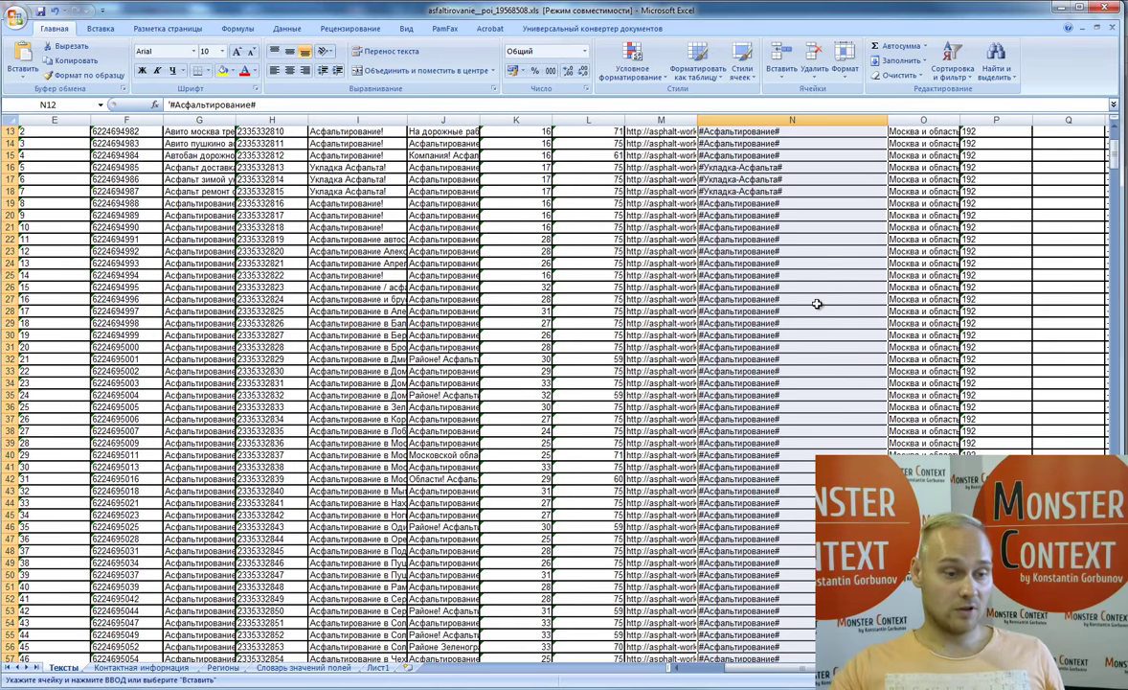
{"action": "scroll", "coordinate": [817, 303], "scroll_direction": "down", "scroll_amount": 17}
{"action": "left_click", "coordinate": [651, 311]}
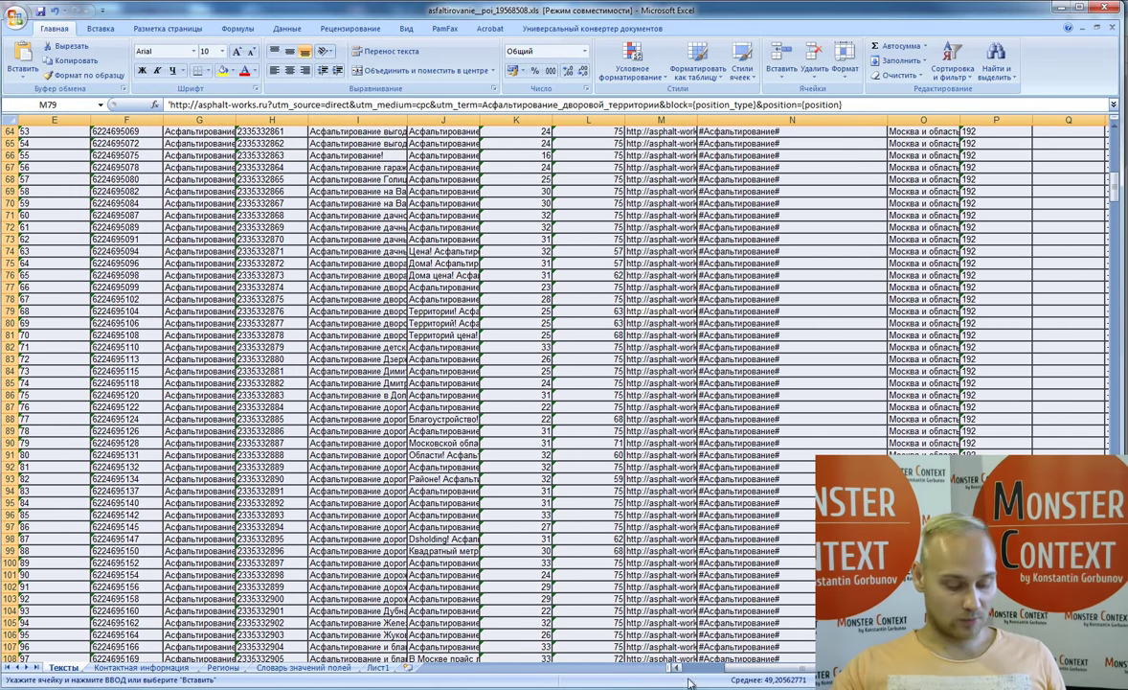
{"action": "scroll", "coordinate": [637, 623], "scroll_direction": "left", "scroll_amount": 2}
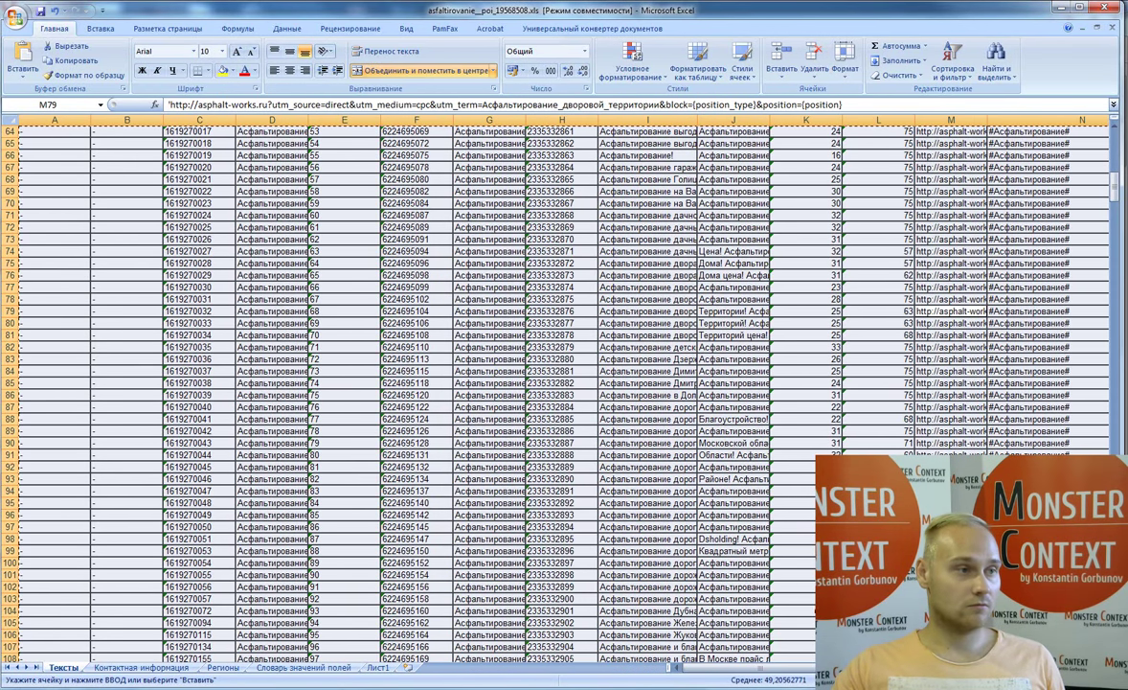
Step: Switch to Direct Commander, import the copied table into the original campaign with overwriting and its clarifications included, and widen the Отображаемая ссылка column
{"action": "key", "text": "alt+Tab"}
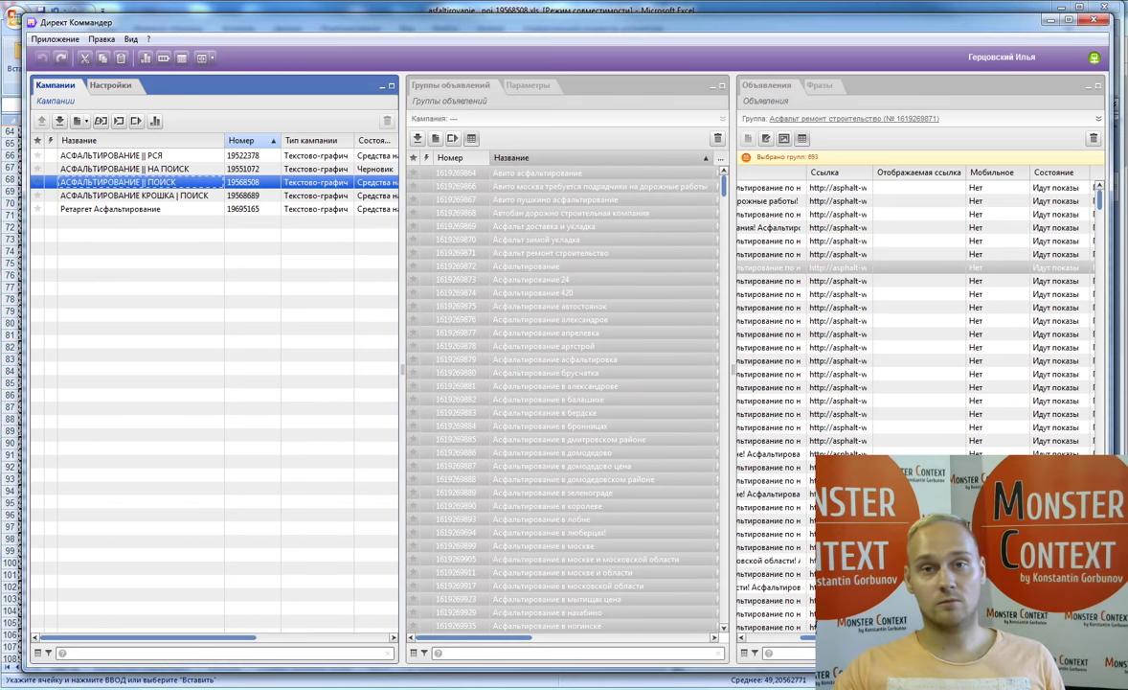
{"action": "left_click", "coordinate": [117, 123]}
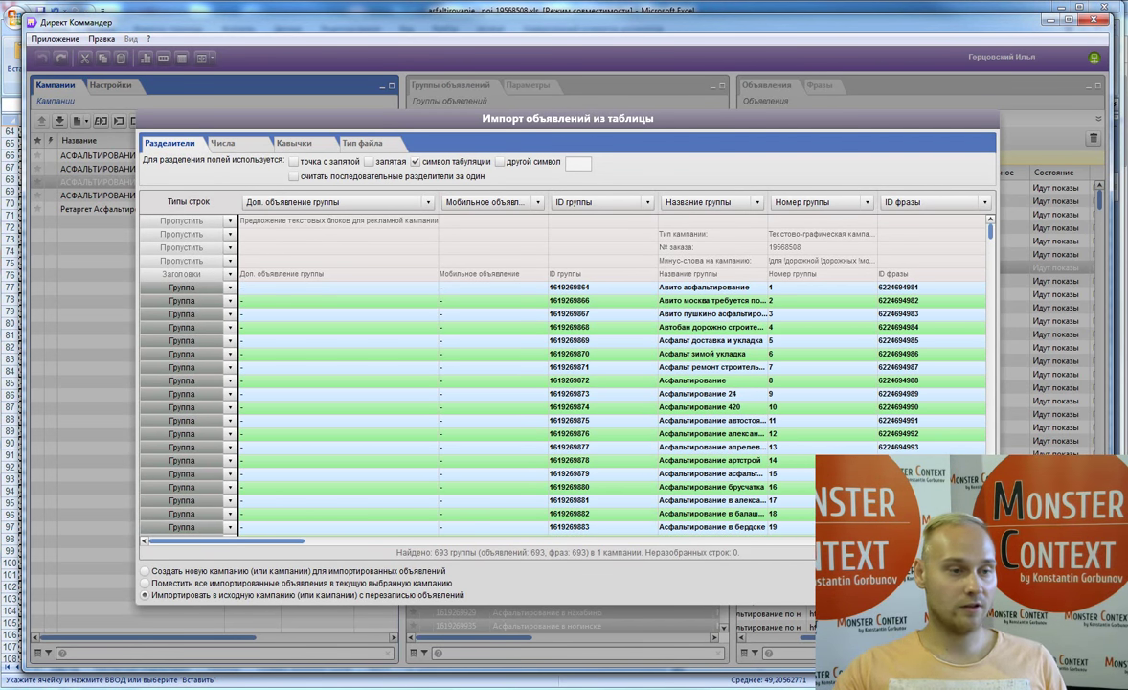
{"action": "left_click", "coordinate": [920, 587]}
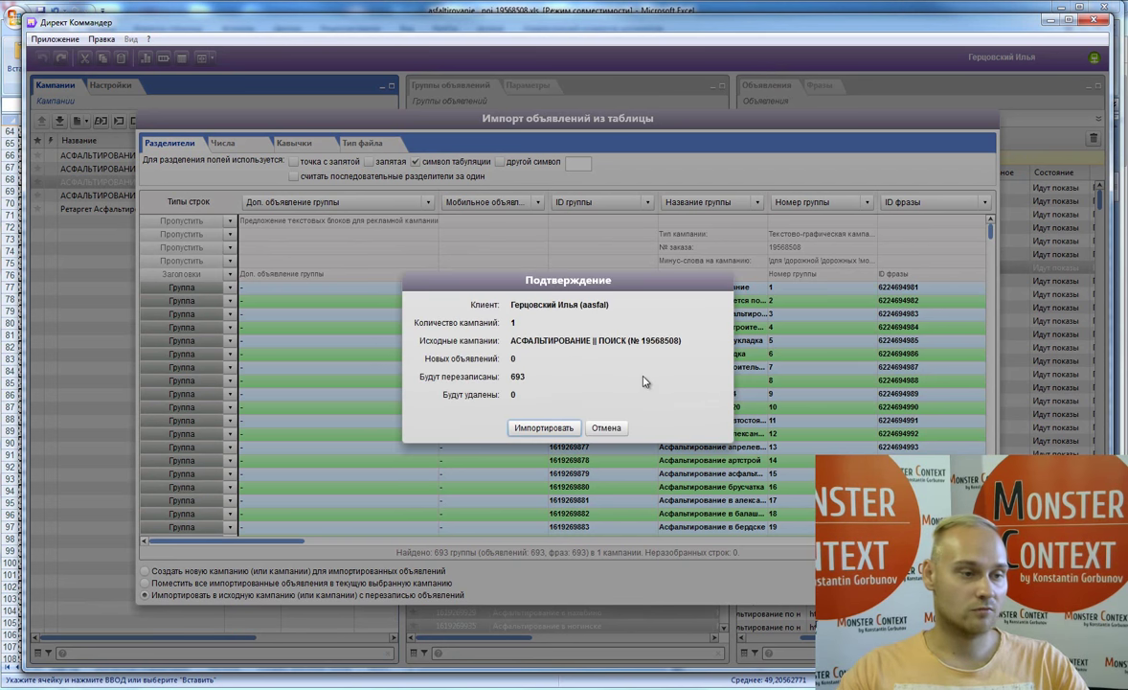
{"action": "left_click", "coordinate": [532, 428]}
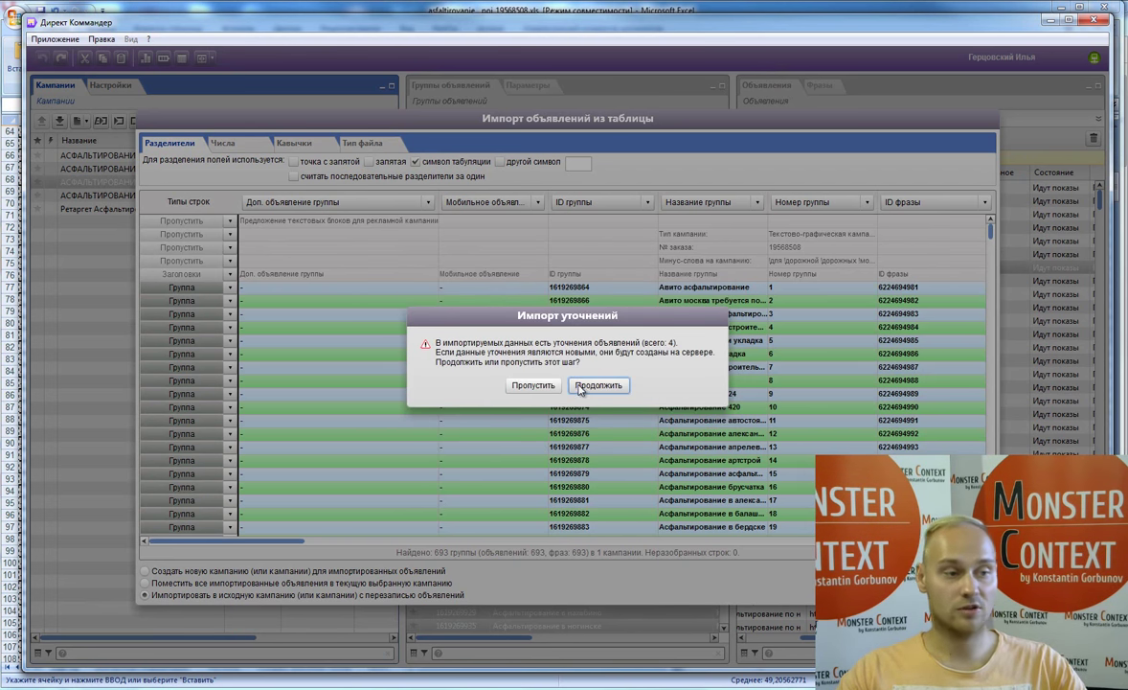
{"action": "left_click", "coordinate": [585, 387]}
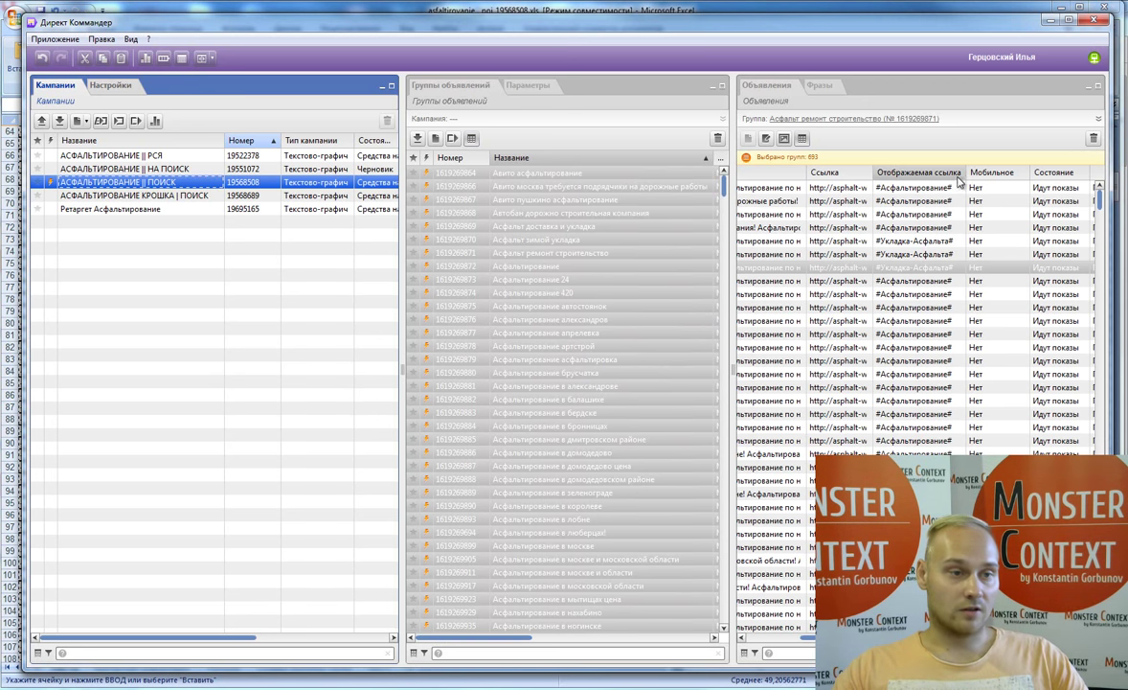
{"action": "left_click", "coordinate": [889, 157]}
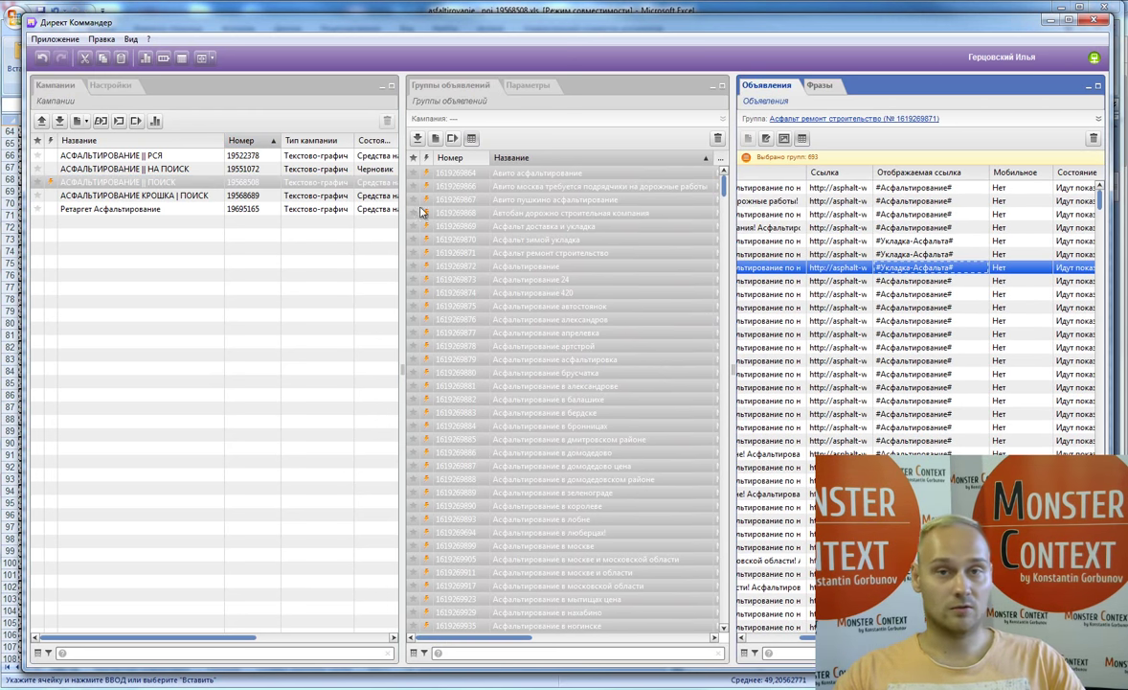
Step: Select the campaign "АСФАЛЬТИРОВАНИЕ || ПОИСК" and send its changes to the server
{"action": "left_click", "coordinate": [156, 171]}
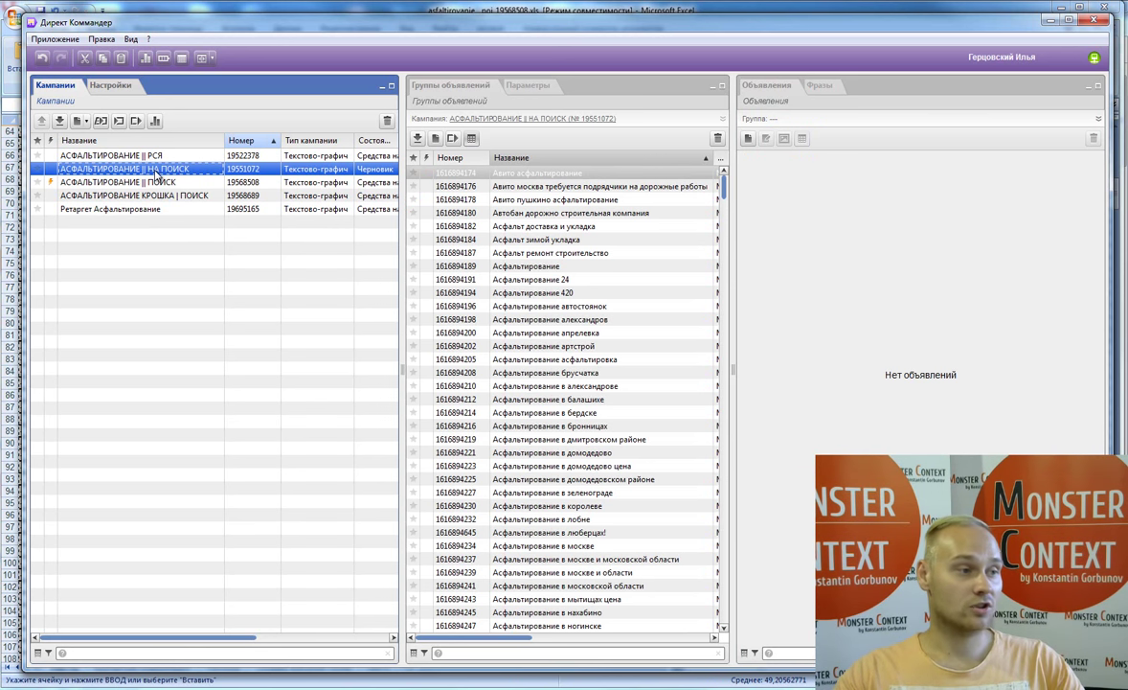
{"action": "left_click", "coordinate": [150, 194]}
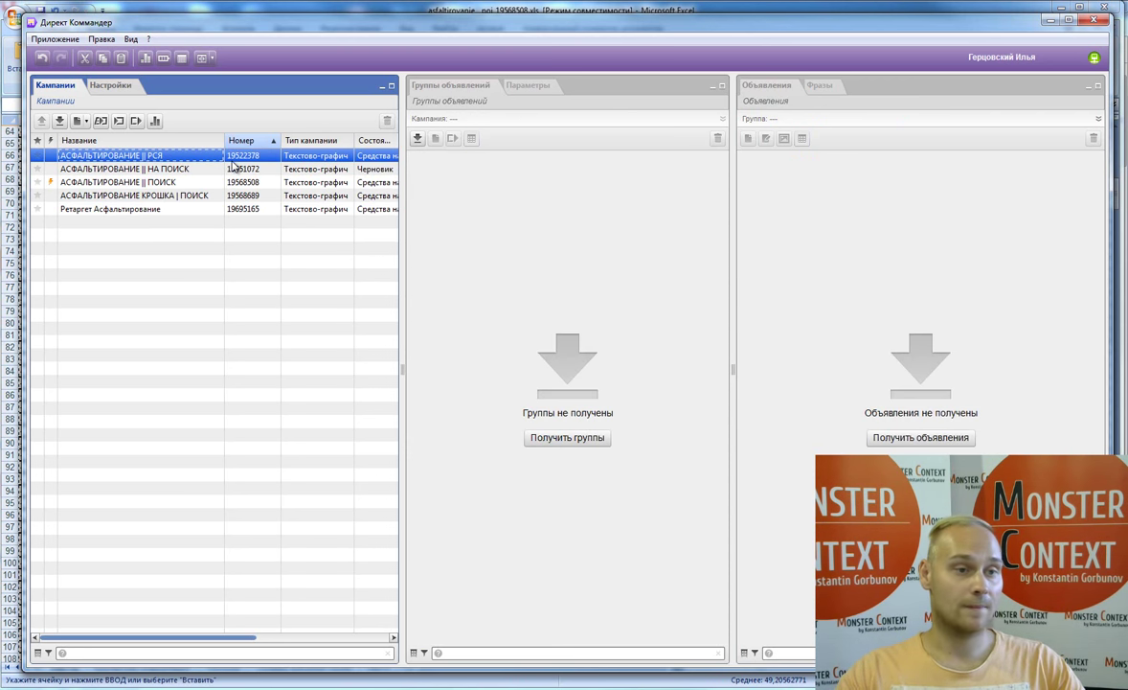
{"action": "left_click", "coordinate": [194, 180]}
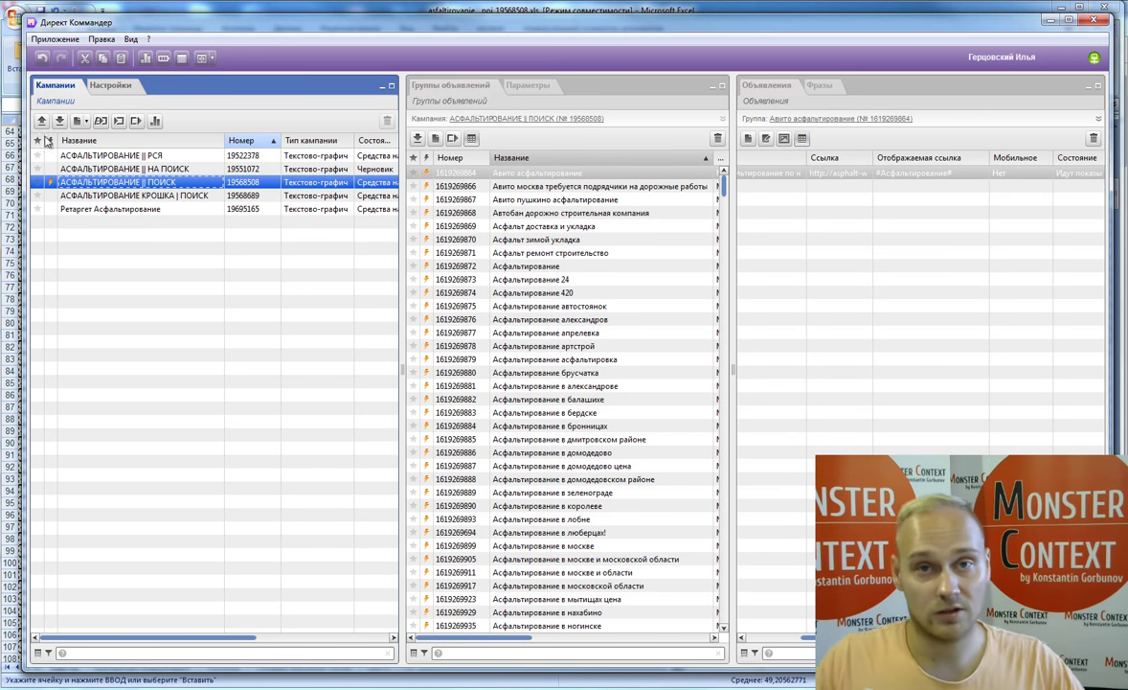
{"action": "left_click", "coordinate": [41, 121]}
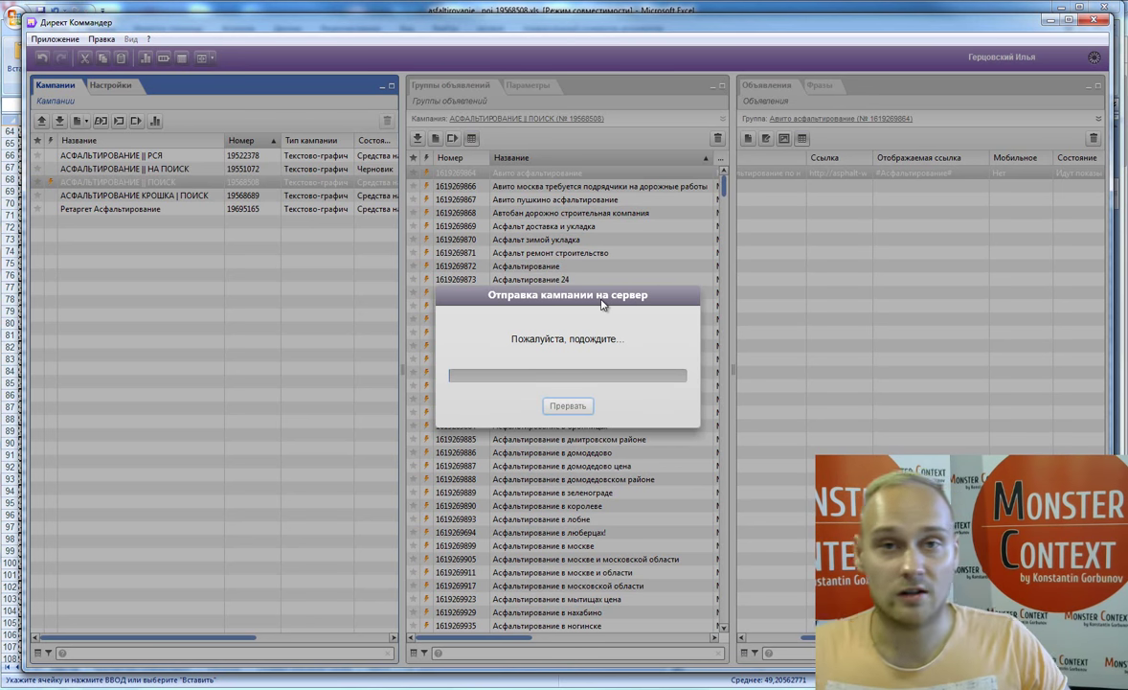